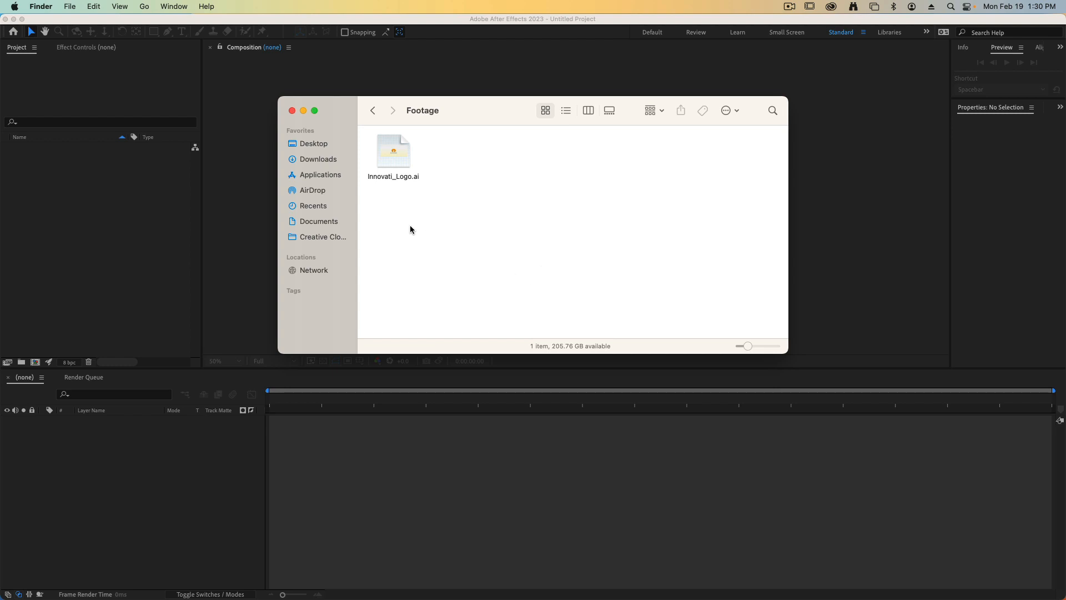
Preview the Innovati_Logo.ai file in the Footage folder, then return to the parent folder.
click(404, 160)
key(space)
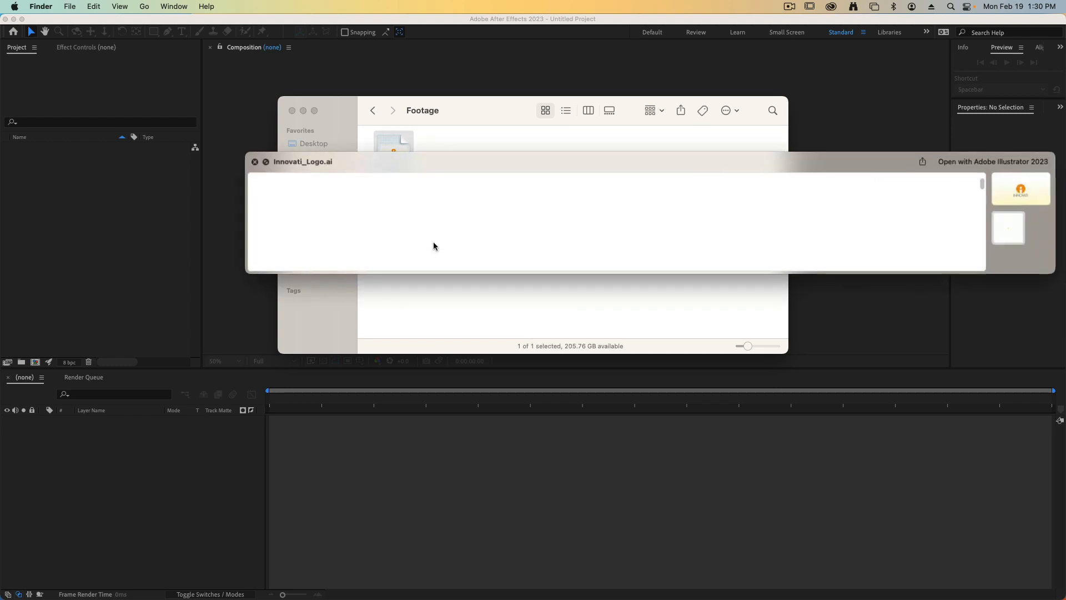
key(space)
click(544, 279)
click(372, 110)
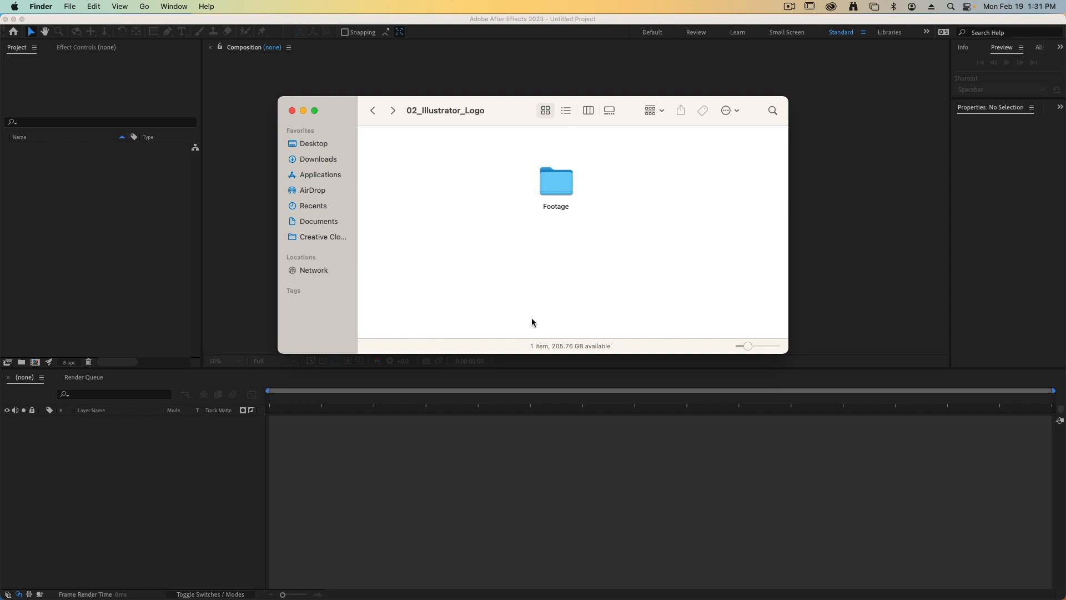
Switch to After Effects and create a composition with the HDV/HDTV 1280x720 29.97 fps preset and a five-second duration.
click(223, 196)
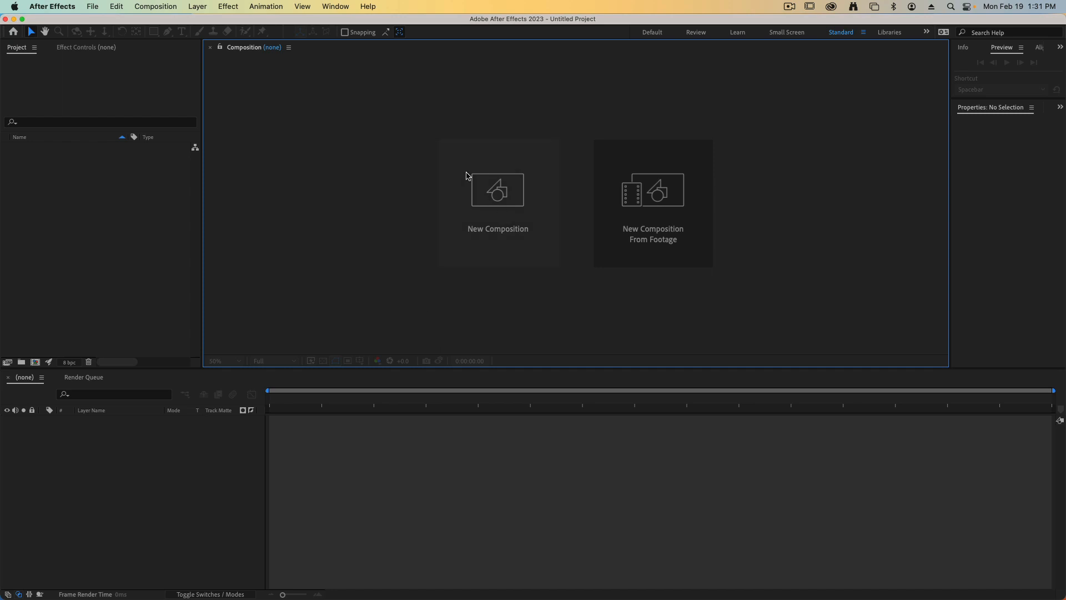
click(499, 187)
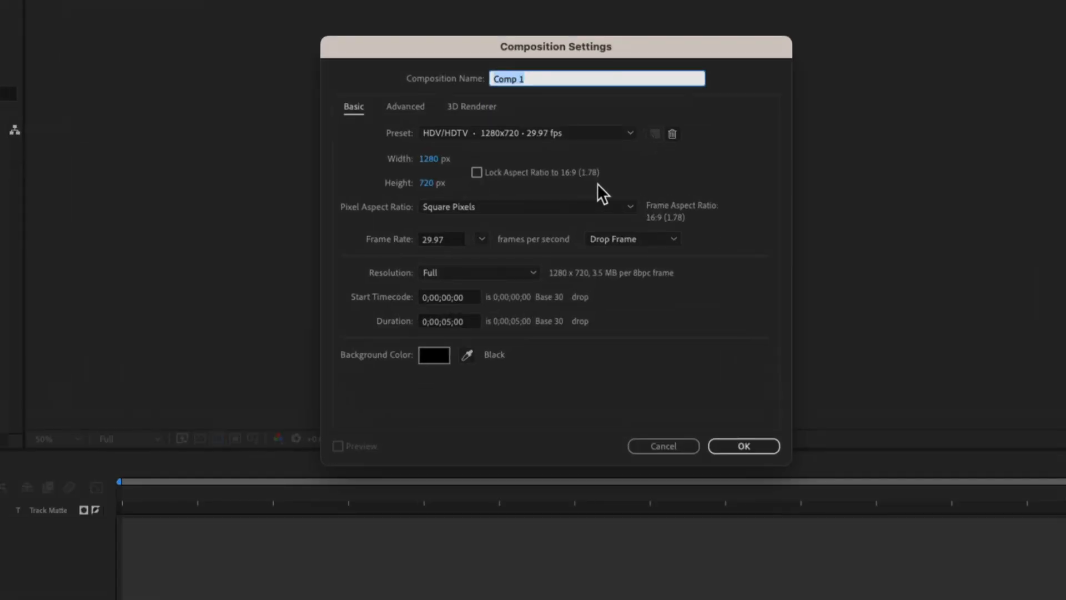
click(438, 132)
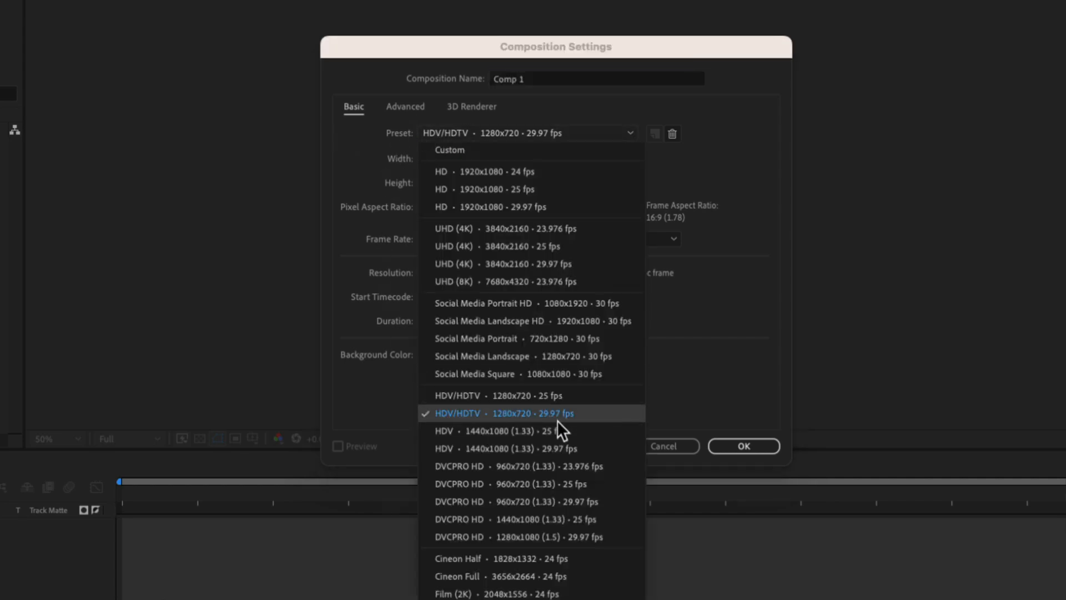
click(677, 398)
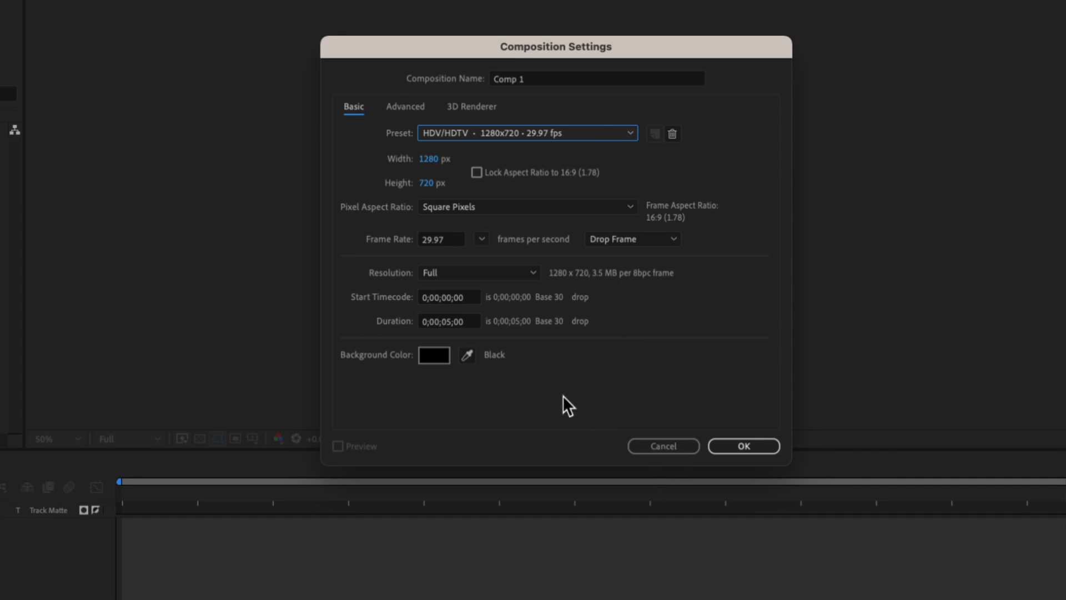
click(442, 321)
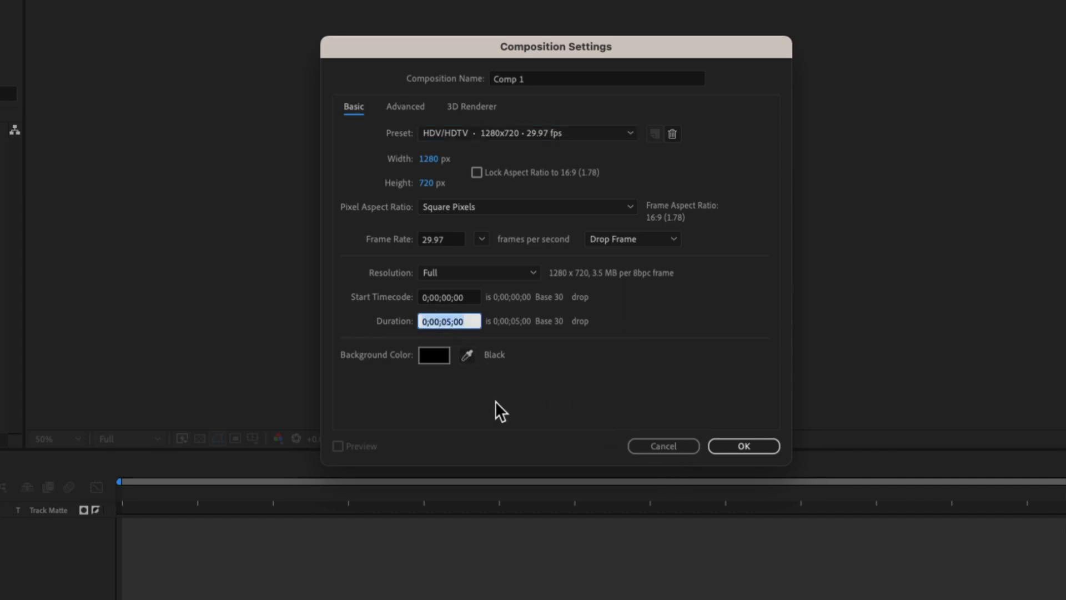
click(565, 398)
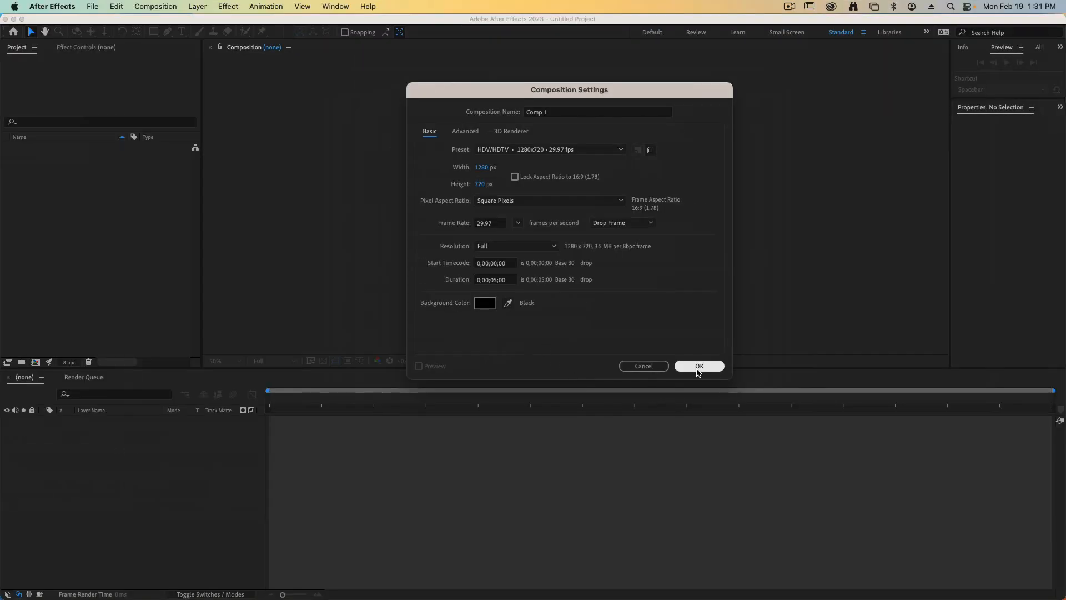
click(697, 369)
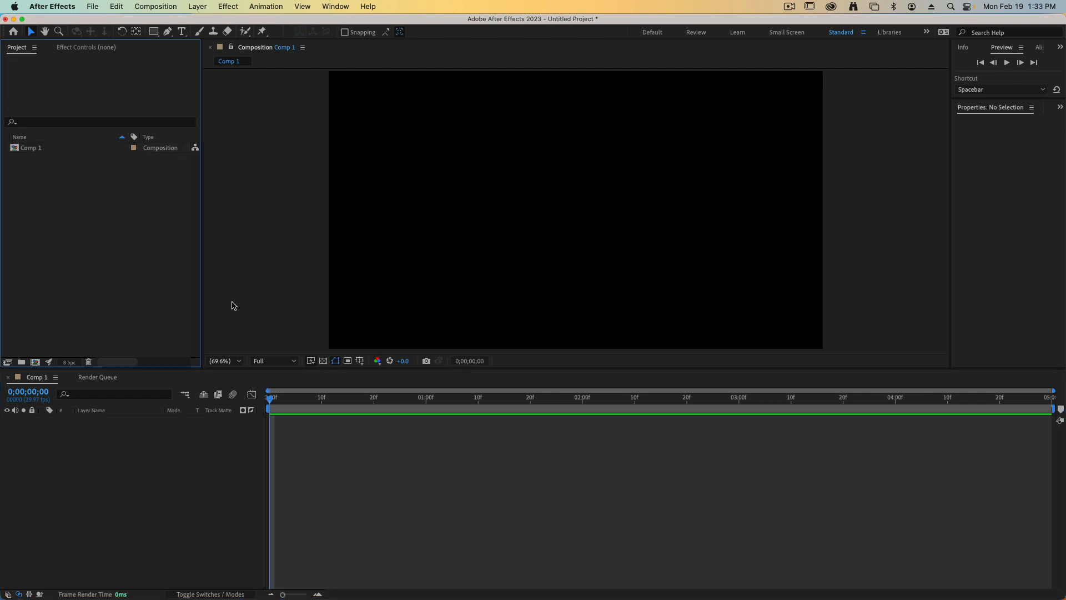
Import Innovati_Logo.ai from the Footage folder as Composition - Retain Layer Sizes.
click(92, 6)
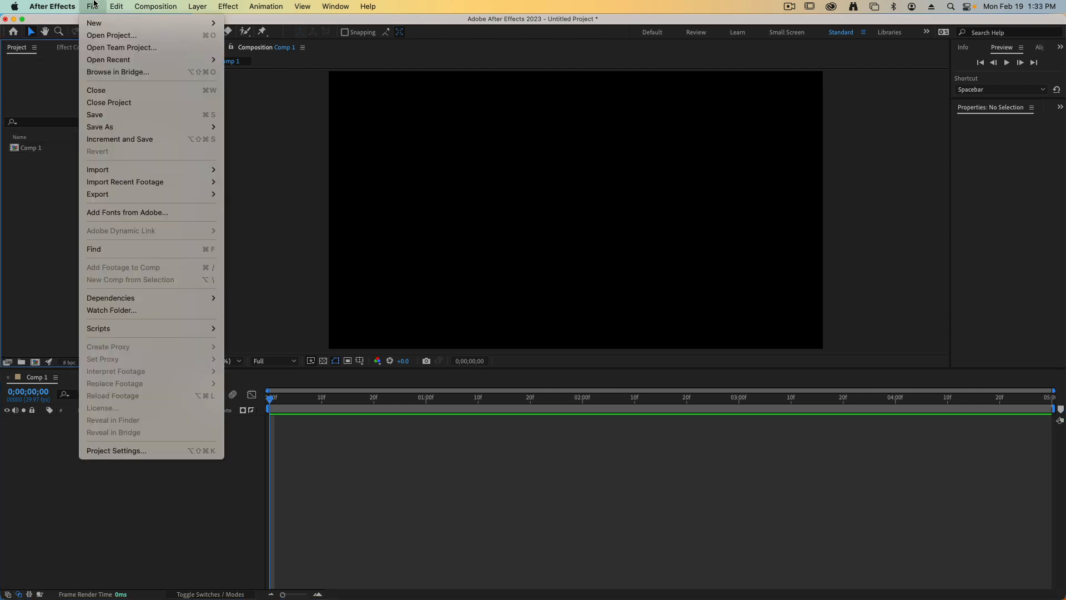
mouse_move(97, 171)
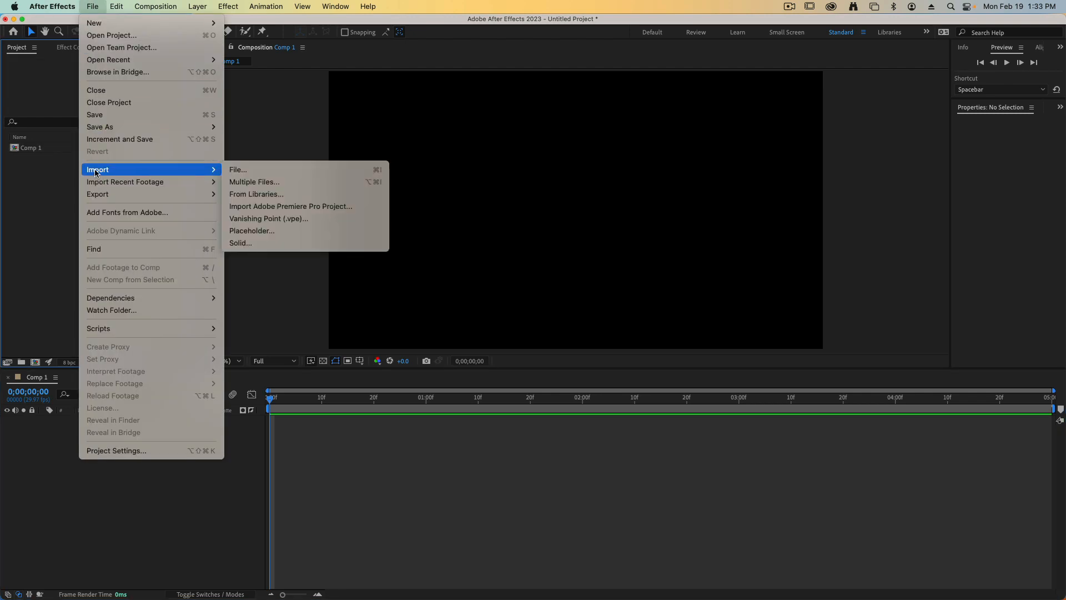
click(239, 170)
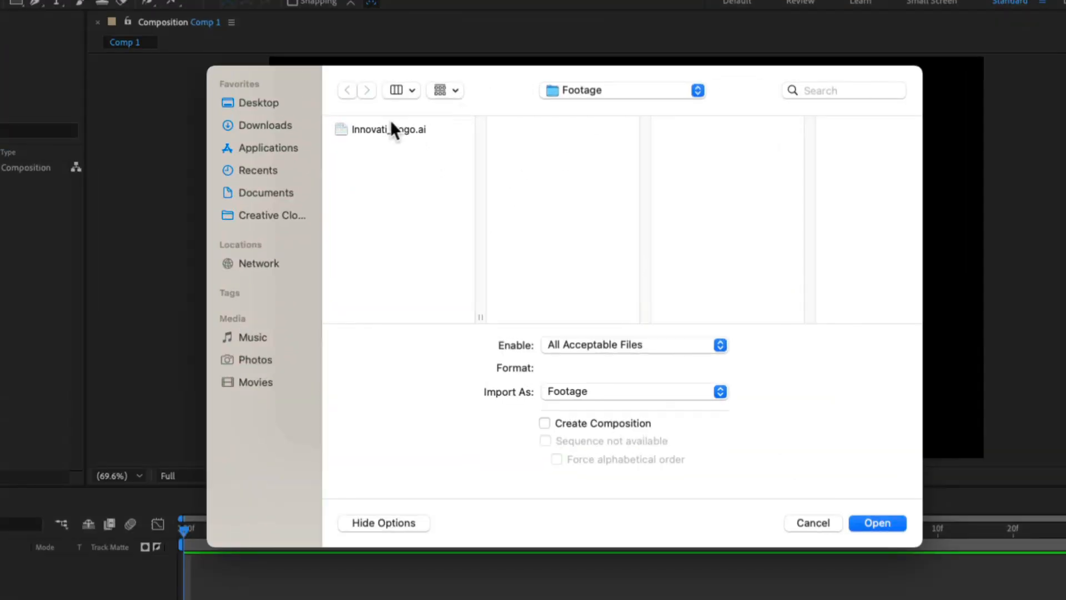
click(360, 129)
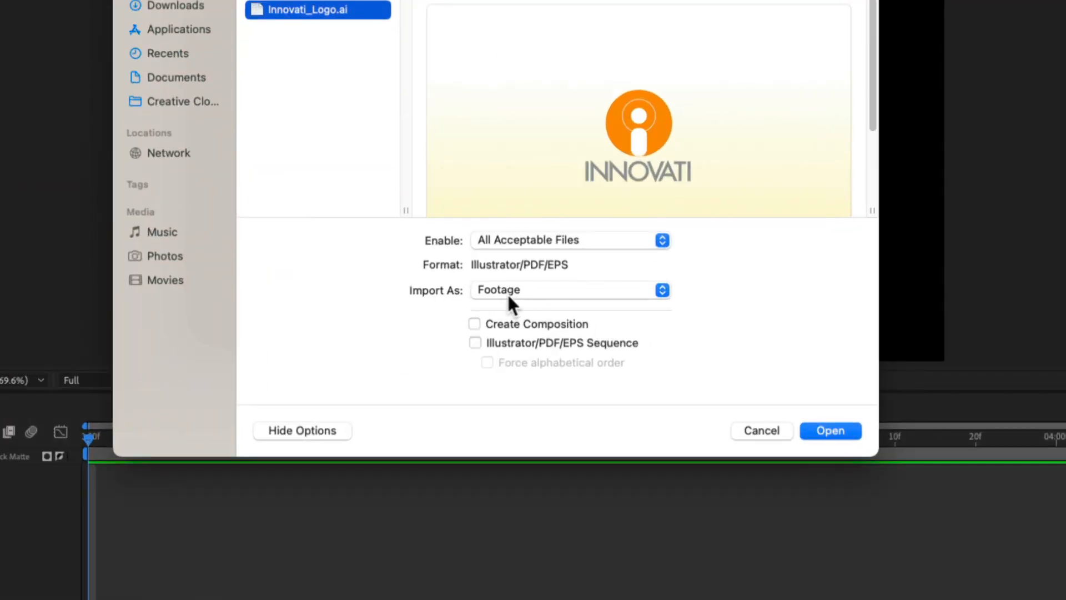
click(508, 294)
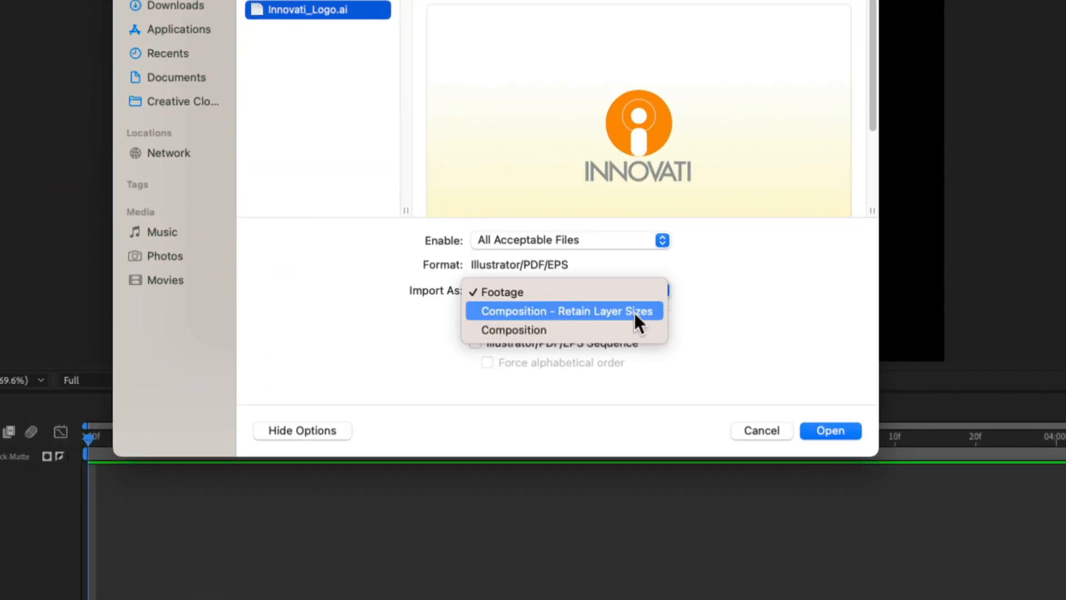
click(634, 312)
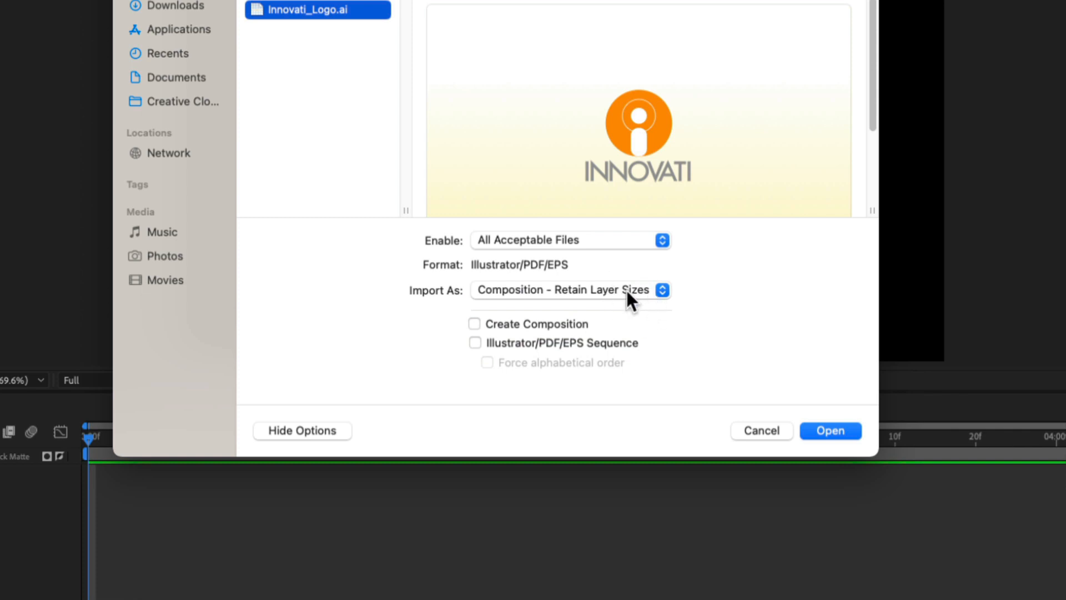
click(831, 435)
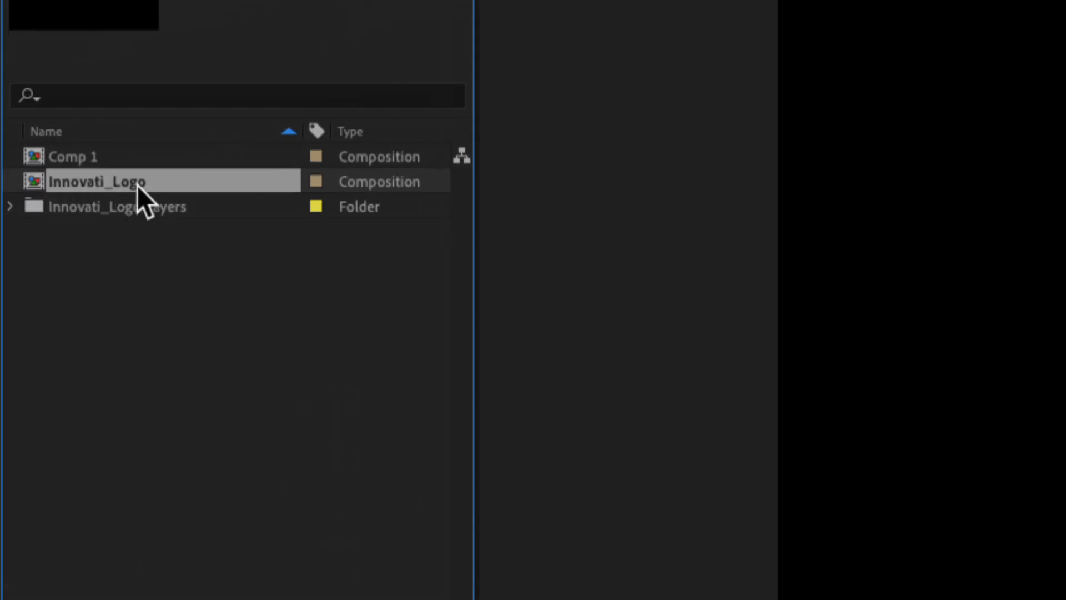
Open the imported Innovati_Logo composition and reveal the Scale and Rotation properties of the Logo Person layer.
click(11, 207)
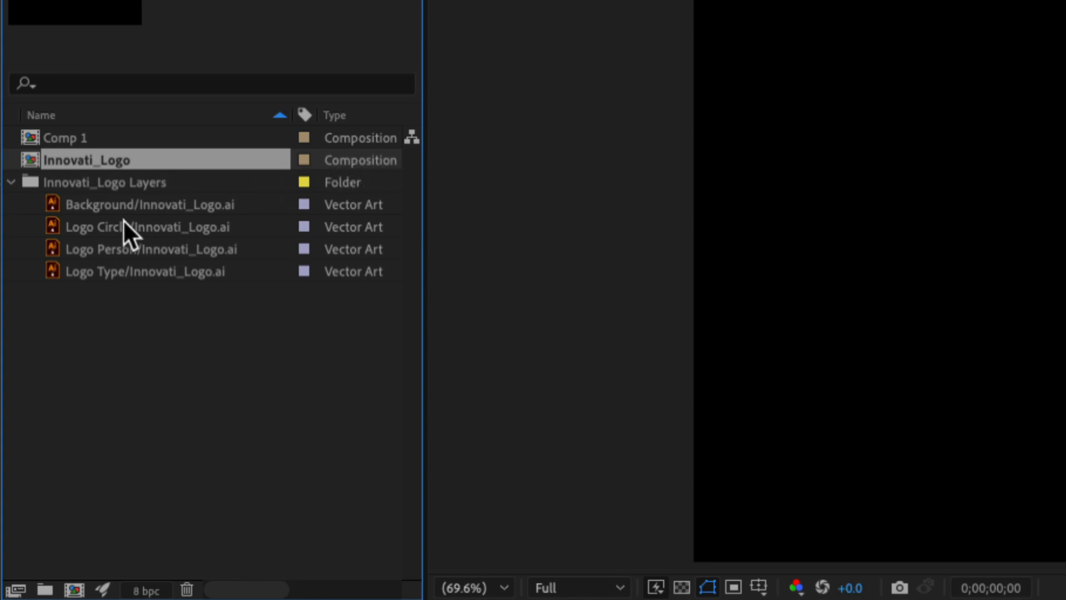
double_click(26, 162)
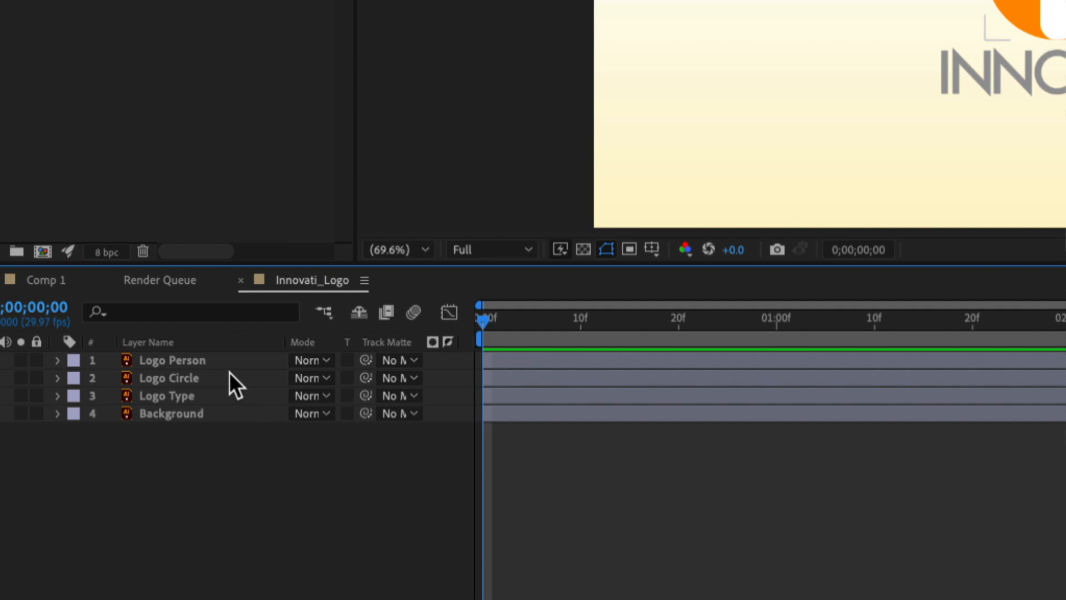
click(119, 419)
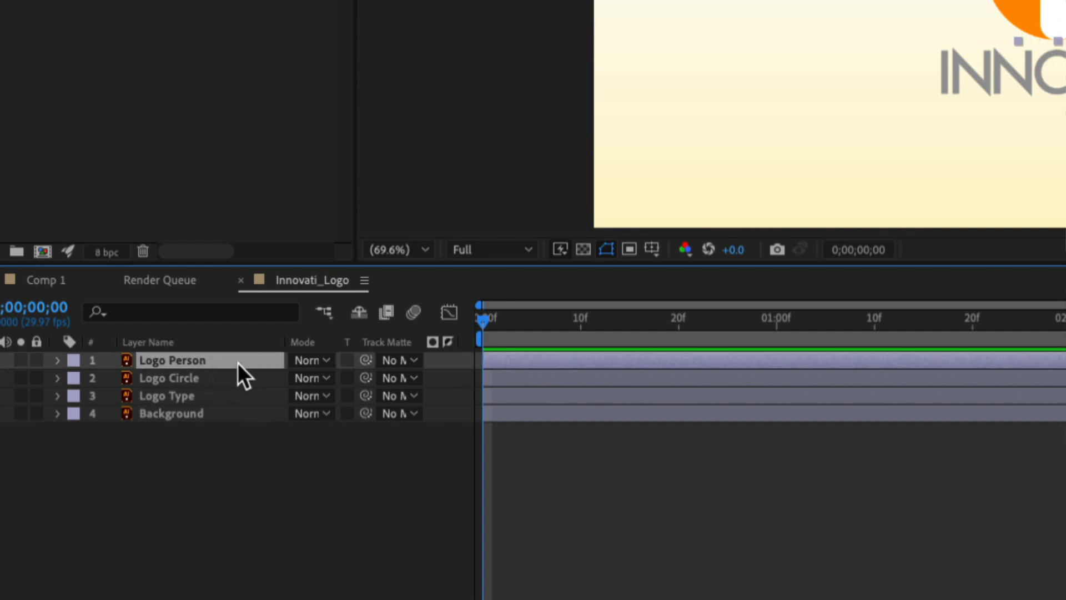
key(s)
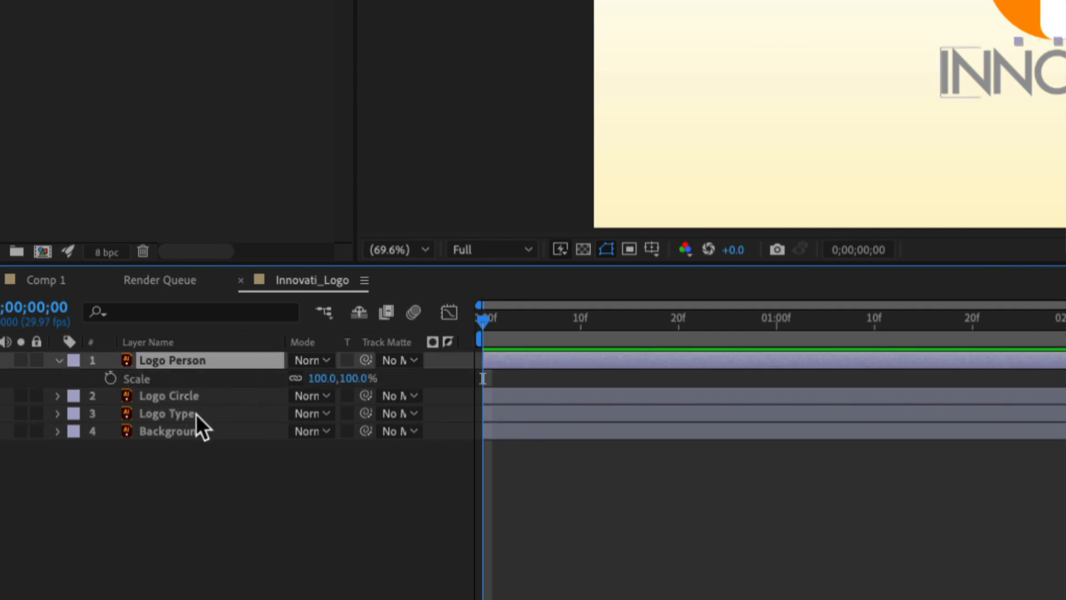
key(shift+r)
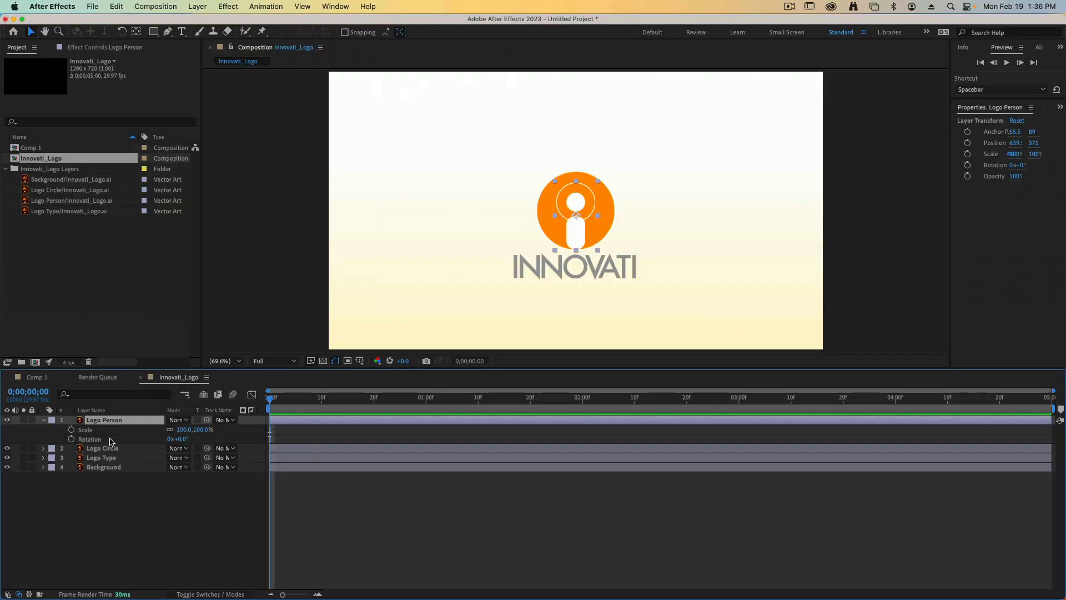
At 0;00;00;15, set the Logo Person layer's Scale to 0% and add starting keyframes for Scale and Rotation.
drag(271, 398, 348, 407)
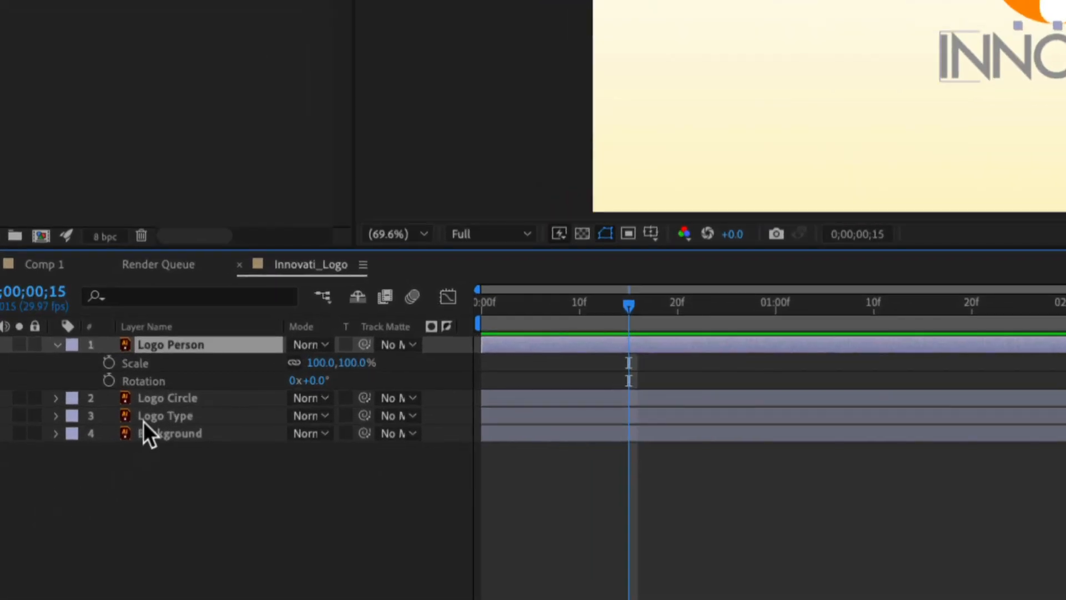
click(322, 363)
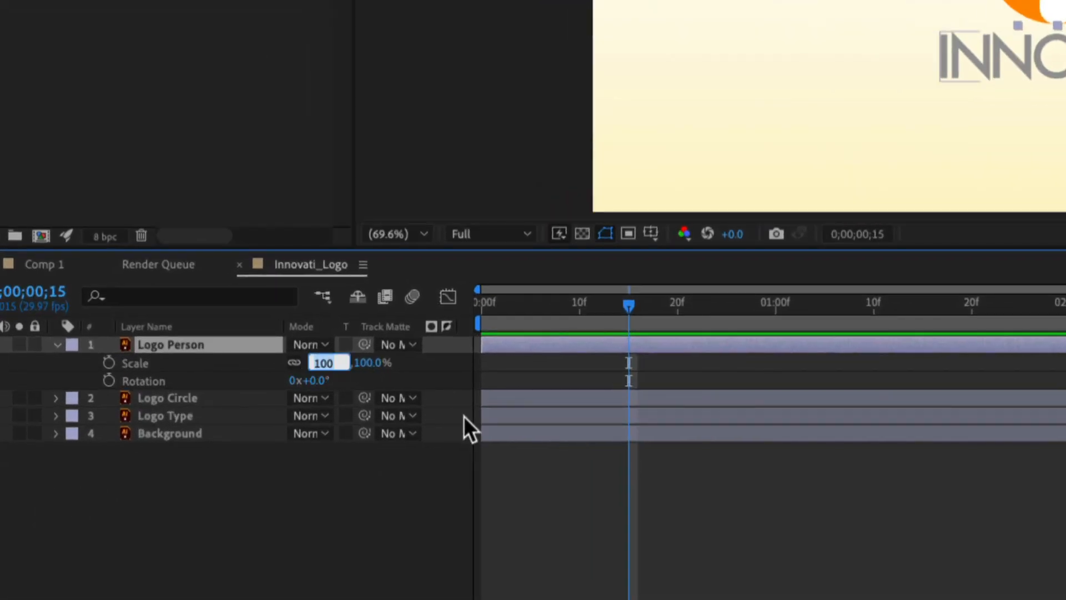
text(0)
key(Tab)
click(109, 362)
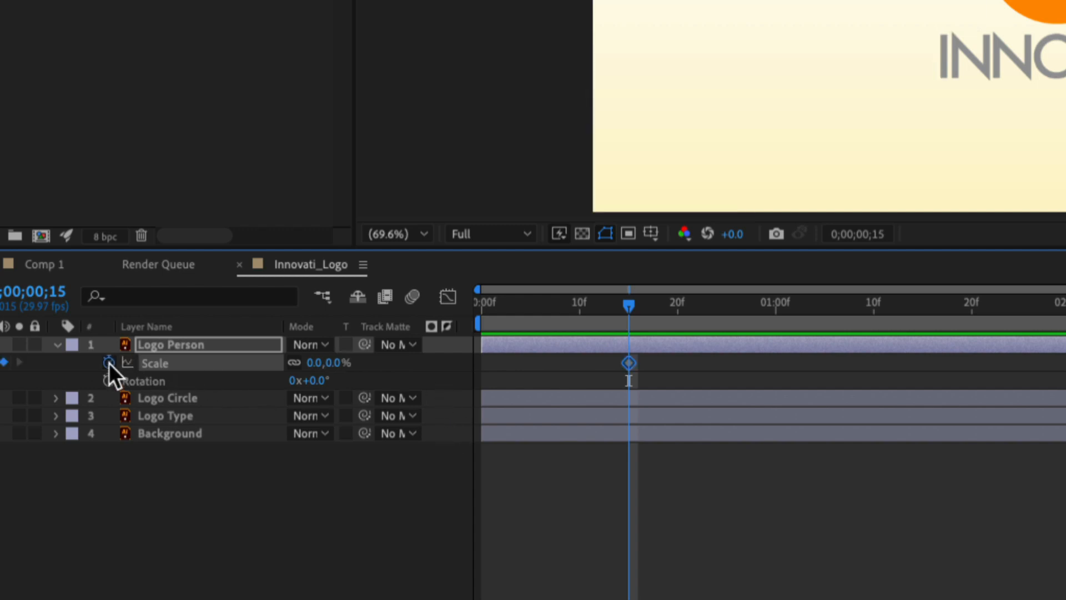
click(108, 380)
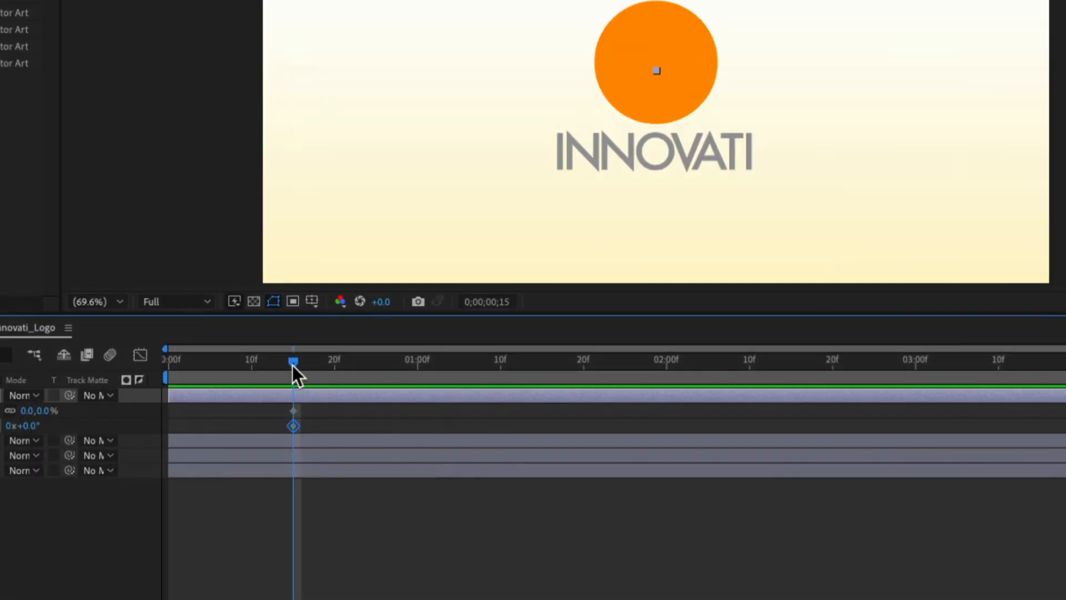
At 0;00;01;15, keyframe the Logo Person layer's Scale at 100% and its Rotation at one full revolution.
drag(292, 364, 542, 363)
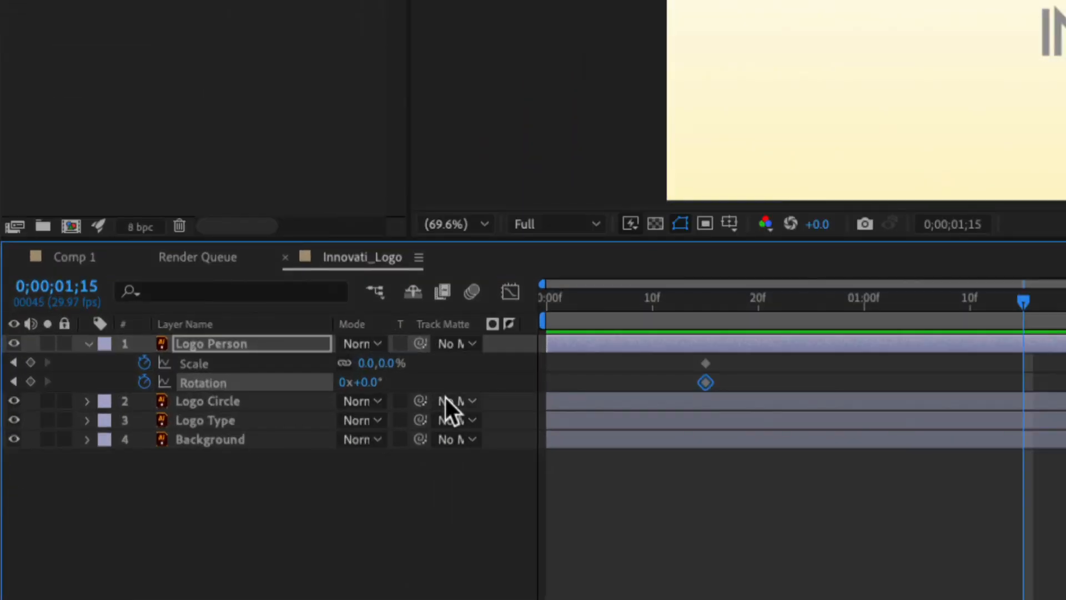
click(365, 363)
text(100)
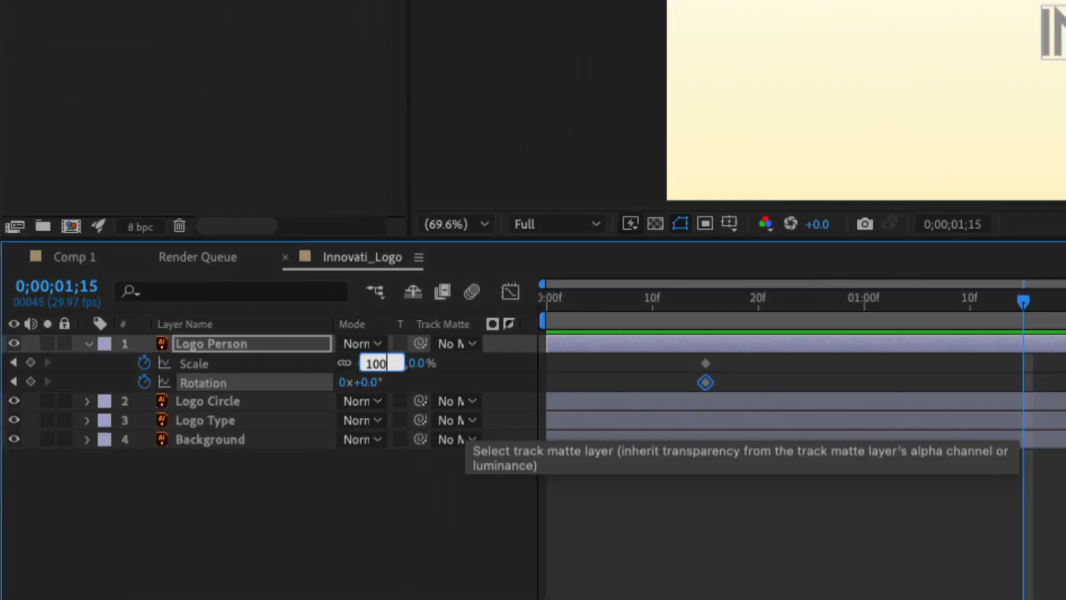
key(Tab)
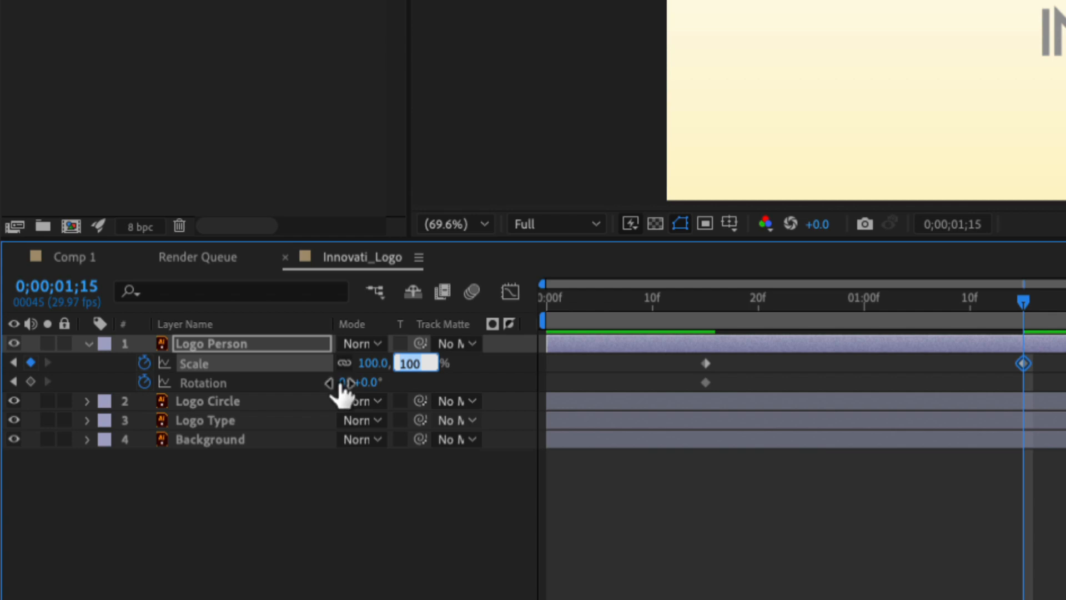
key(Tab)
text(1)
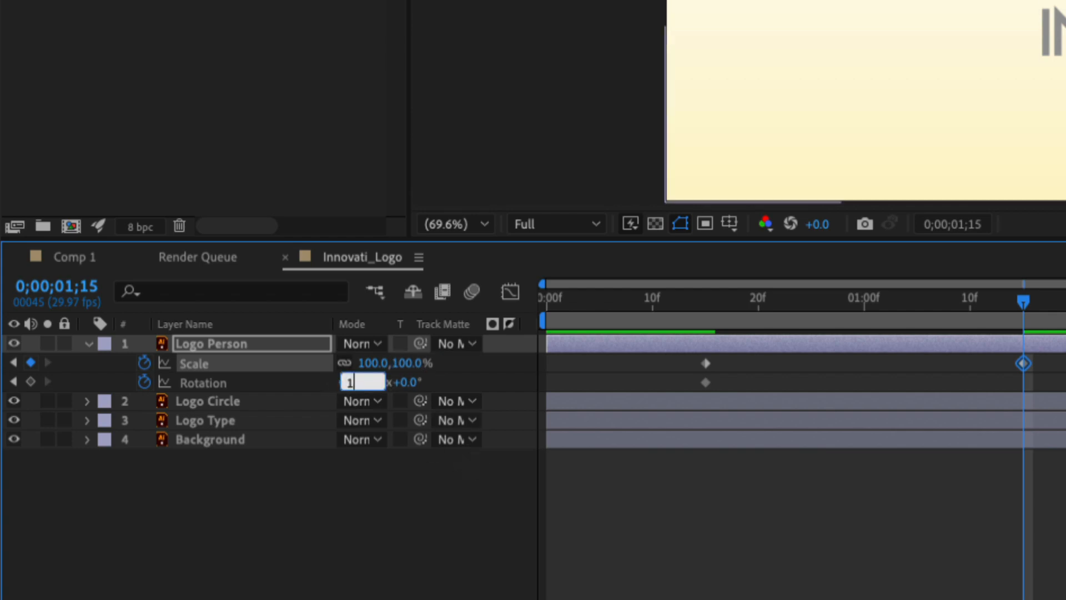
key(Tab)
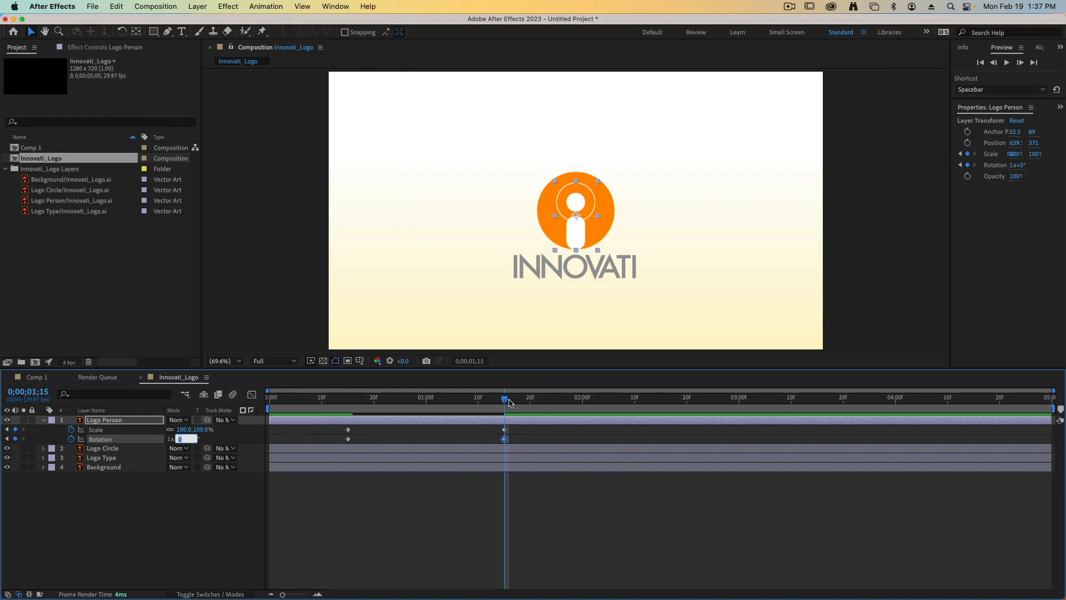
Scrub through the Logo Person animation and play it back from the start of the composition.
drag(1023, 301, 866, 312)
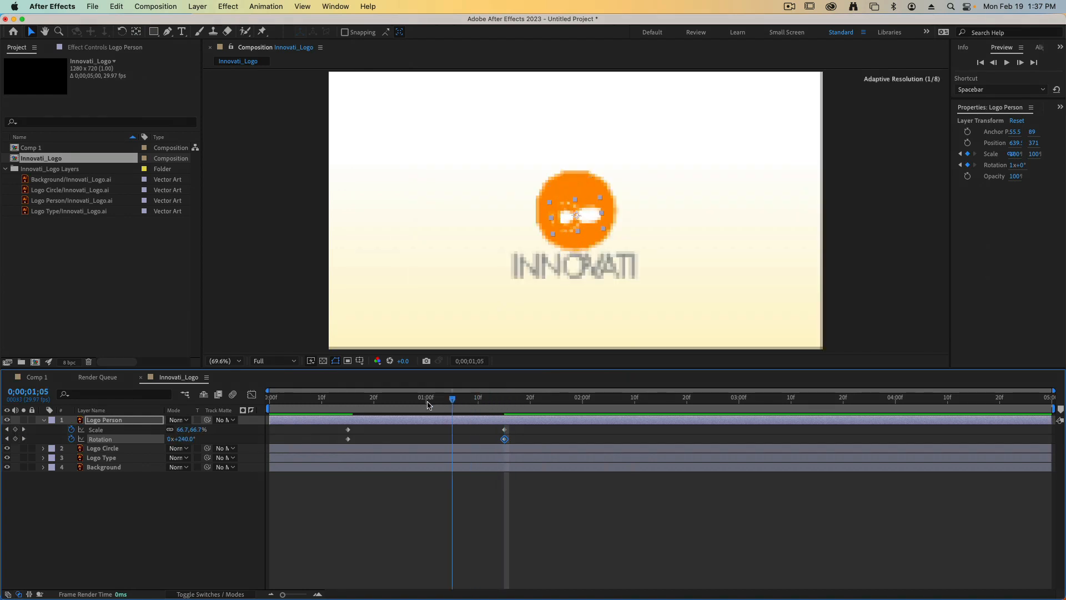
click(272, 406)
key(space)
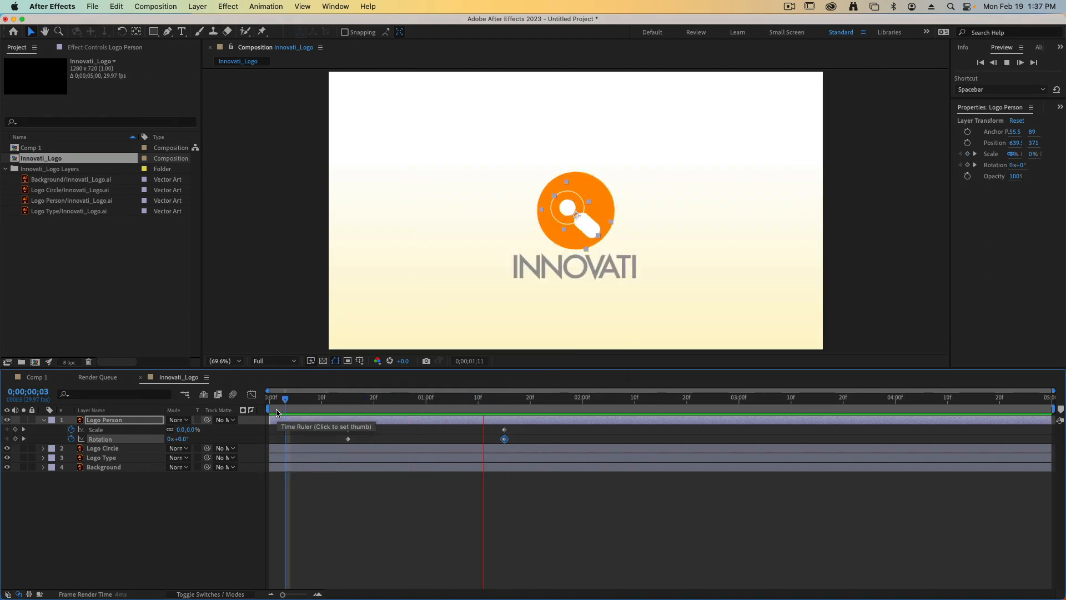
key(space)
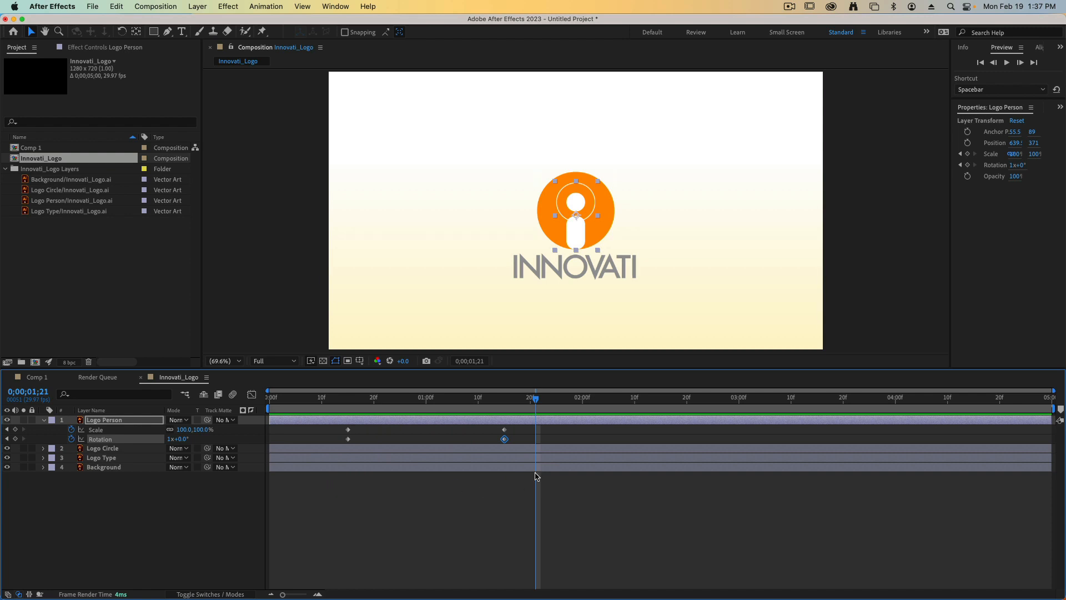
Apply Easy Ease to all the Scale and Rotation keyframes of the Logo Person layer.
drag(535, 474, 326, 432)
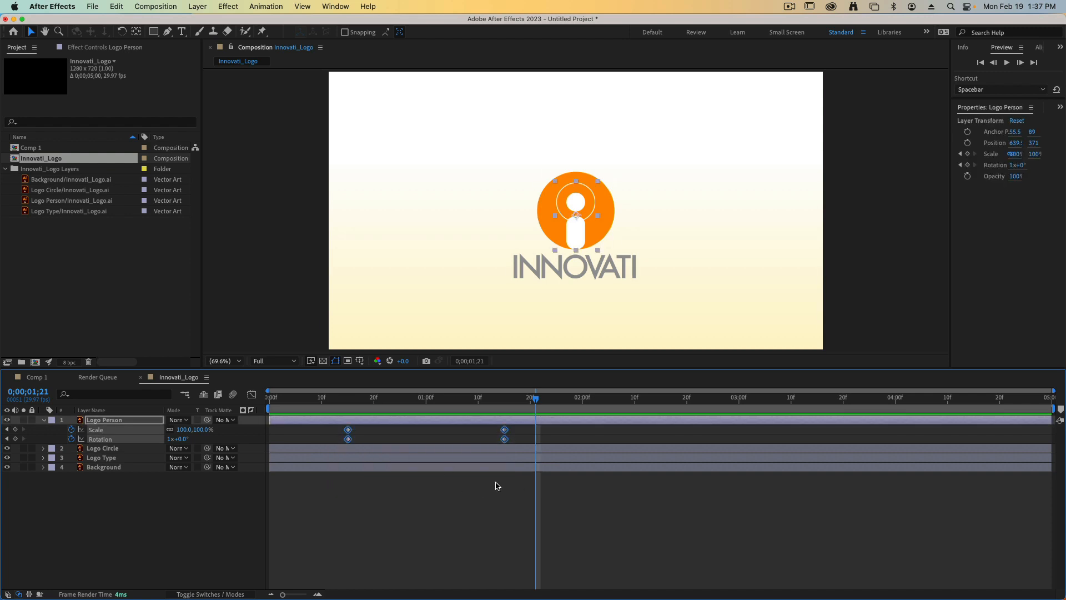
key(F9)
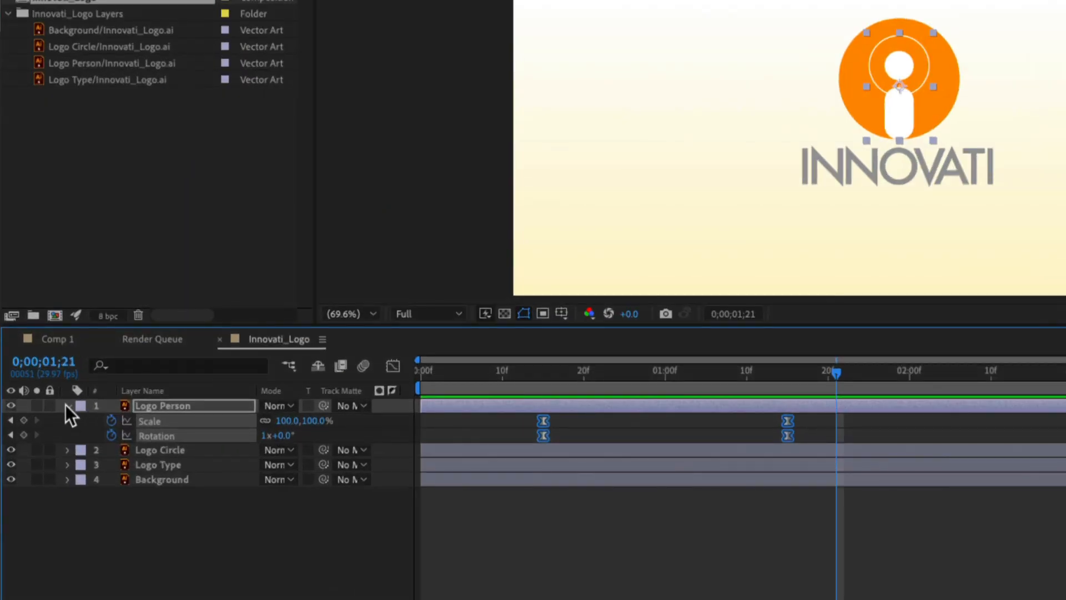
At 0;00;00;15, add a starting Scale keyframe of 0% to the Logo Circle layer.
click(65, 405)
click(168, 422)
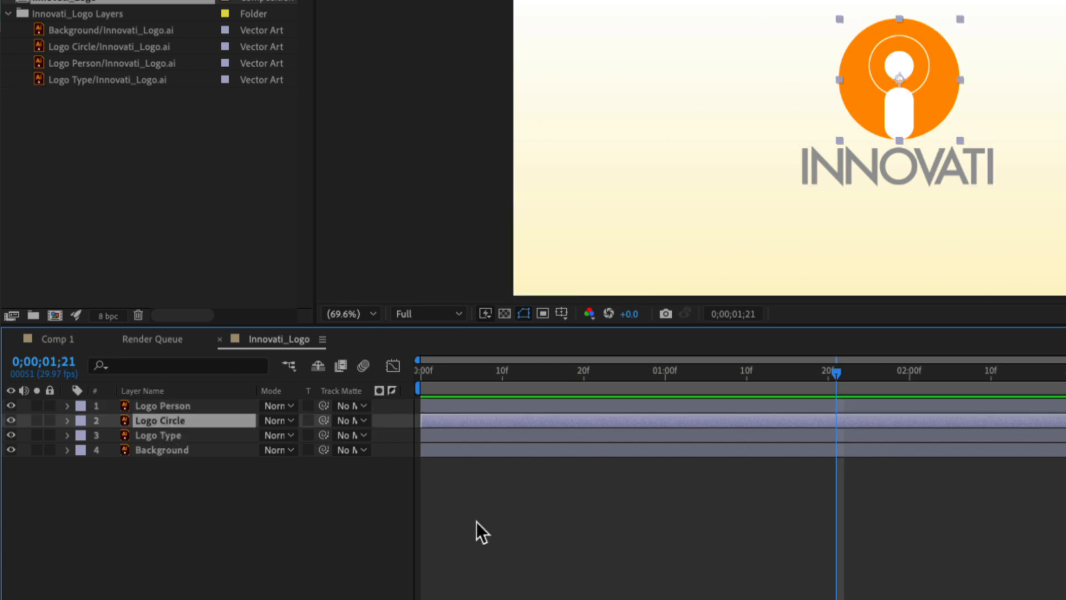
key(s)
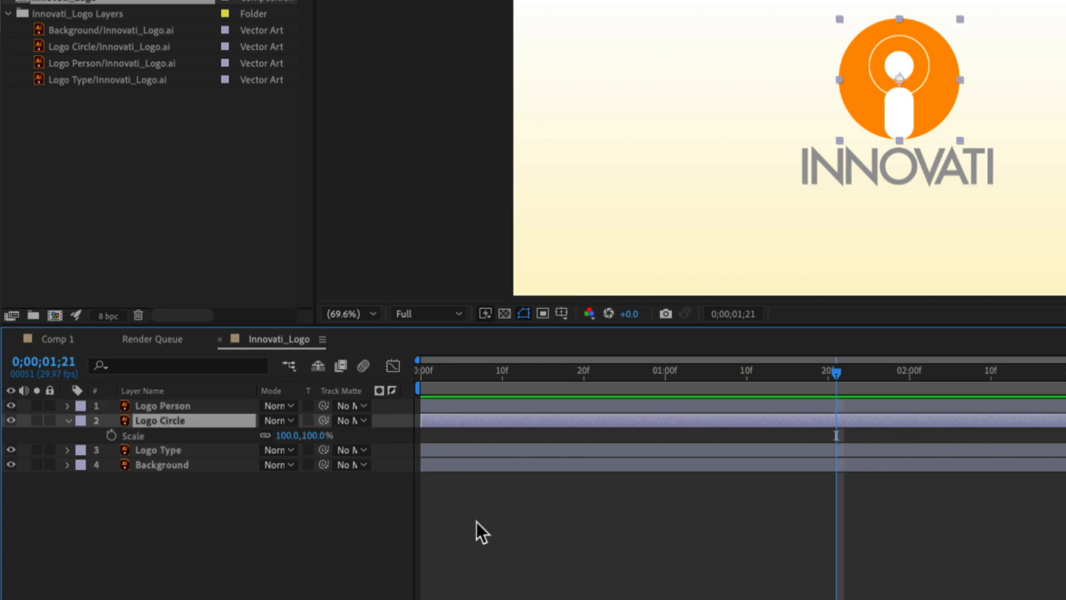
drag(842, 371, 548, 364)
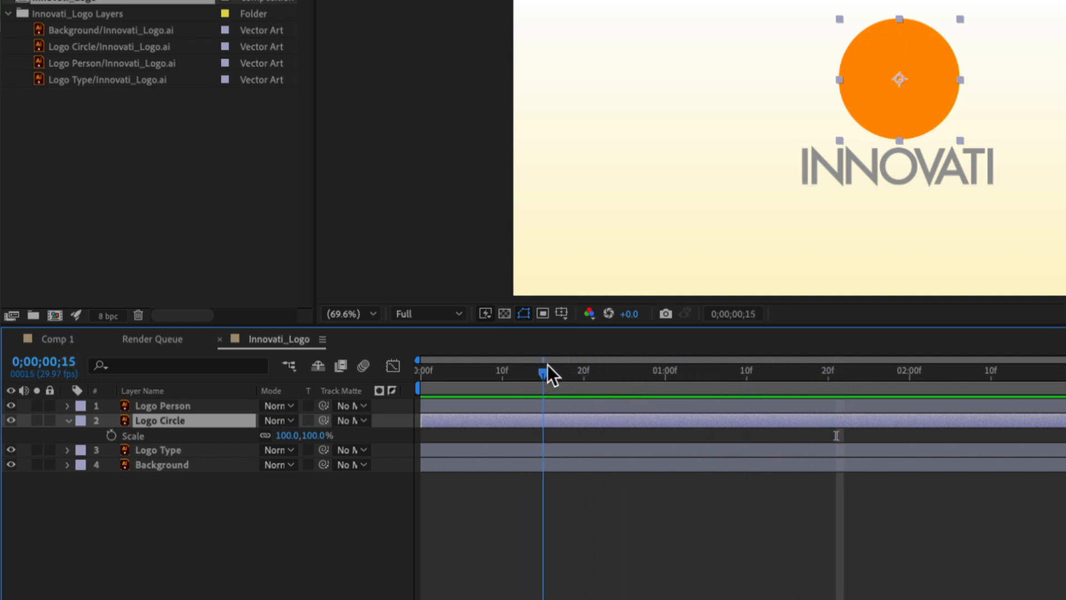
click(111, 436)
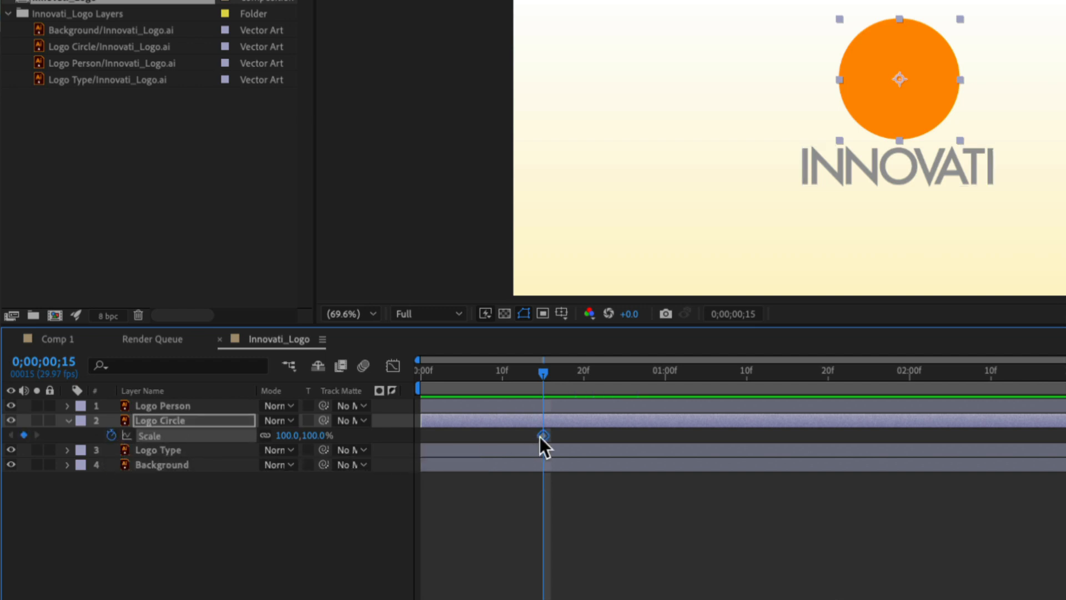
click(280, 413)
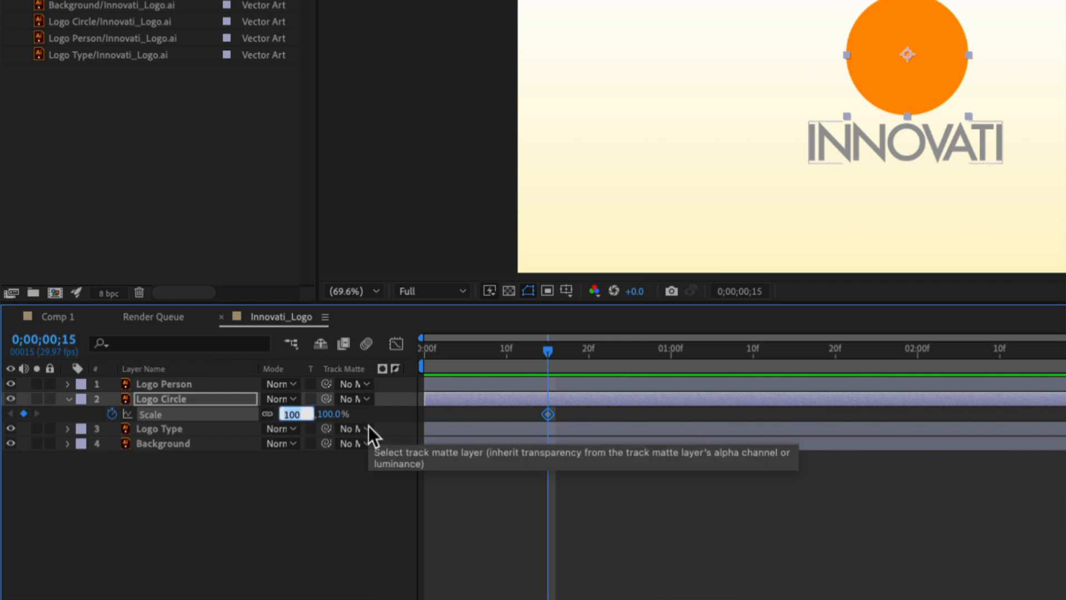
text(0)
key(Tab)
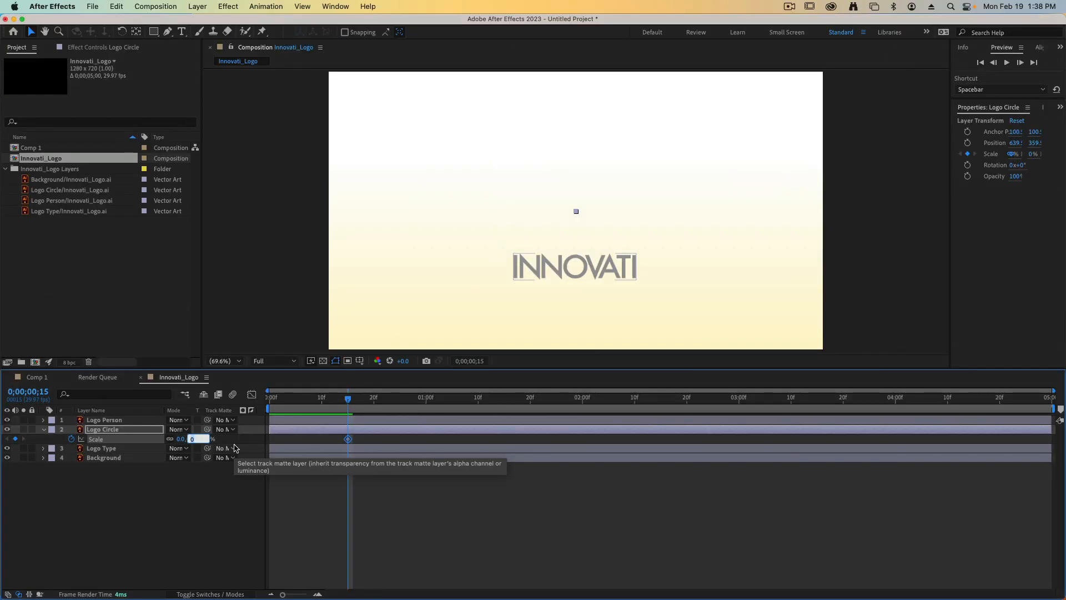
key(Return)
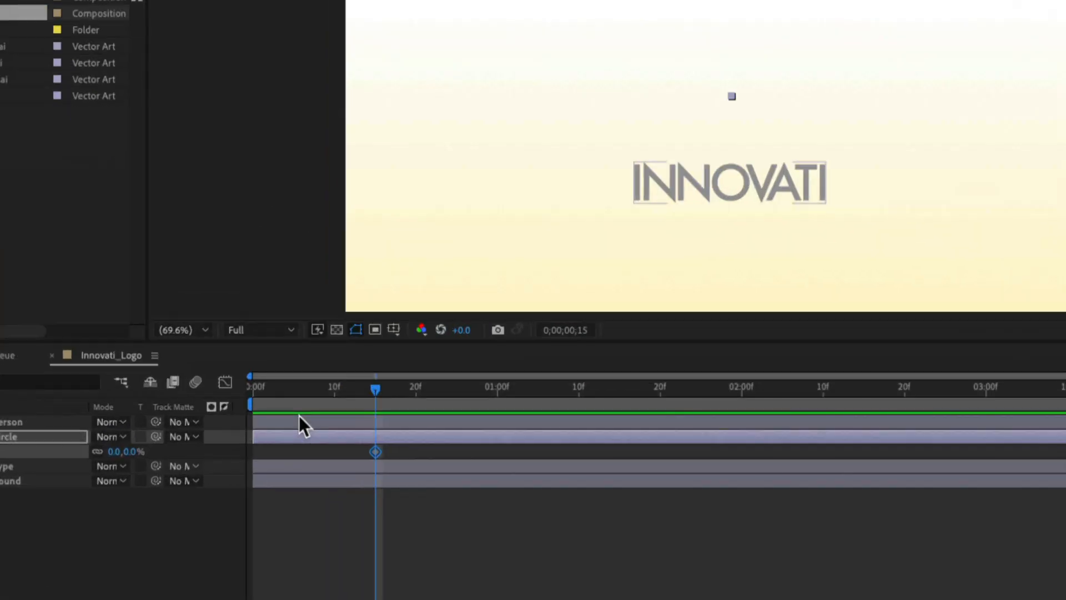
At 0;00;00;25, keyframe the Logo Circle layer's Scale at 140%.
click(375, 391)
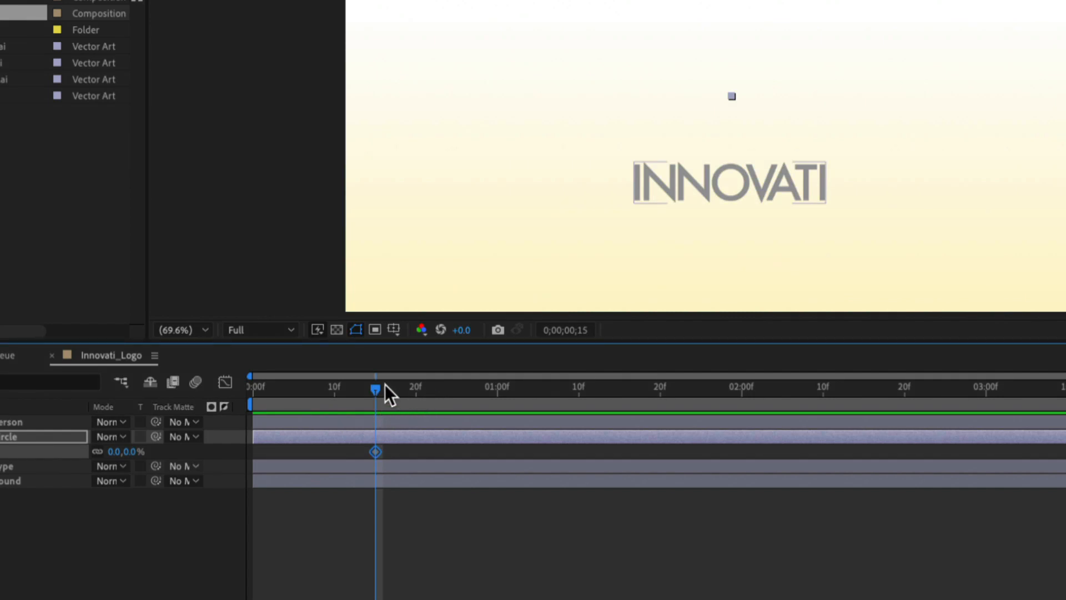
mouse_move(375, 391)
mouse_down()
mouse_move(475, 392)
mouse_move(455, 394)
mouse_up()
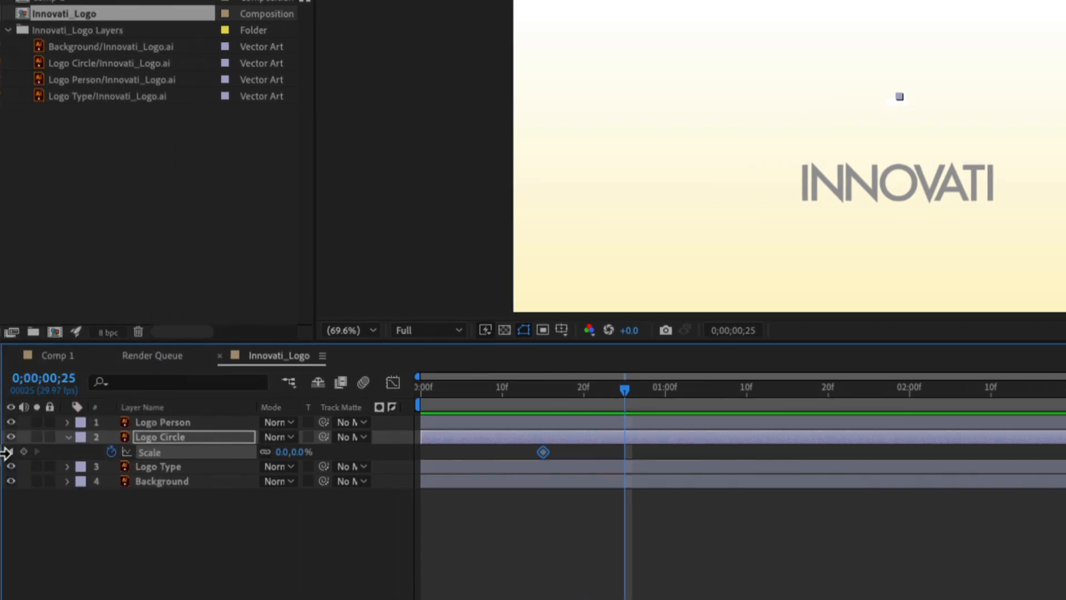
click(280, 451)
text(140)
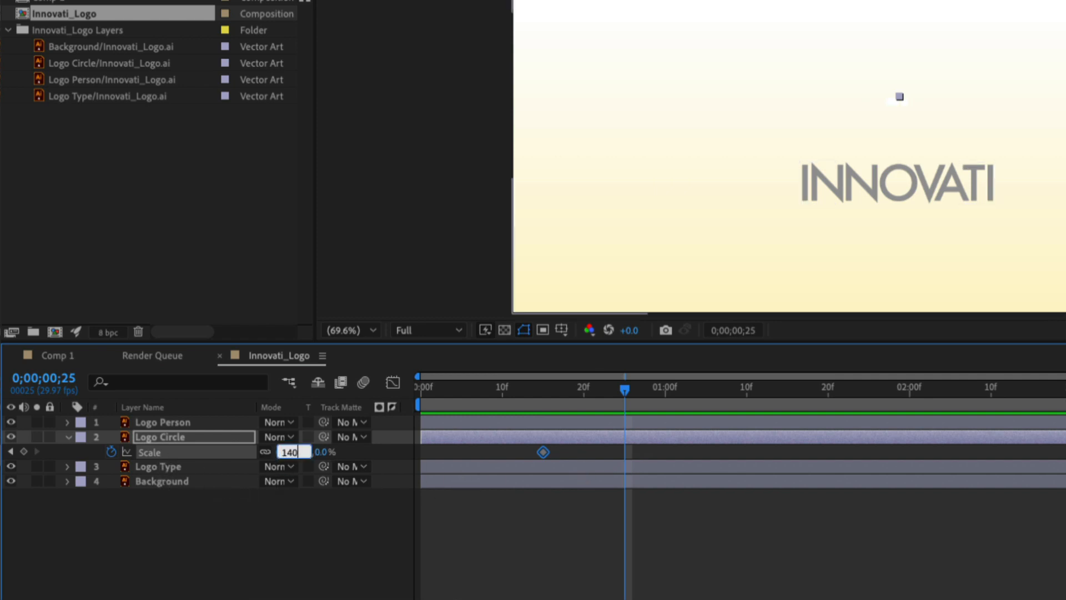
key(Tab)
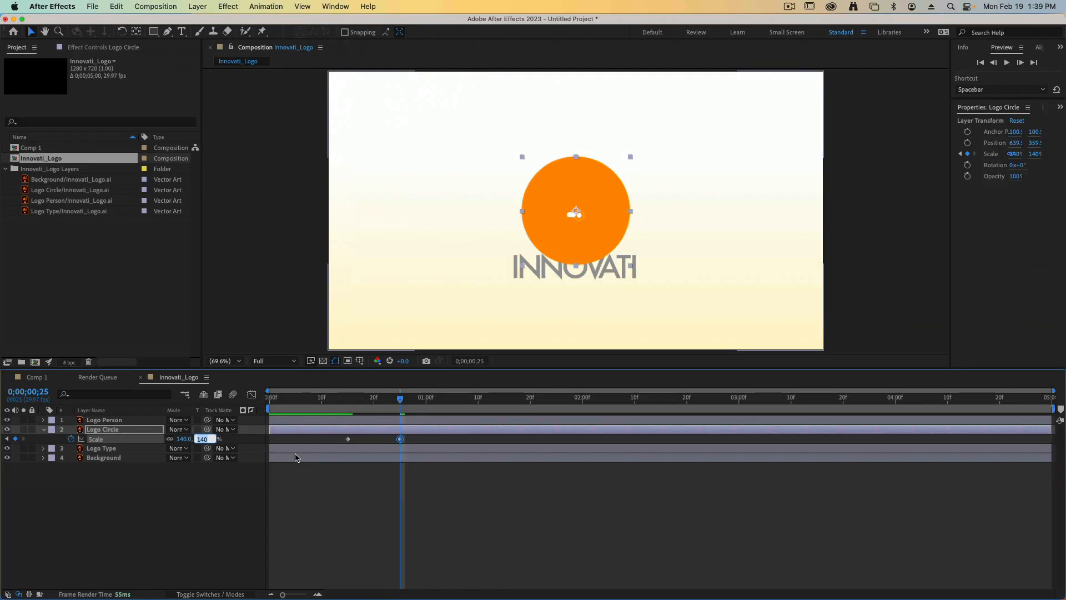
At 0;00;01;00, keyframe the Logo Circle layer's Scale at 100%.
click(400, 405)
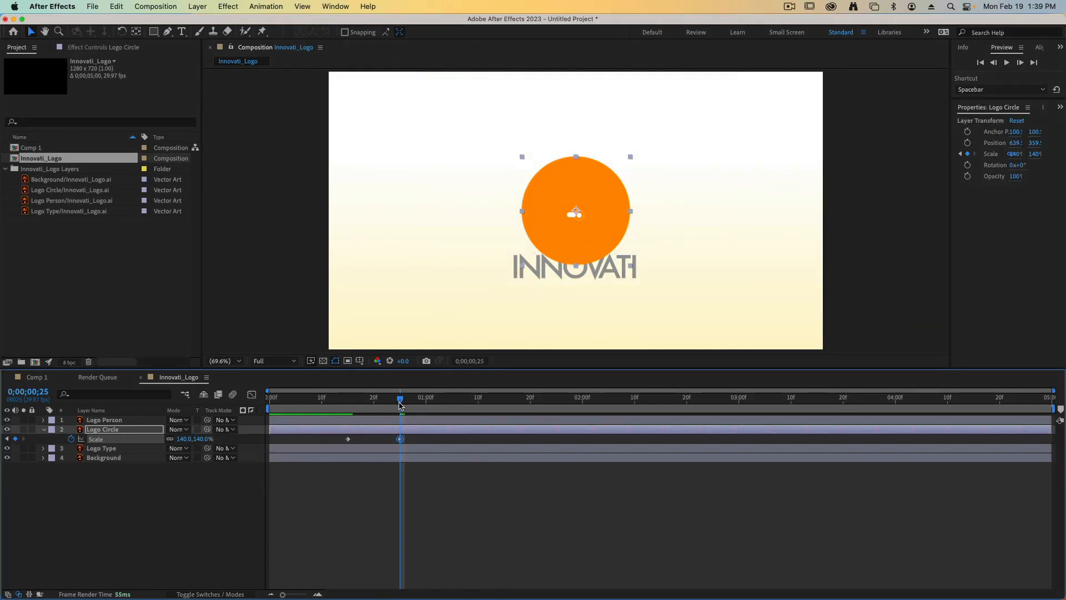
drag(400, 403, 426, 401)
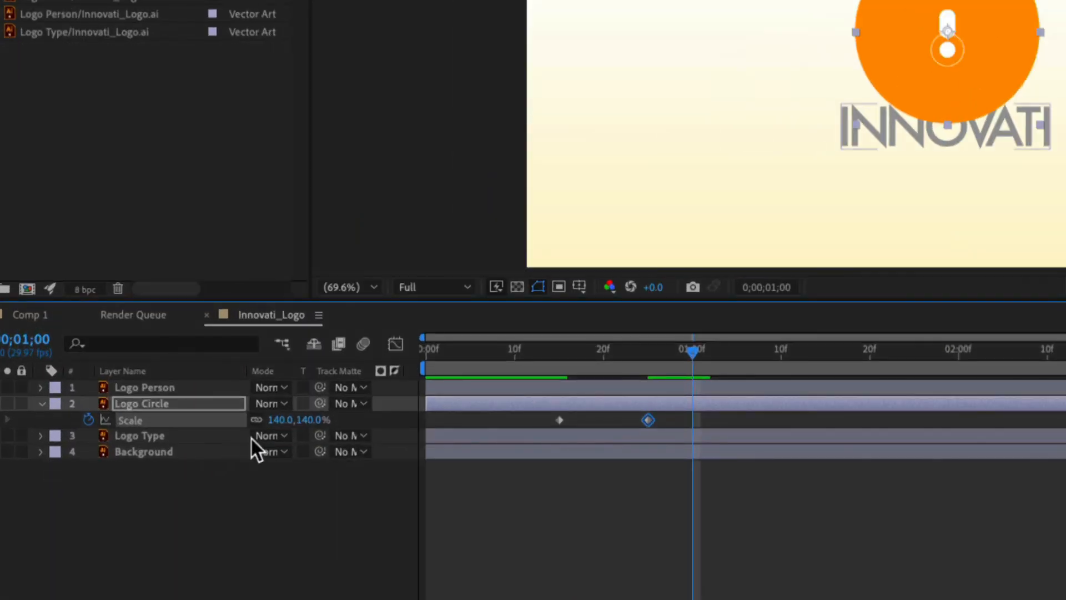
click(278, 420)
text(100)
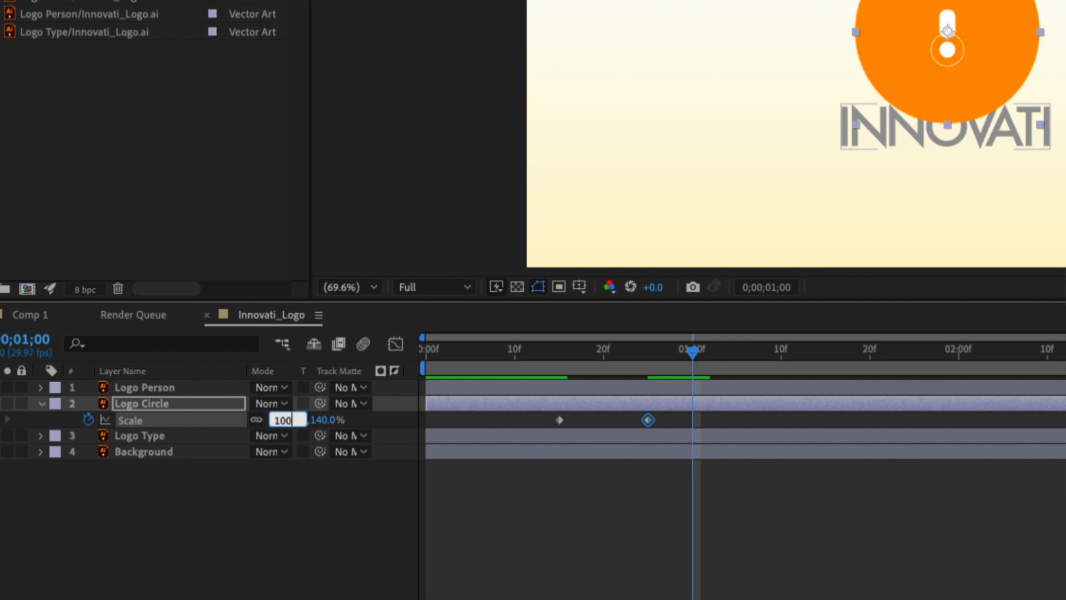
key(Tab)
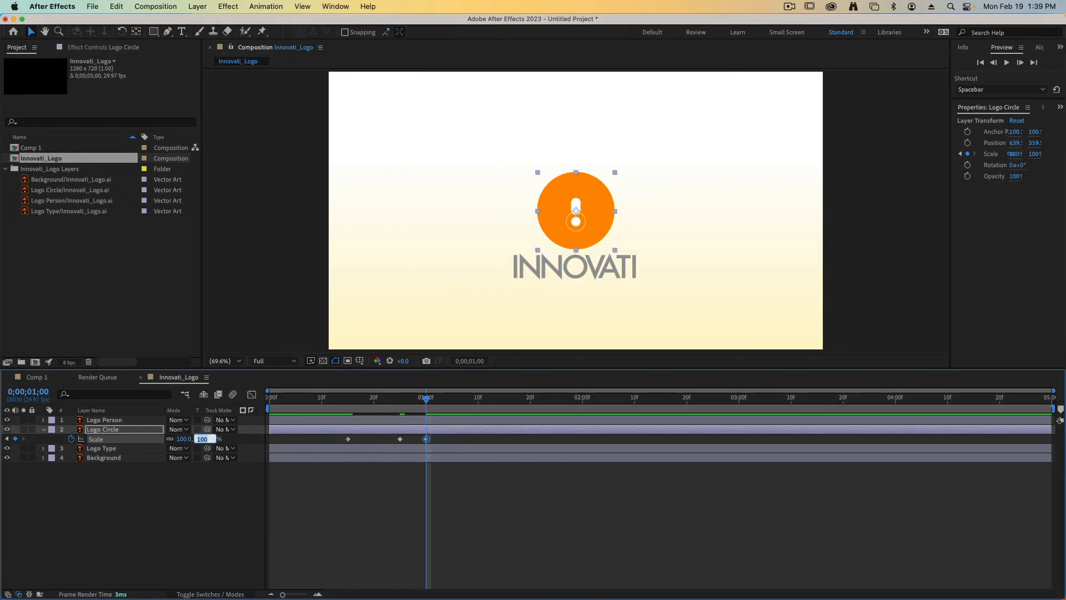
Apply Easy Ease to all three Scale keyframes of the Logo Circle layer.
click(103, 458)
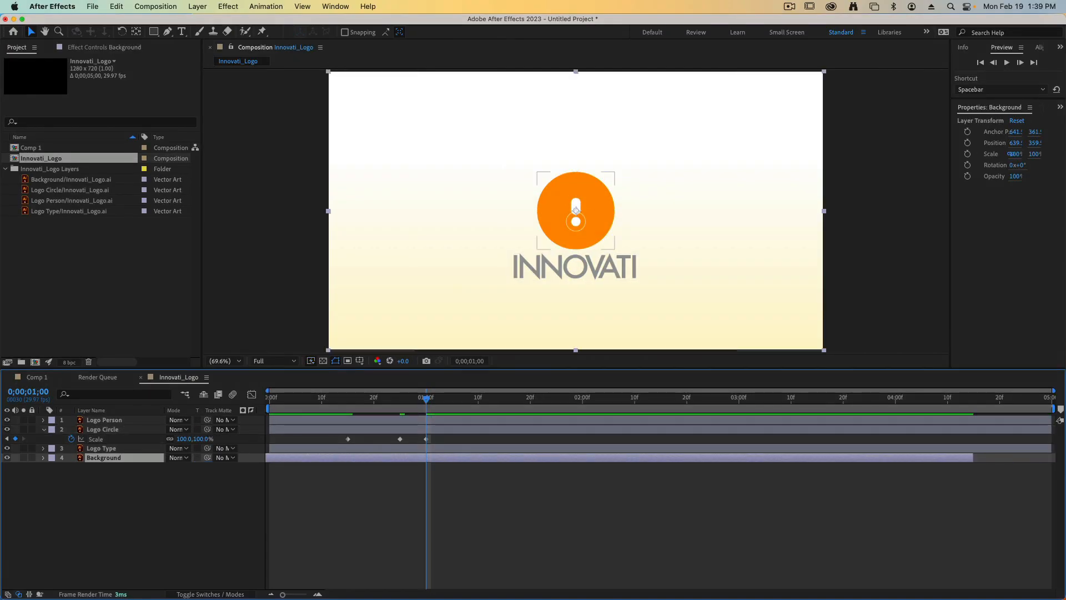
drag(437, 438, 326, 444)
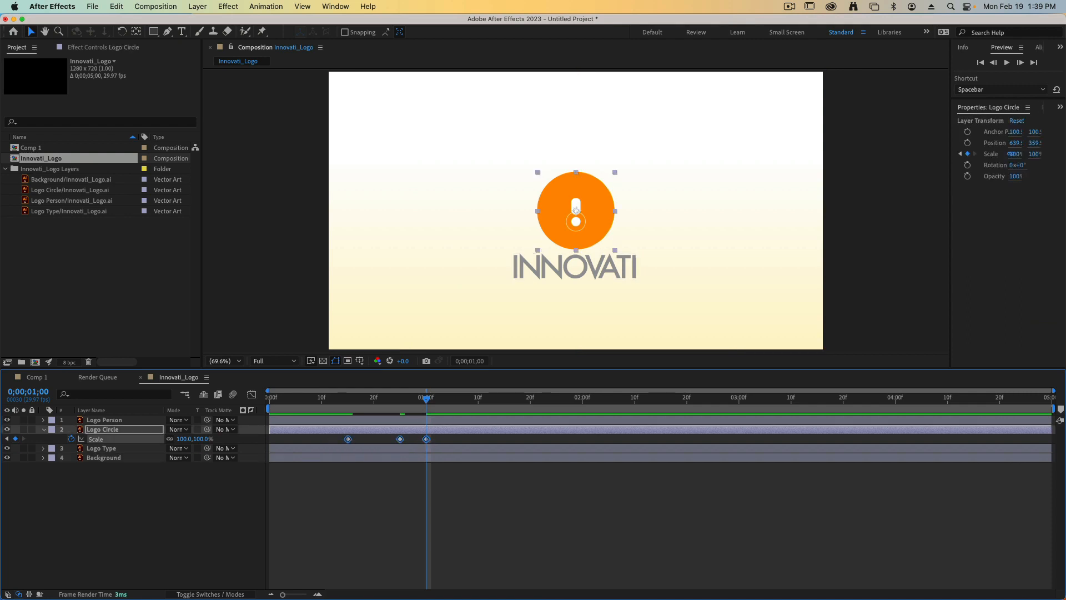
key(F9)
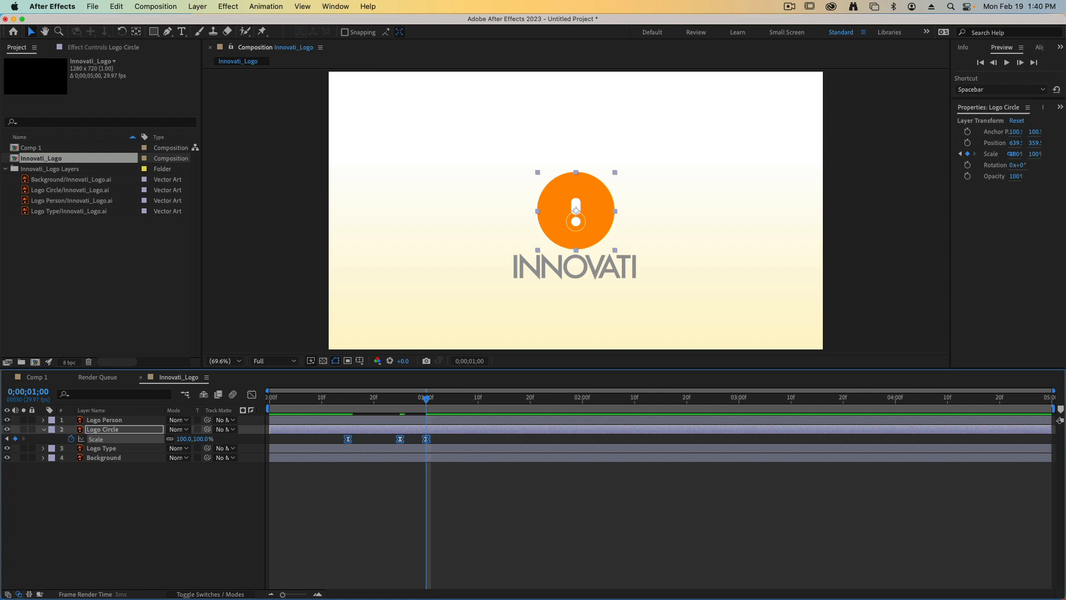
Play the composition from the start to preview the Logo Circle animation, and clear the layer selection.
key(space)
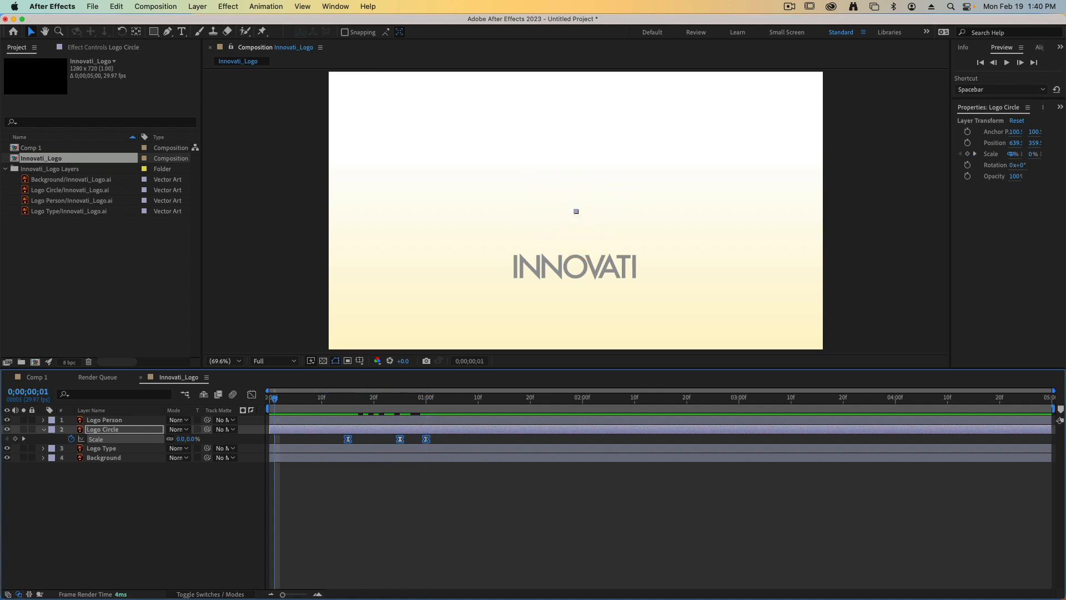
key(space)
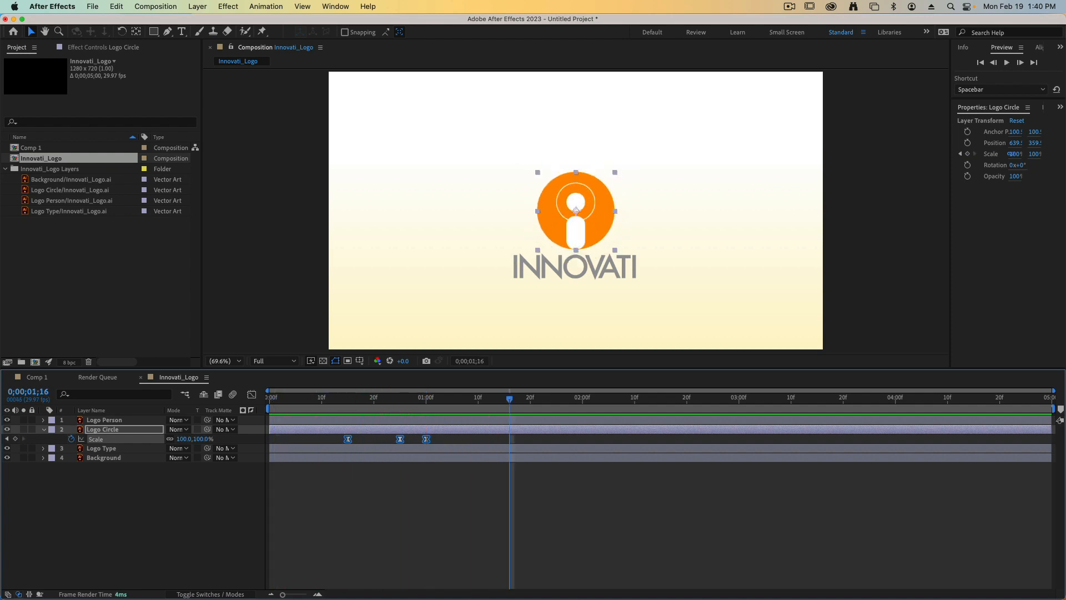
click(387, 548)
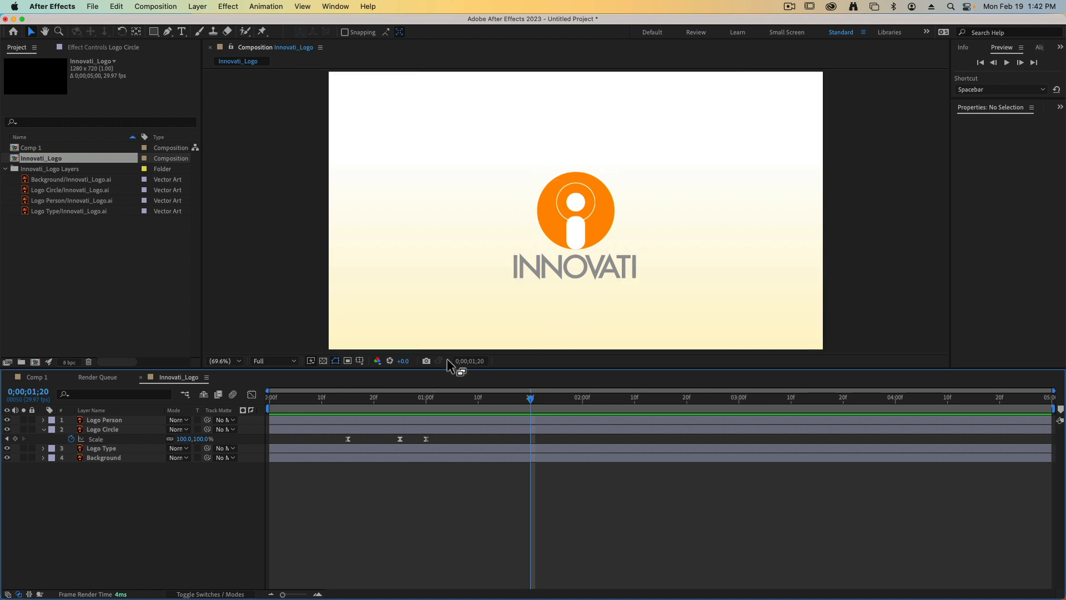
Turn on continuous rasterization for the Logo Circle layer while viewing its enlarged edges at 0;00;00;25.
key(period)
key(period)
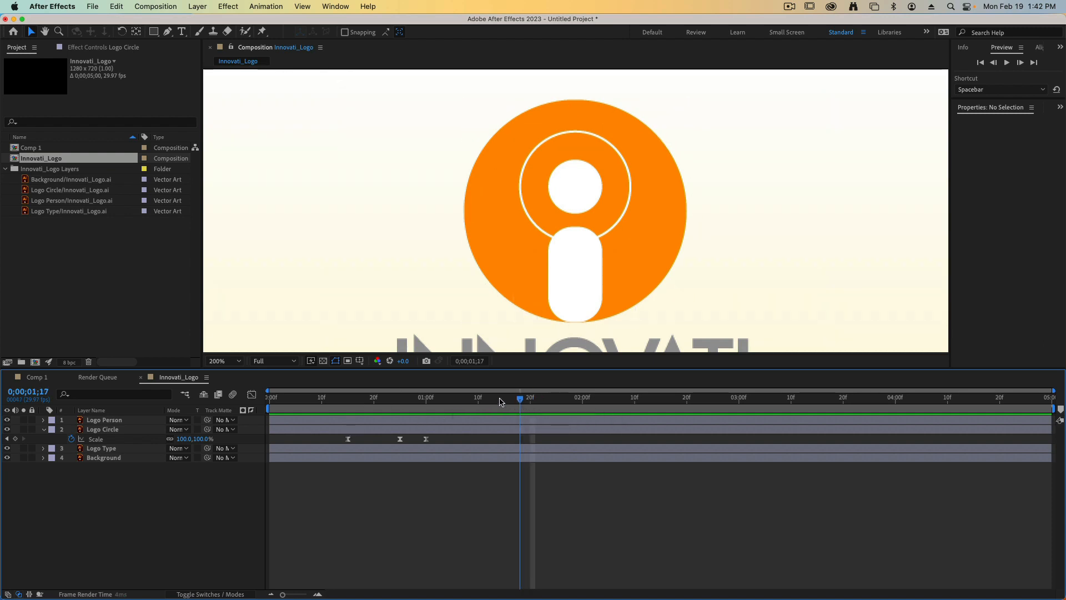
drag(528, 398, 400, 399)
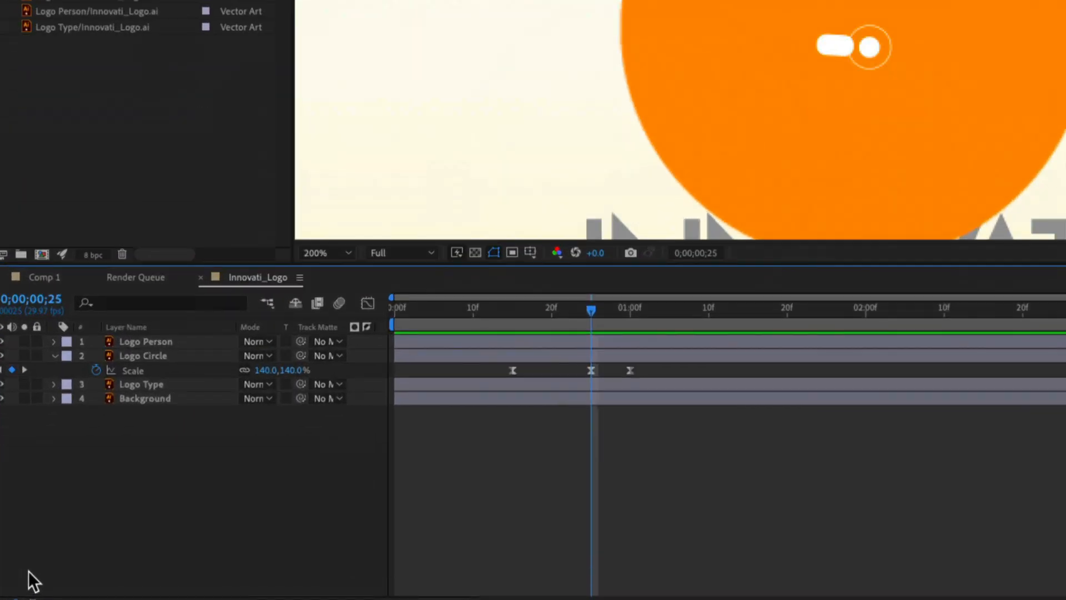
click(138, 419)
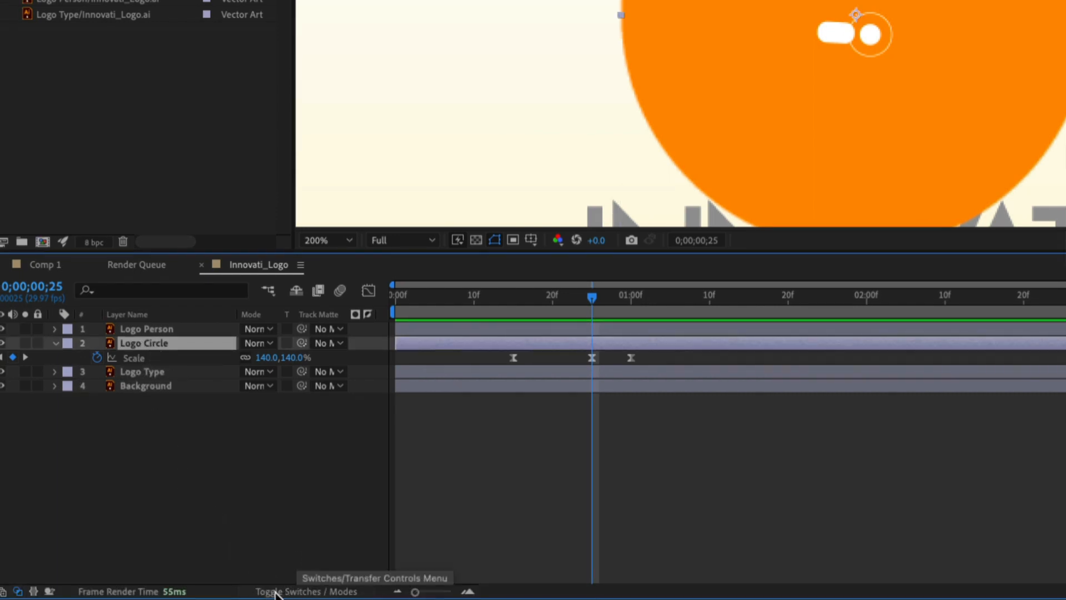
click(284, 592)
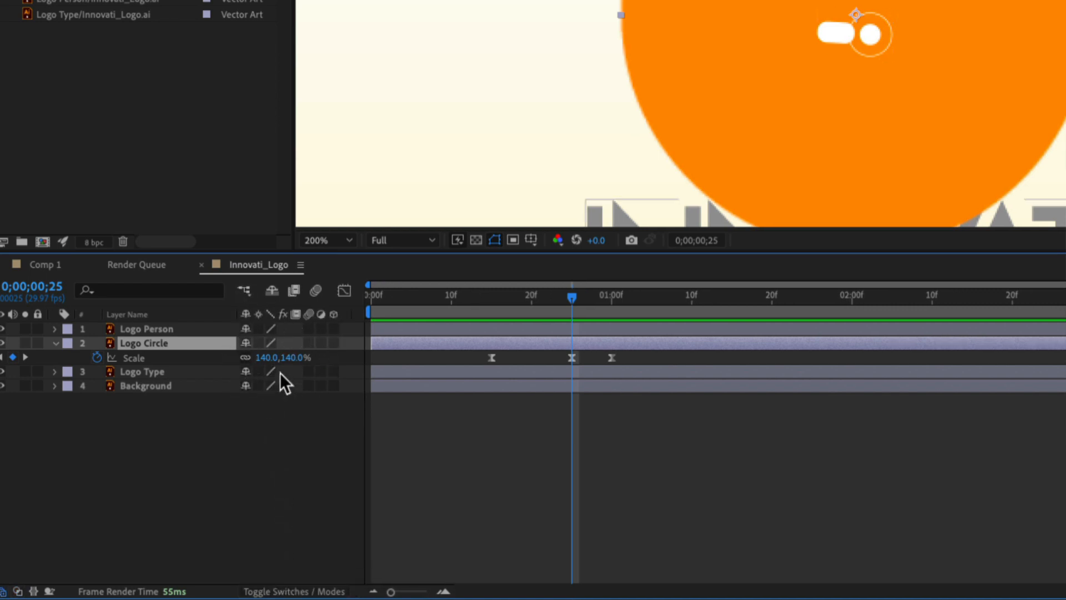
click(258, 343)
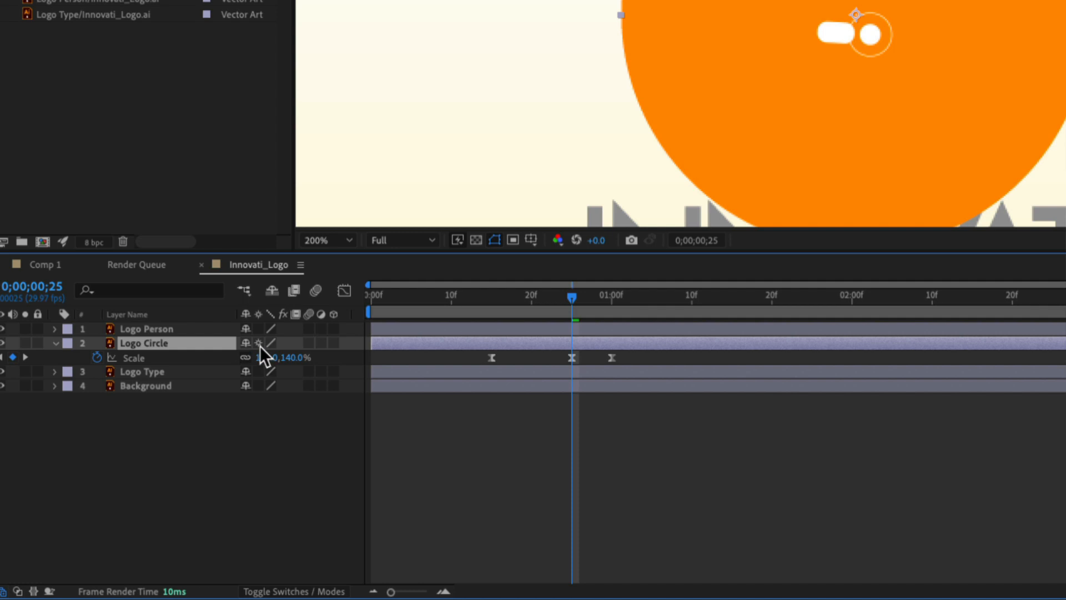
Scrub on to 0;00;01;12 to check the circle's edges, and return the composition view to 50%.
drag(569, 294, 705, 301)
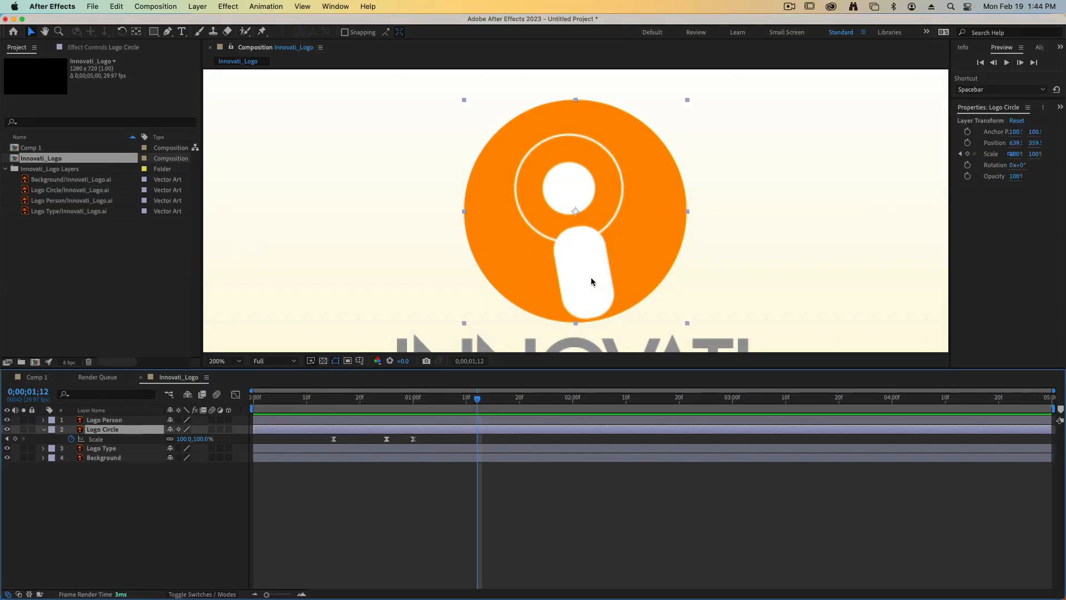
scroll(590, 277, up, 1)
scroll(590, 278, down, 4)
scroll(591, 277, up, 2)
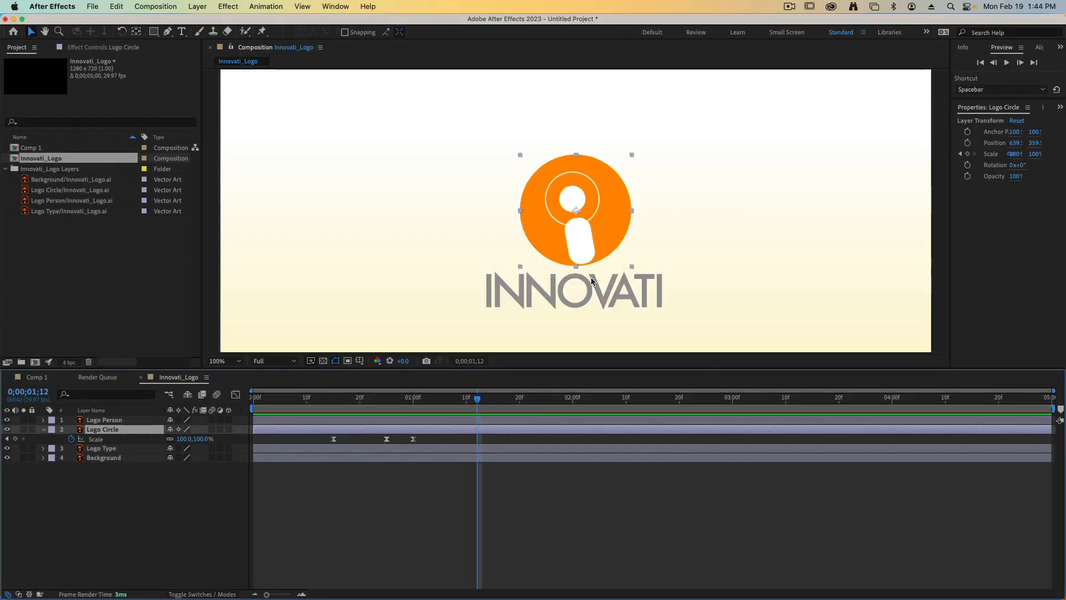
scroll(590, 277, down, 2)
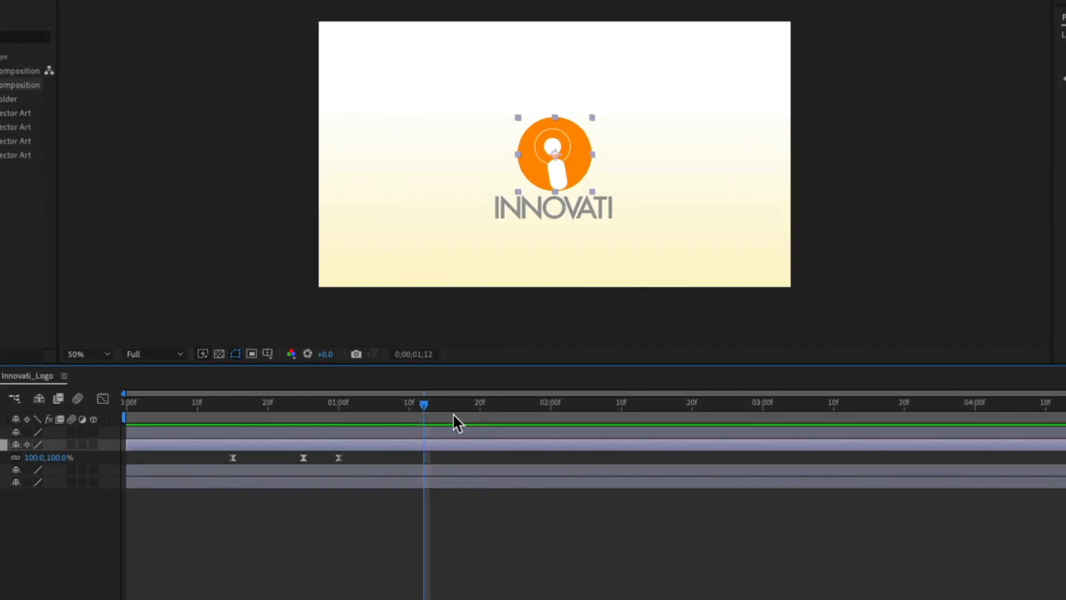
At 0;00;02;00, add Position and Opacity keyframes to the Logo Type layer at their existing values.
drag(423, 407, 550, 422)
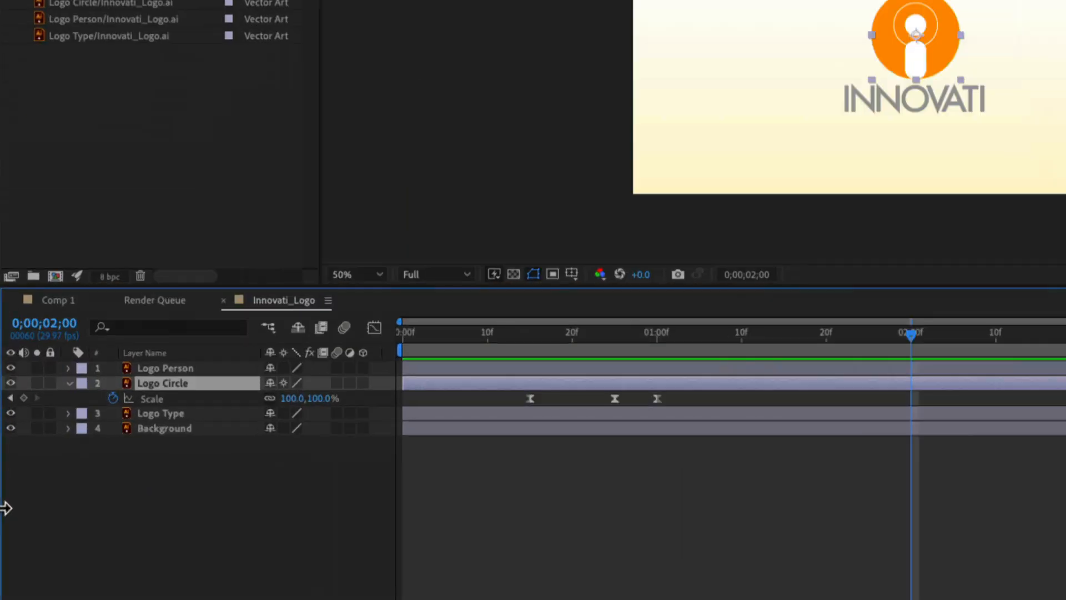
click(68, 383)
click(173, 403)
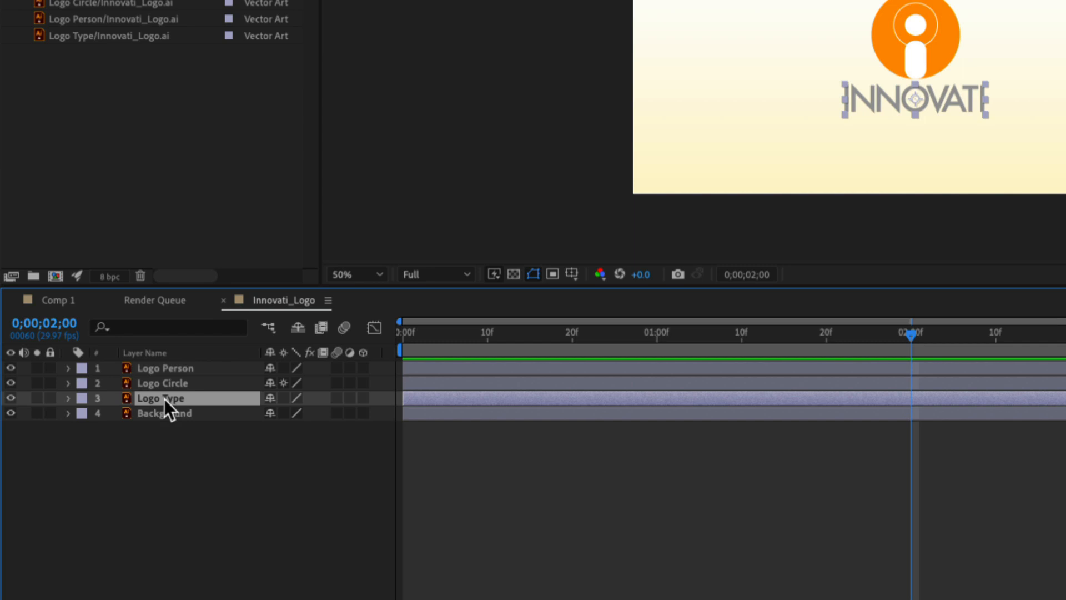
key(s)
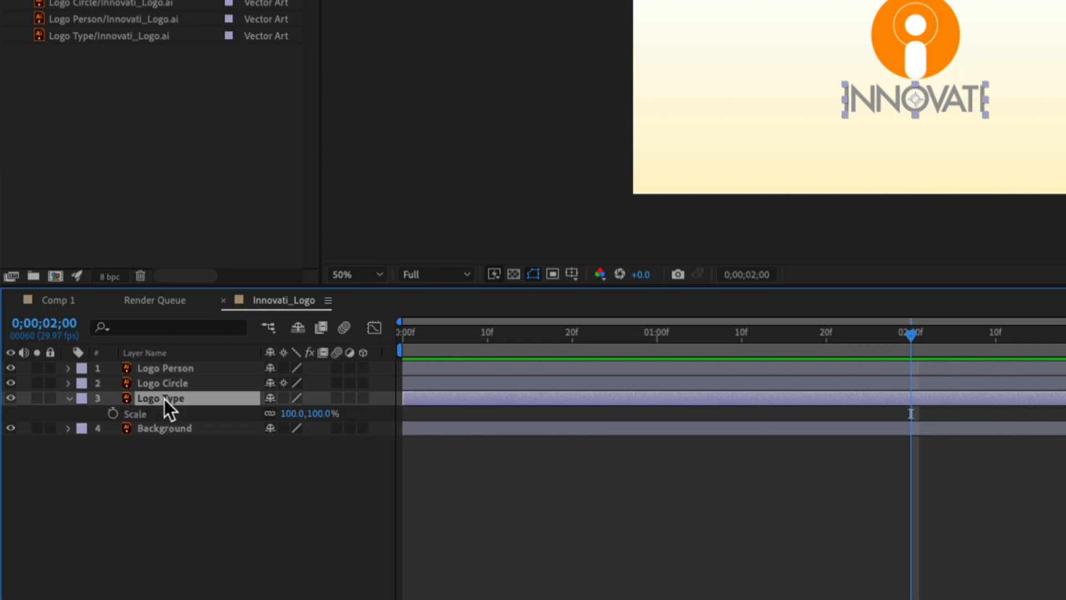
key(p)
key(shift+t)
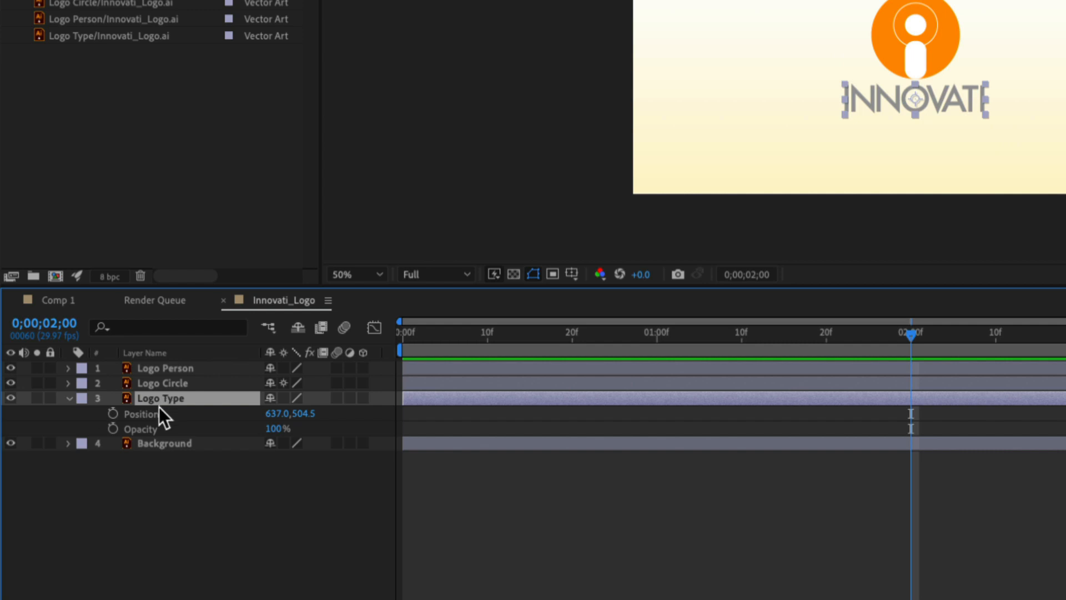
click(112, 414)
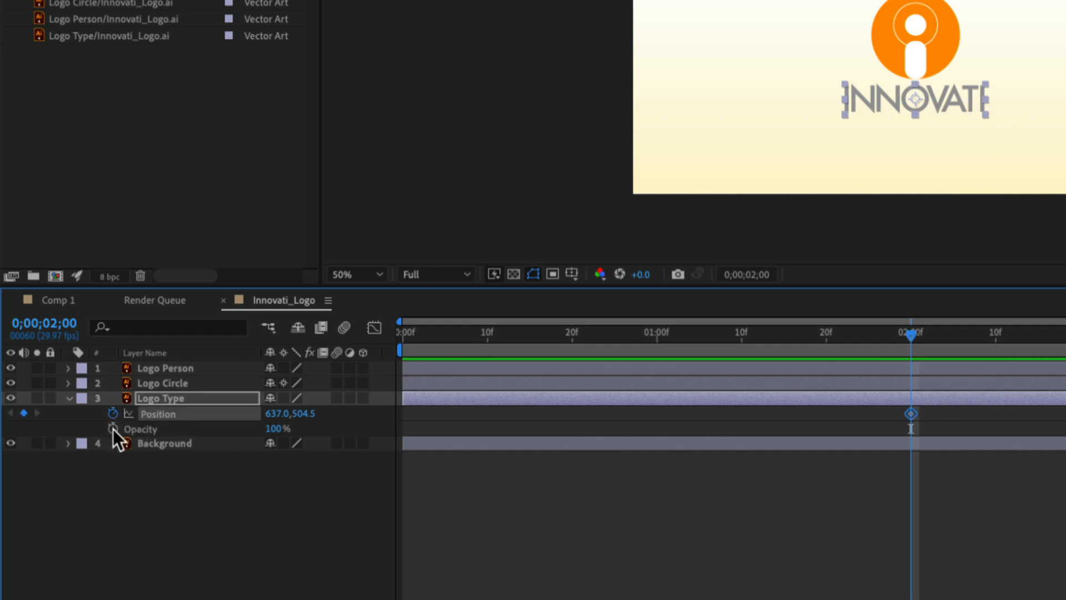
click(113, 428)
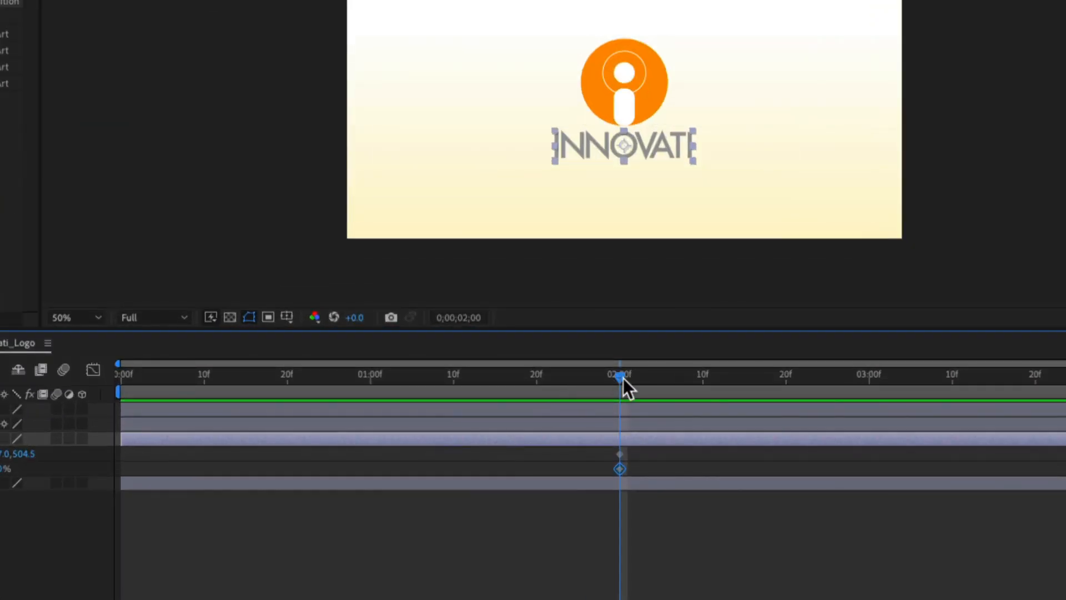
At 0;00;01;00, move the Logo Type layer straight down to Position 637.0,528.5 and set its Opacity to 0%.
drag(622, 377, 376, 372)
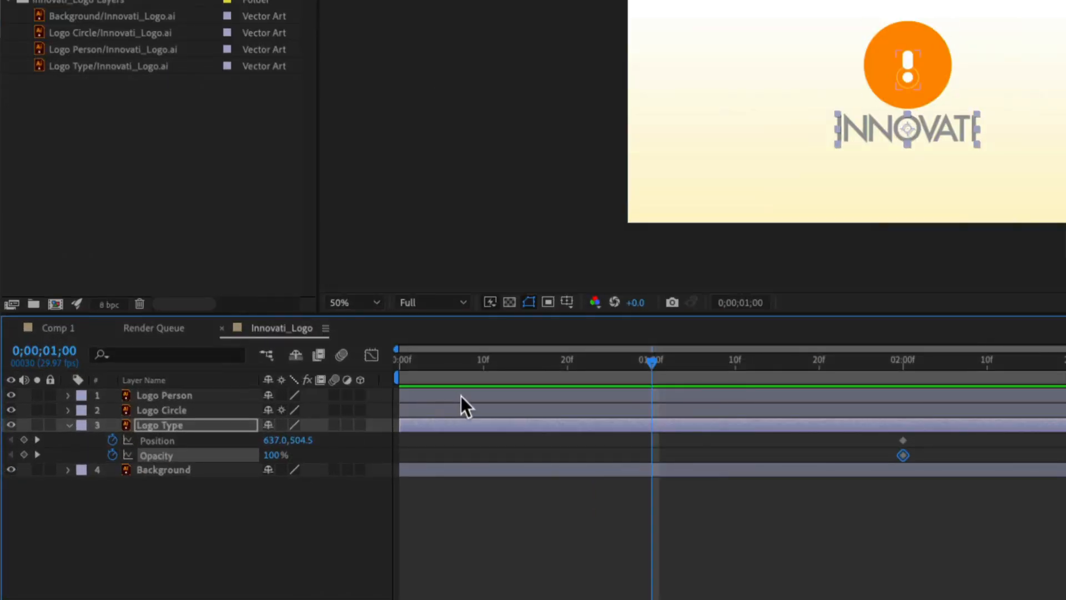
drag(927, 130, 927, 139)
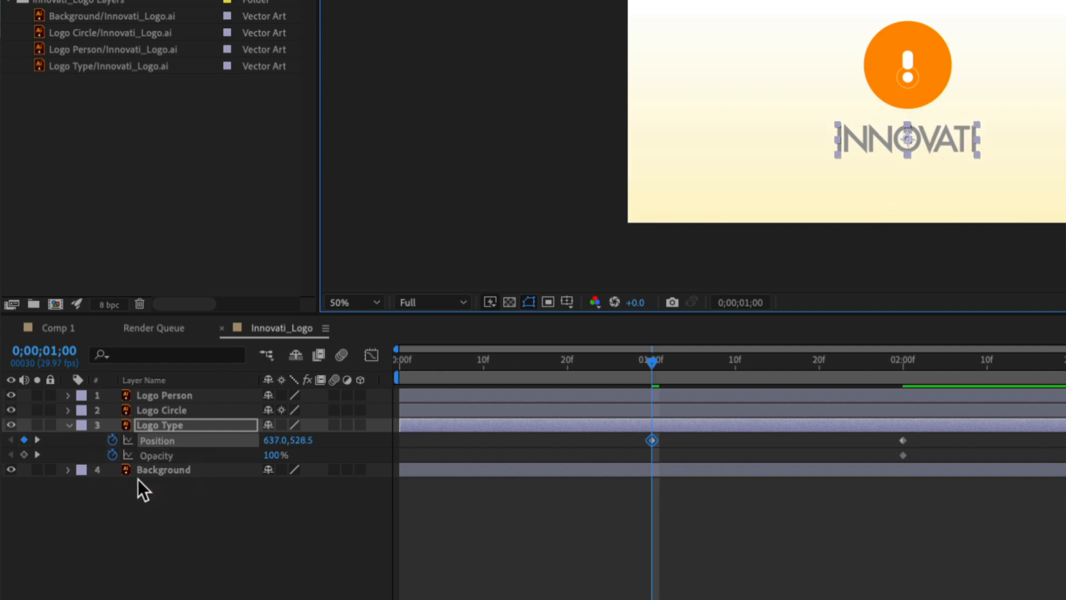
click(271, 458)
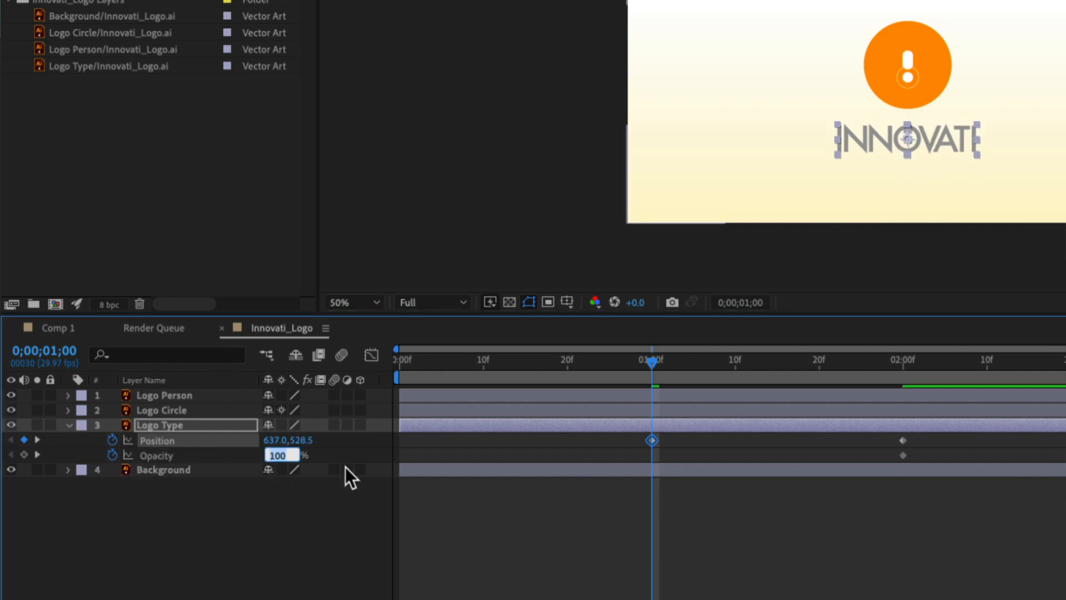
text(0)
key(Return)
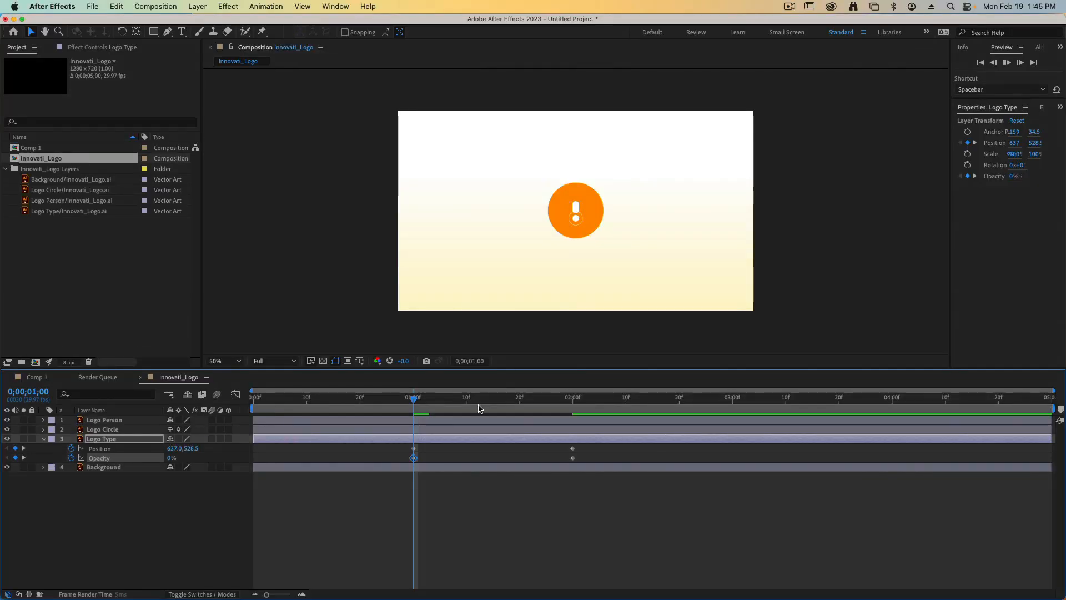
Preview the Logo Type animation, collapse the layer's properties, return to 0;00;00;00 and clear the selection.
key(space)
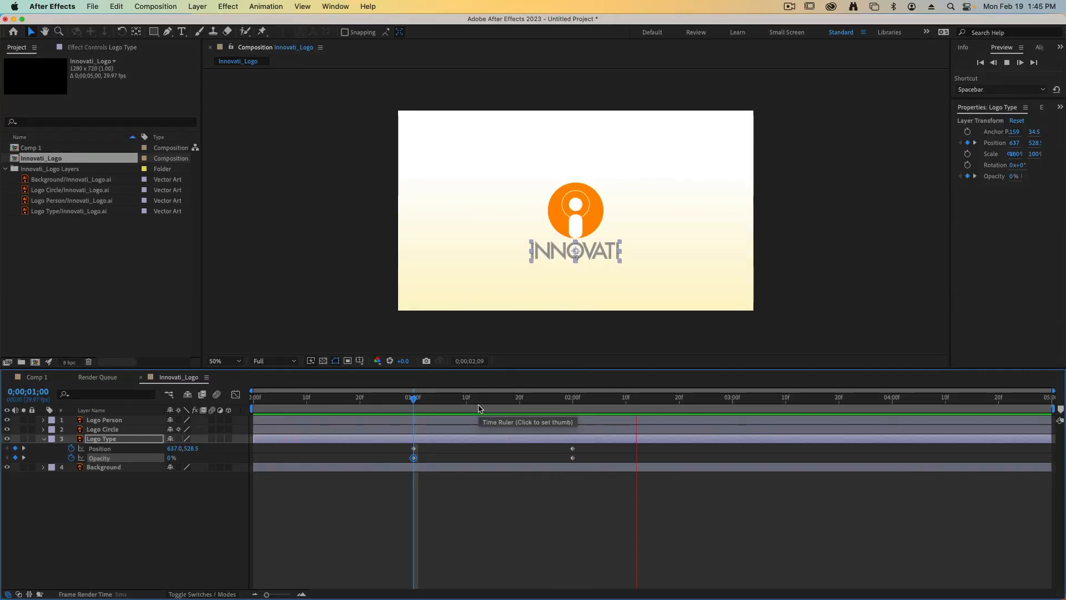
key(space)
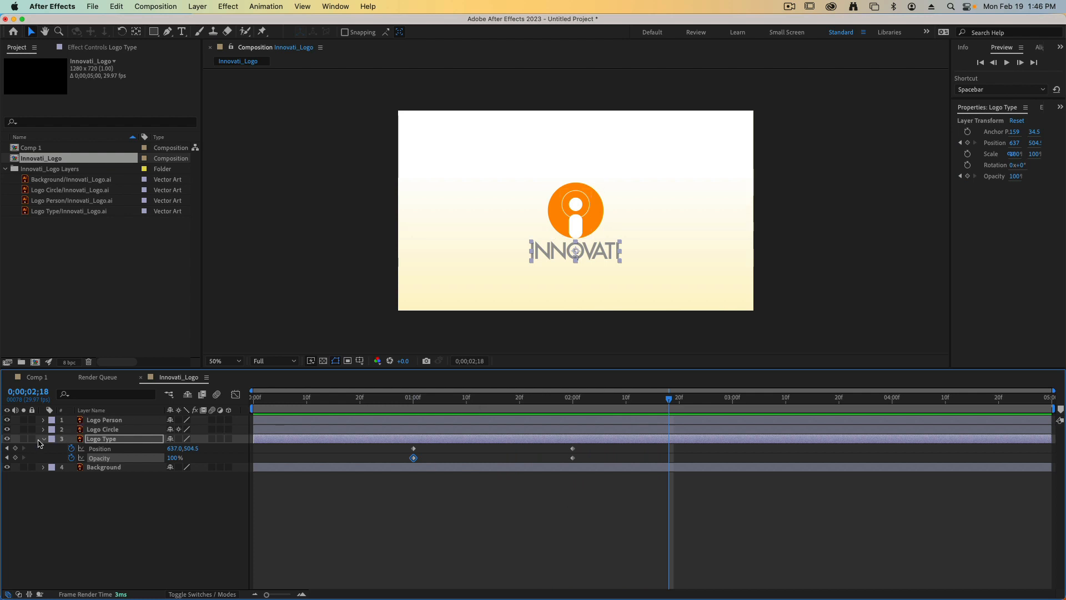
click(43, 439)
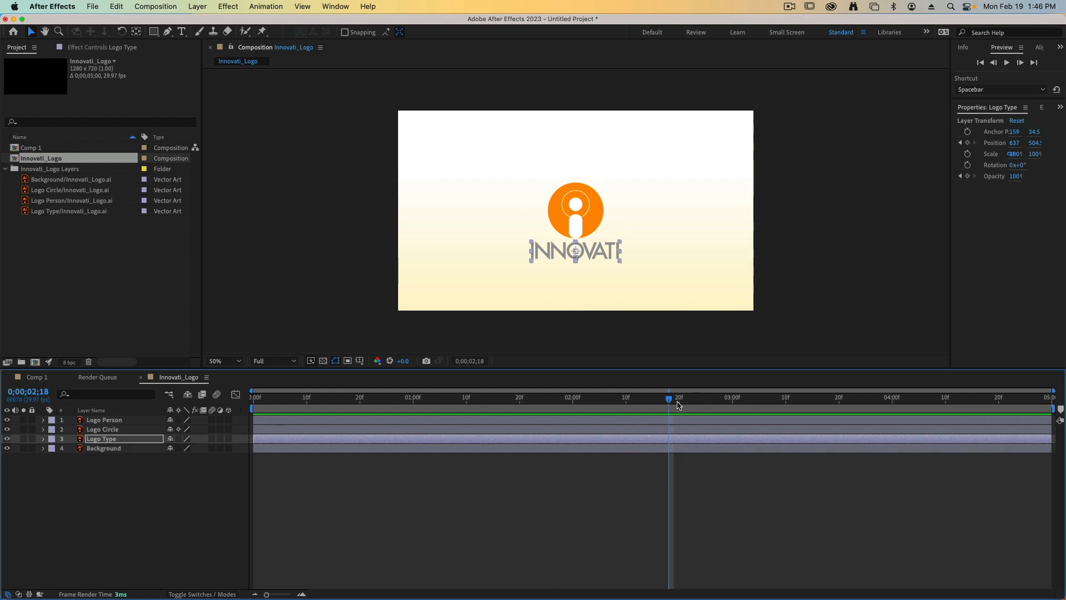
drag(671, 402, 255, 400)
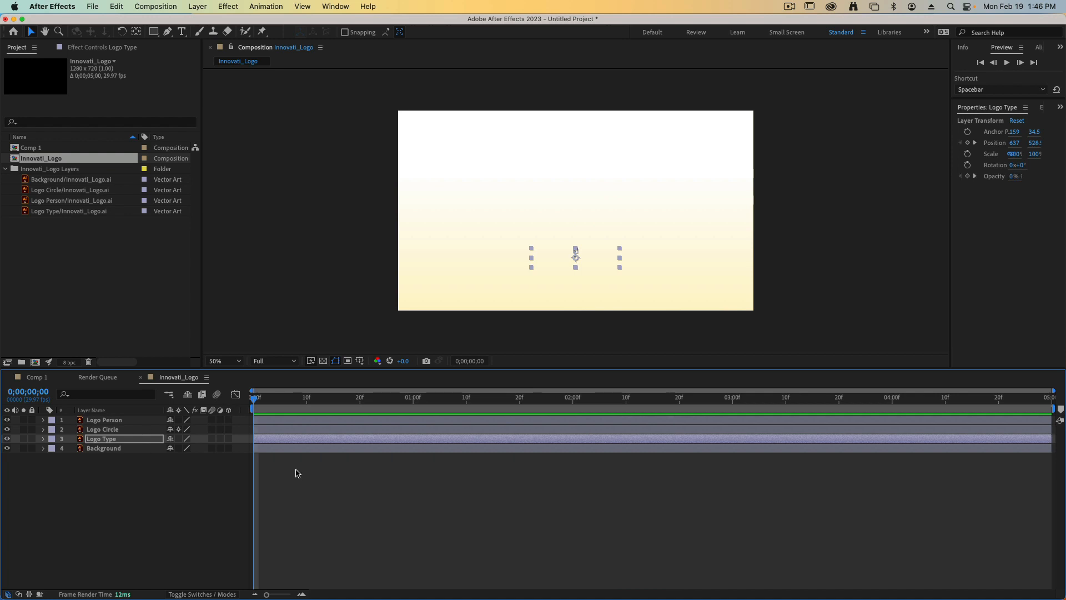
click(304, 477)
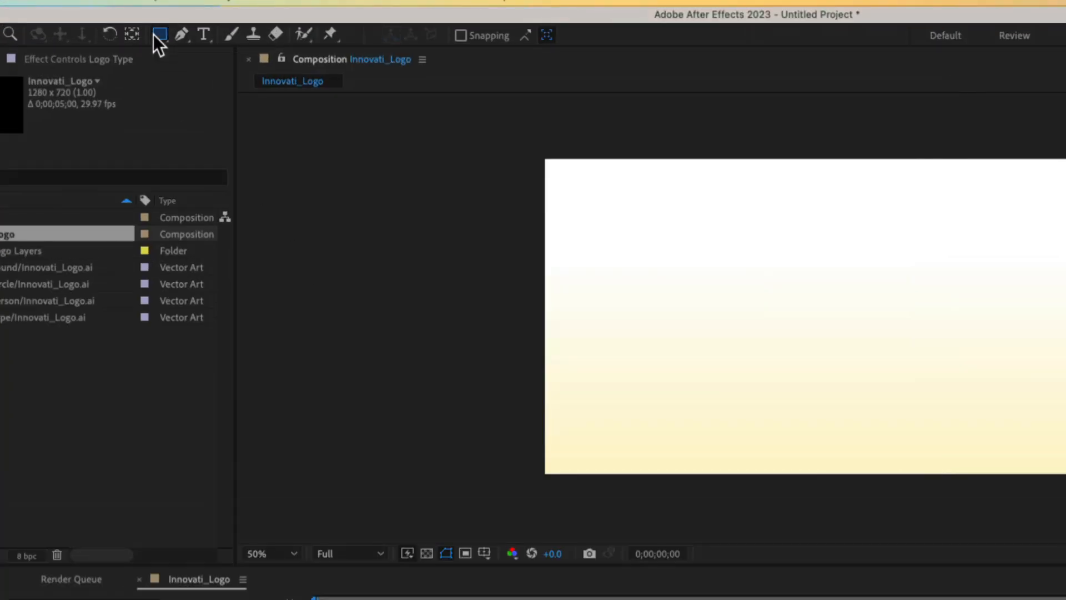
click(153, 35)
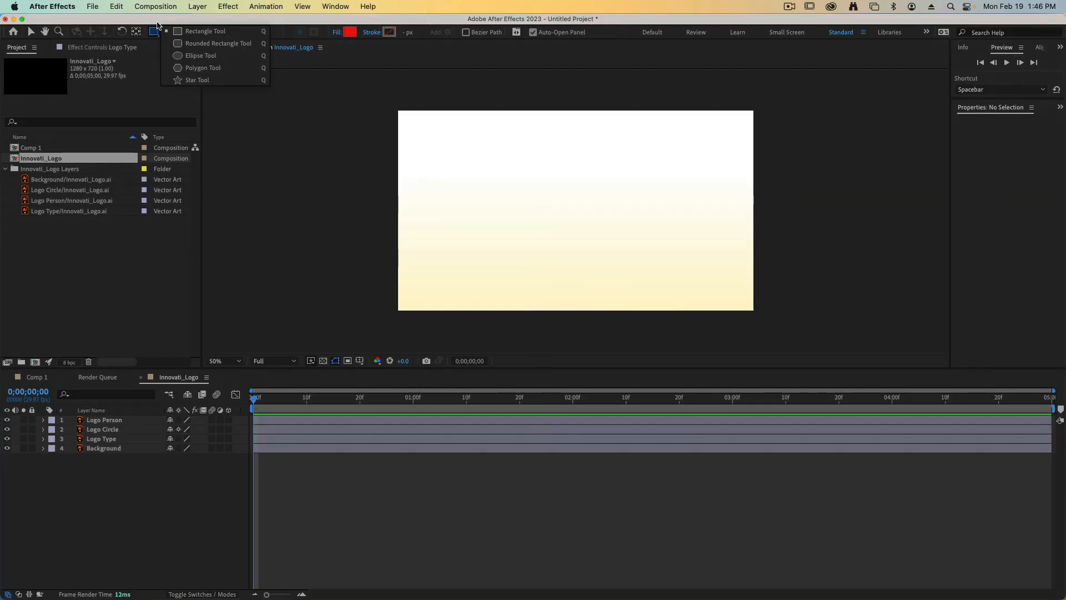
click(163, 42)
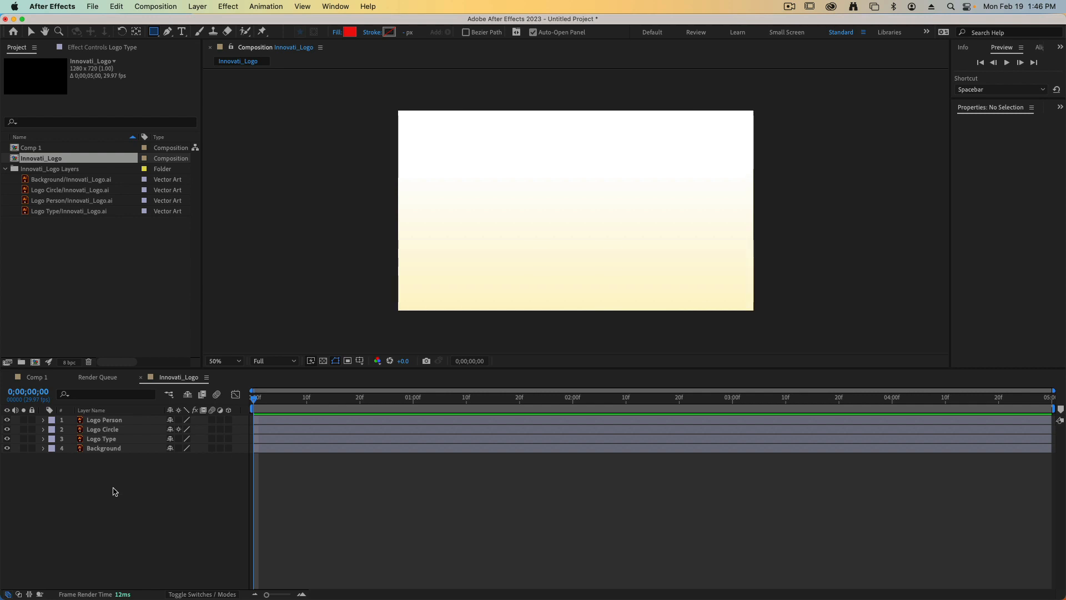
click(268, 483)
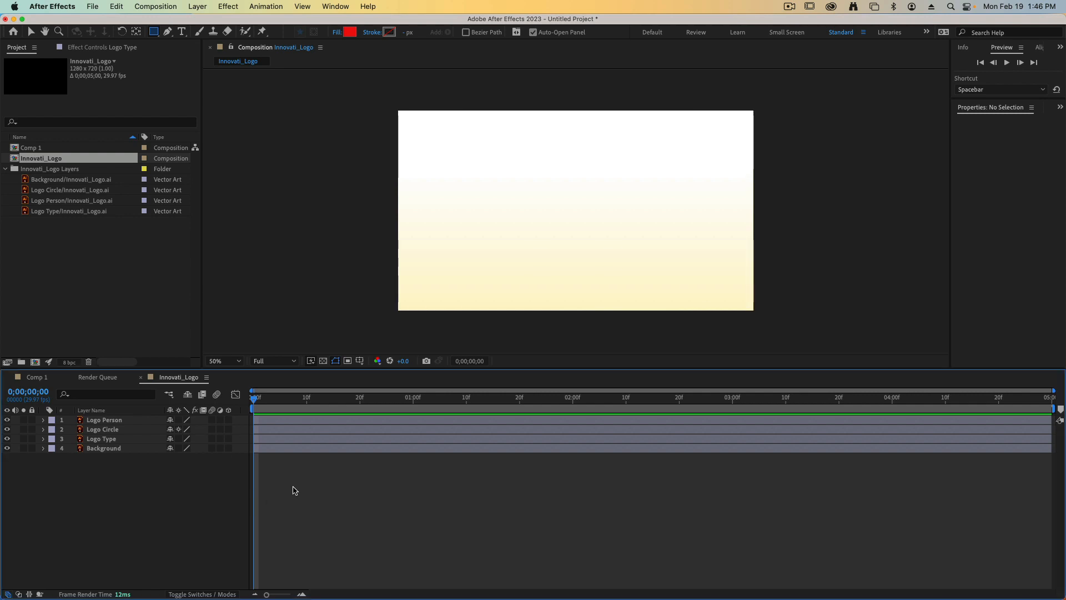
Create a new empty shape layer in the Innovati_Logo composition and add an Ellipse path to its contents.
click(199, 7)
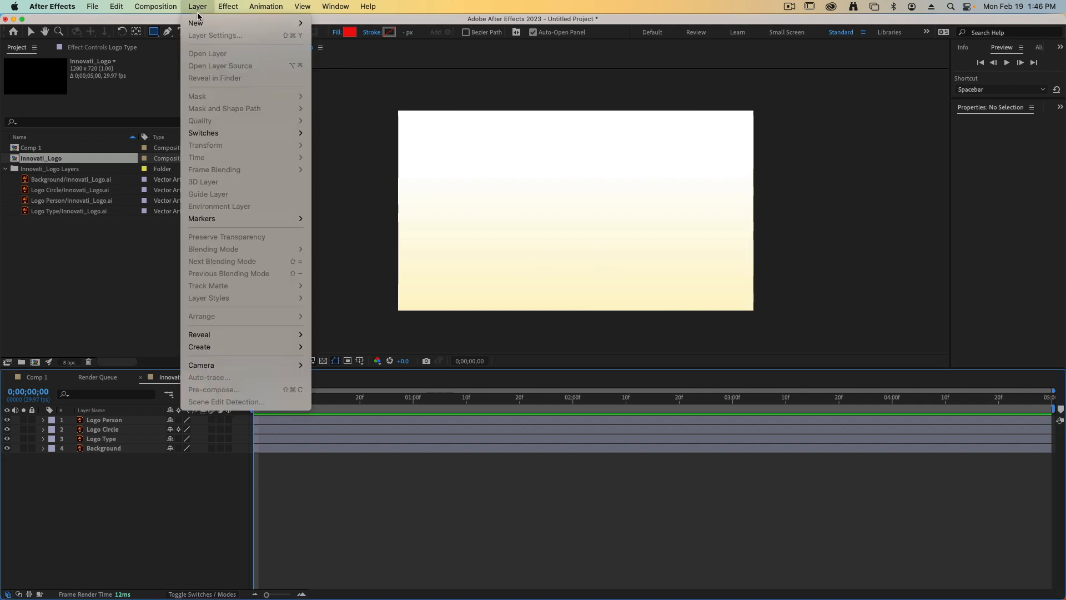
mouse_move(198, 30)
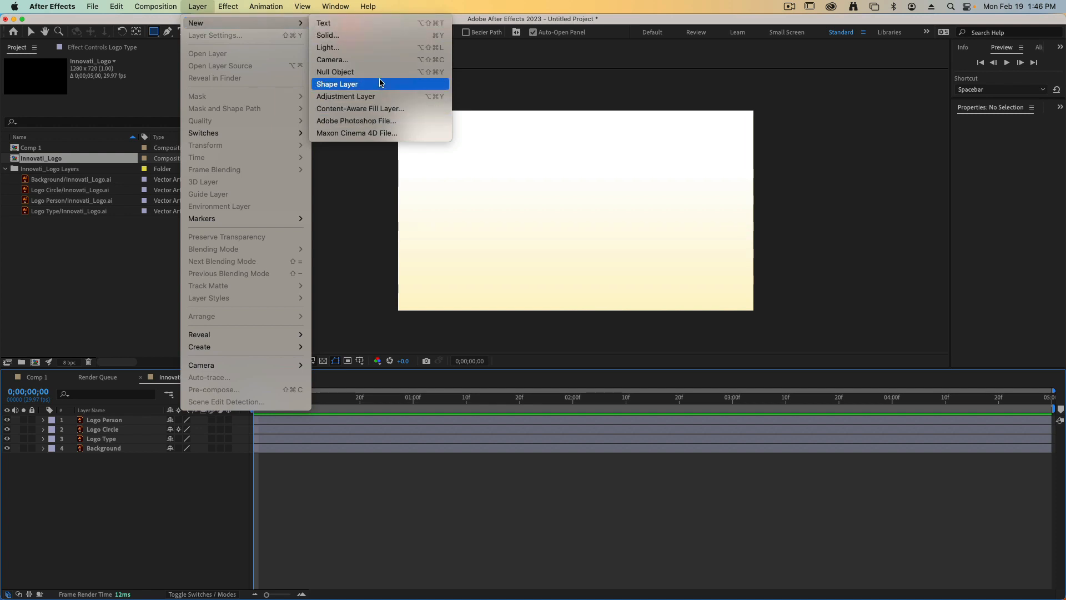
click(340, 84)
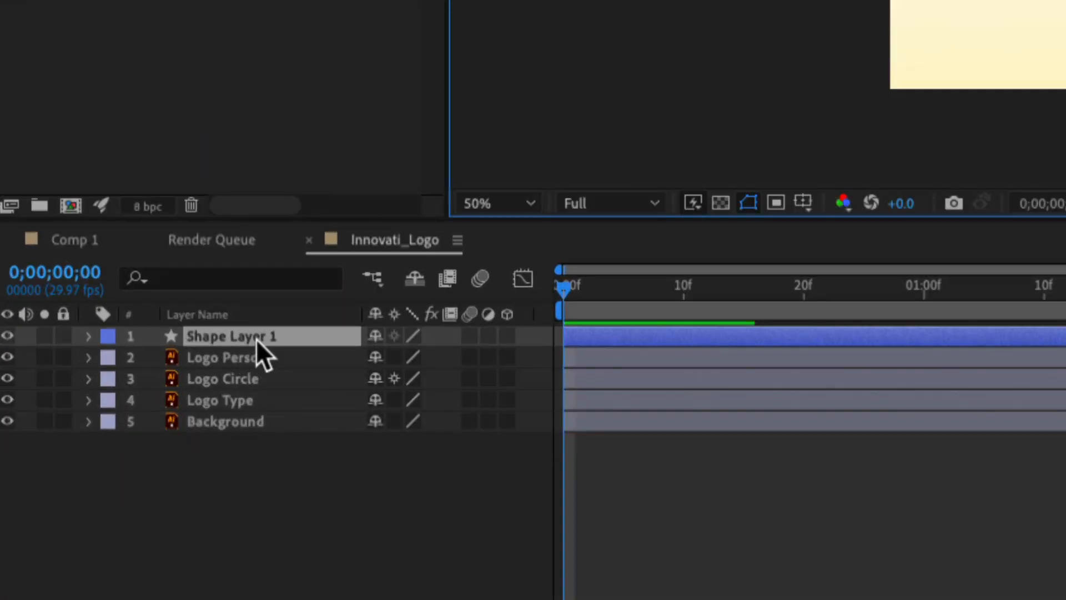
click(88, 336)
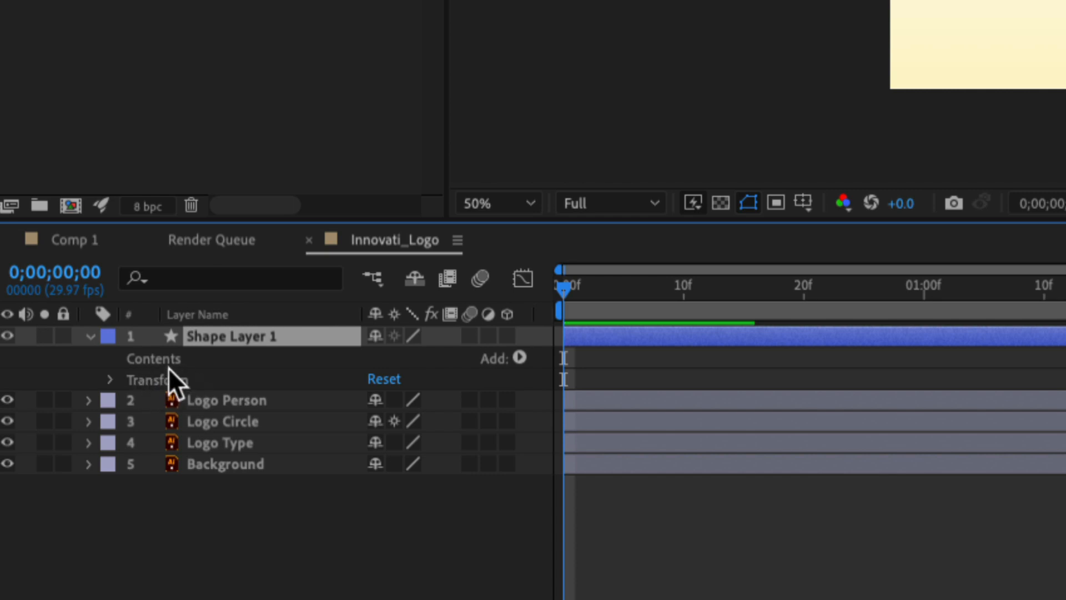
click(521, 357)
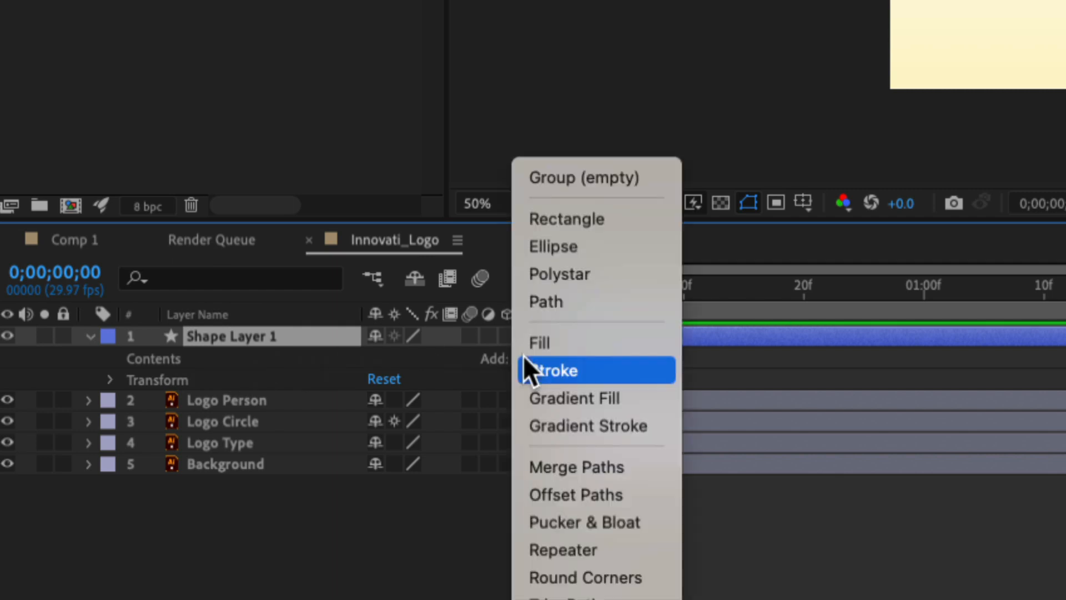
click(594, 249)
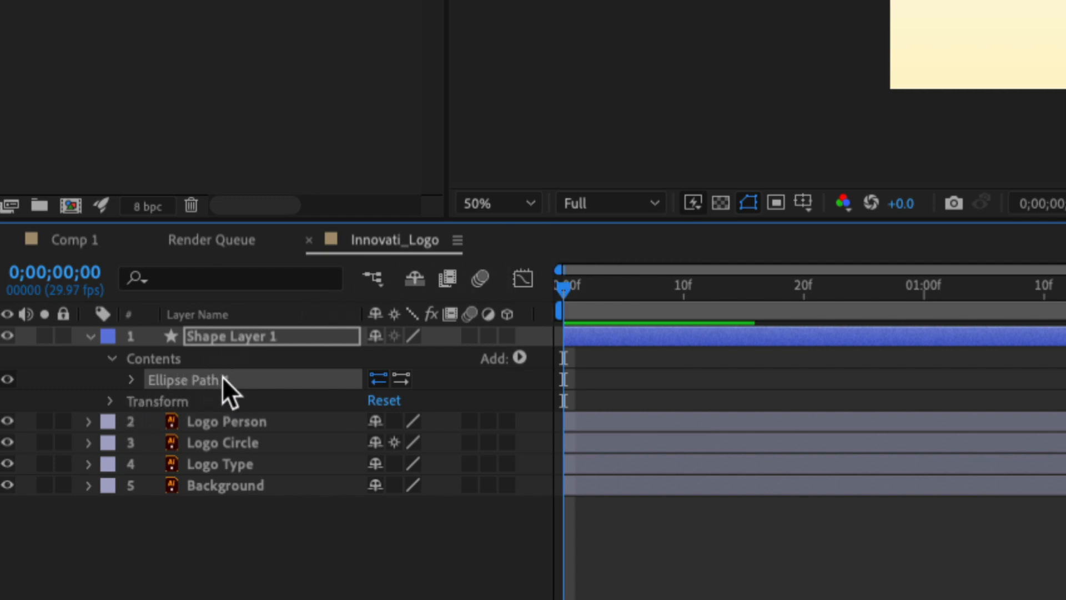
Set the ellipse path's Size to 200.0,200.0.
click(133, 380)
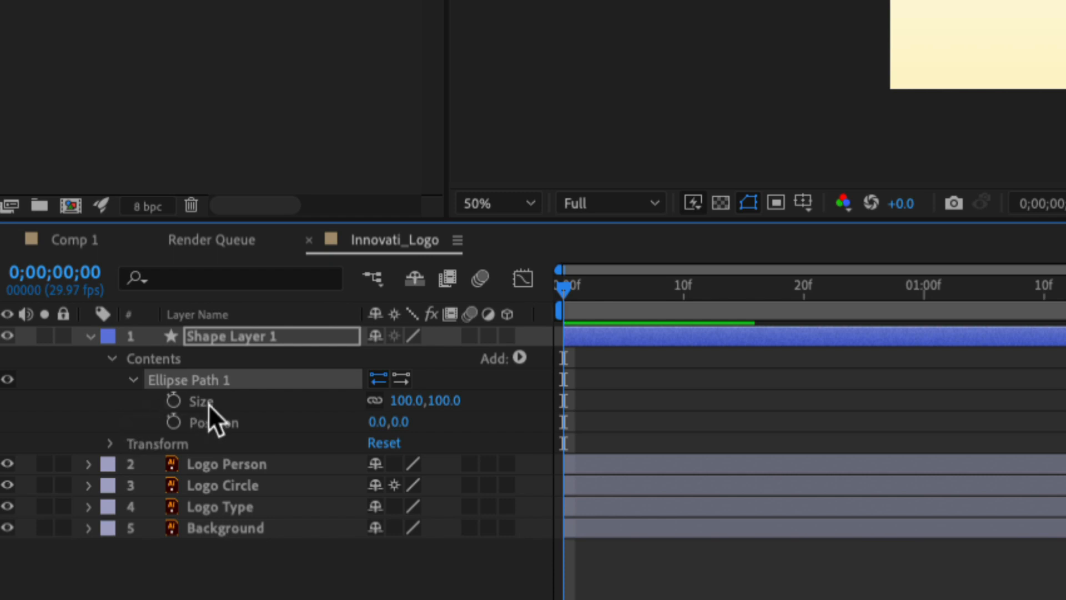
click(405, 400)
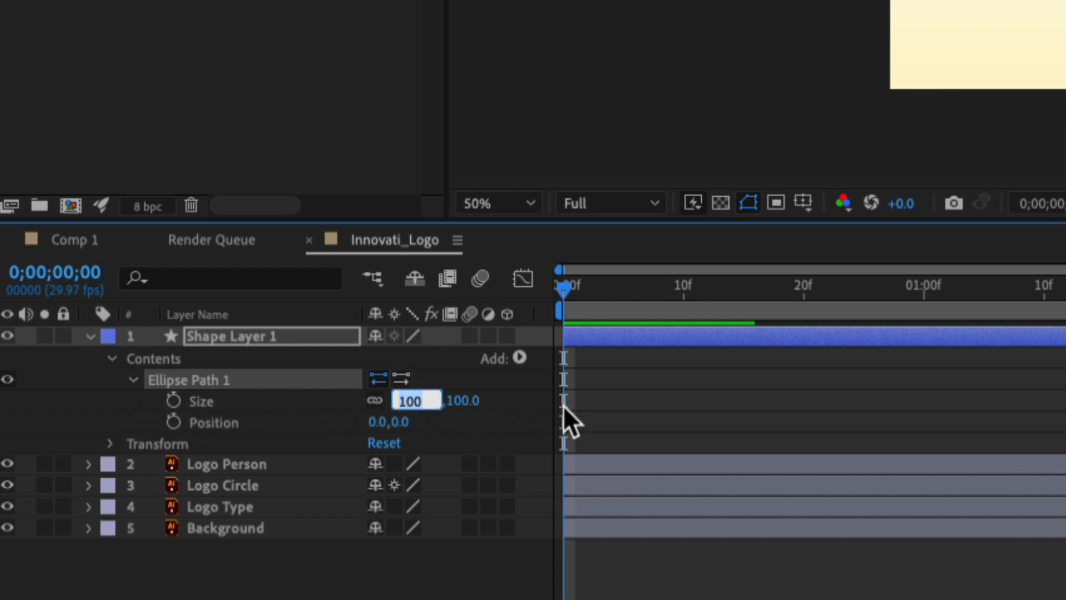
text(200)
key(Tab)
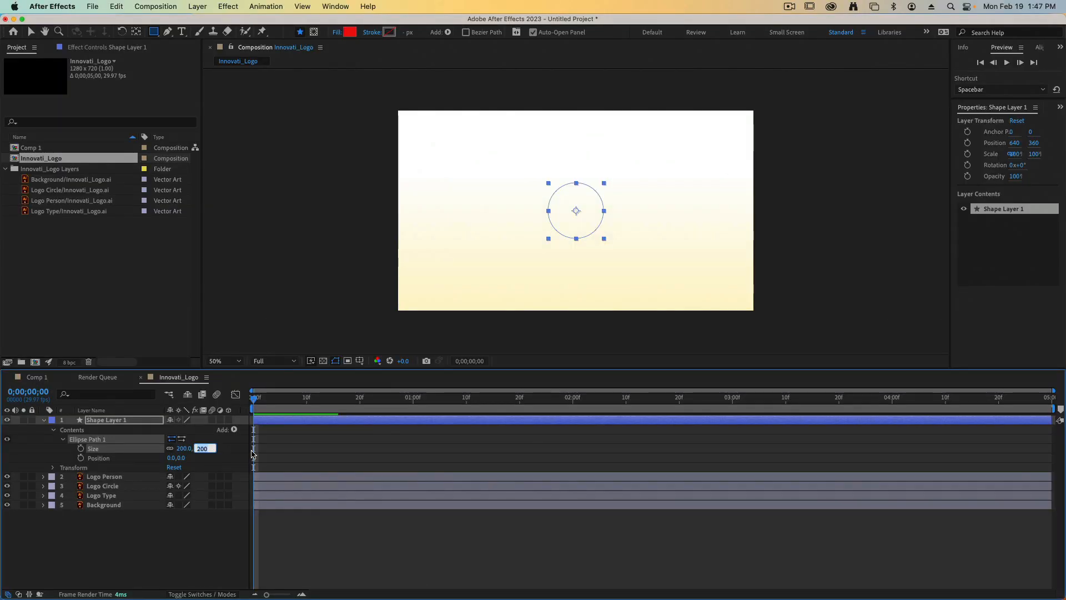
key(Return)
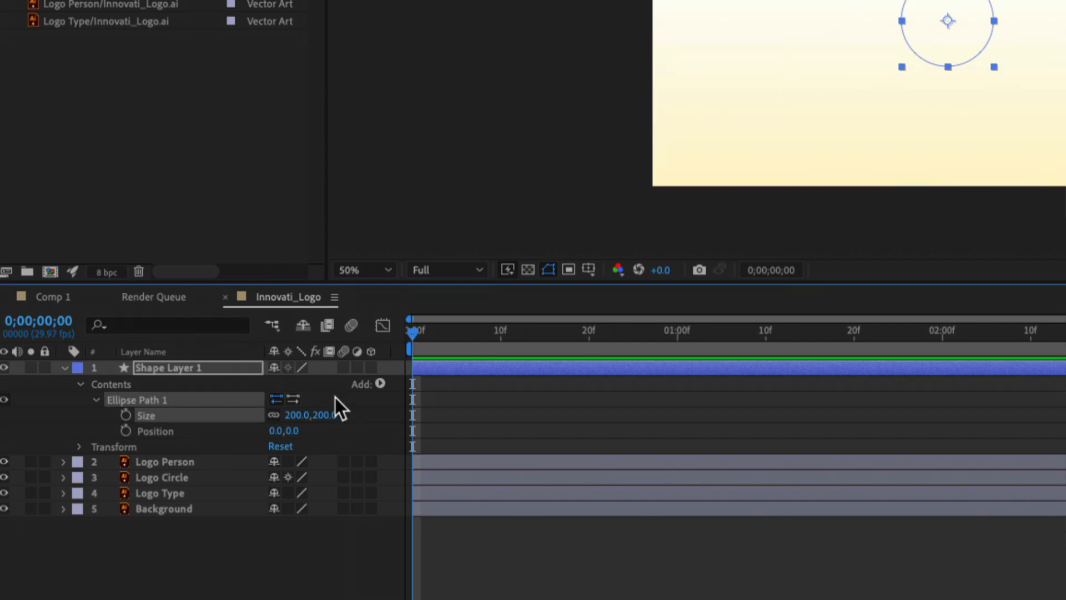
Add a Stroke to the shape layer's contents and expand its properties.
click(379, 384)
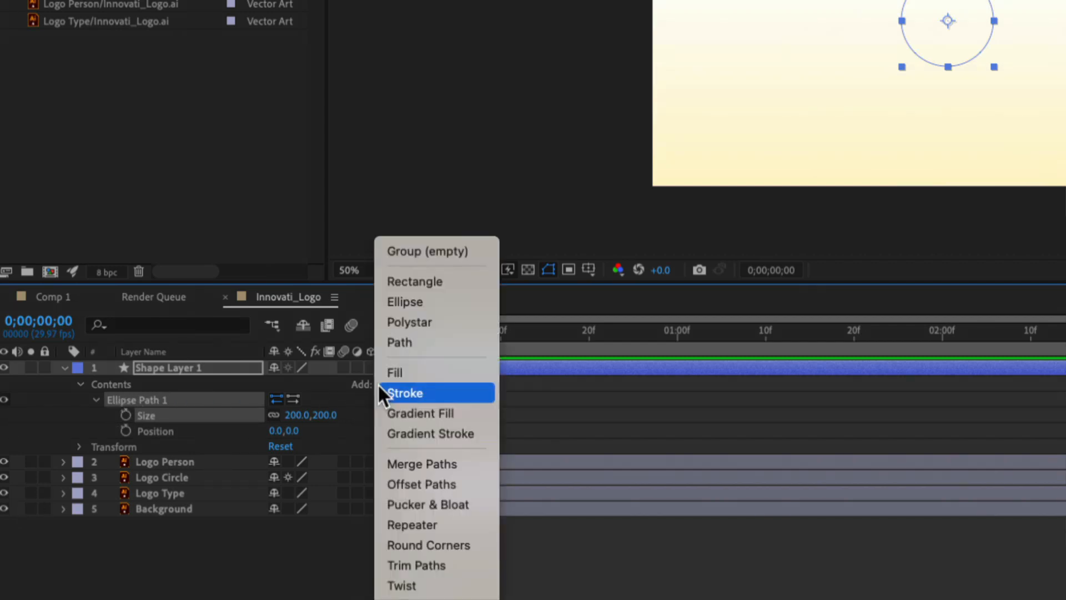
click(412, 392)
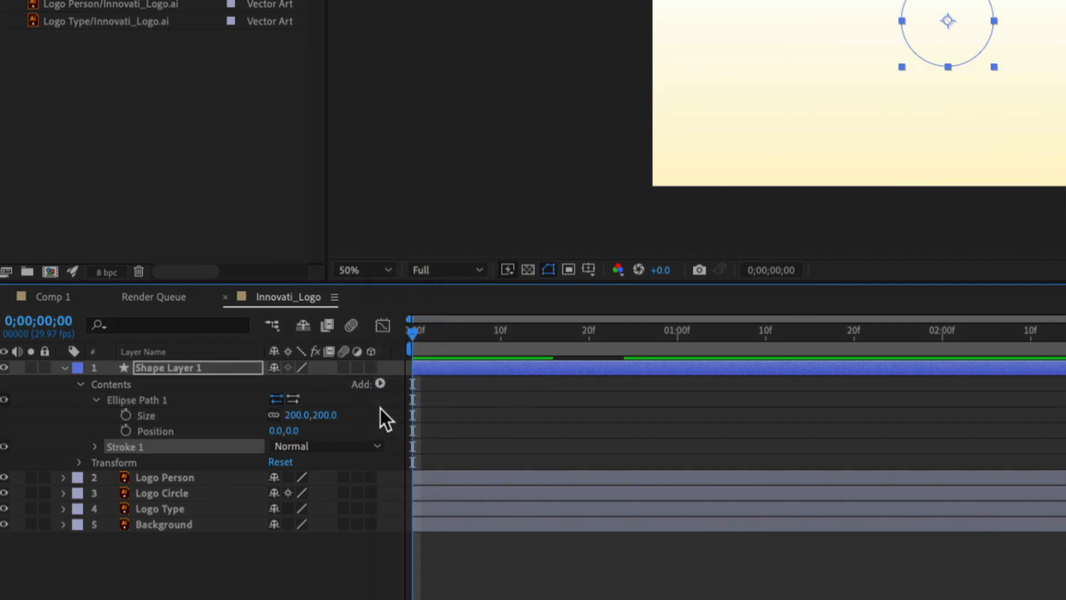
click(95, 447)
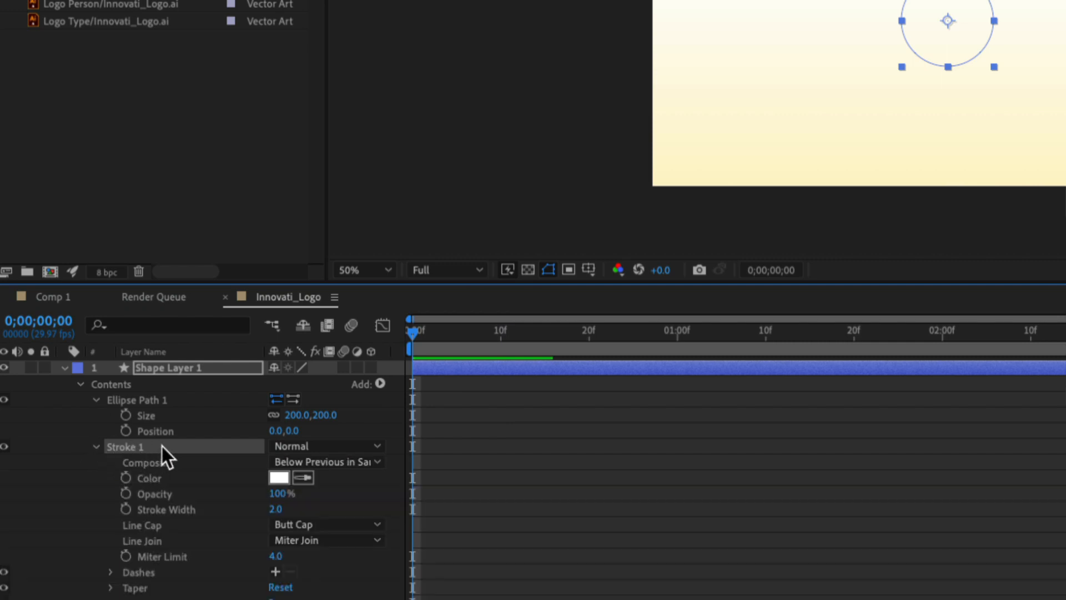
Set the ellipse's stroke color to the gray RGB 140, 141, 140.
click(278, 477)
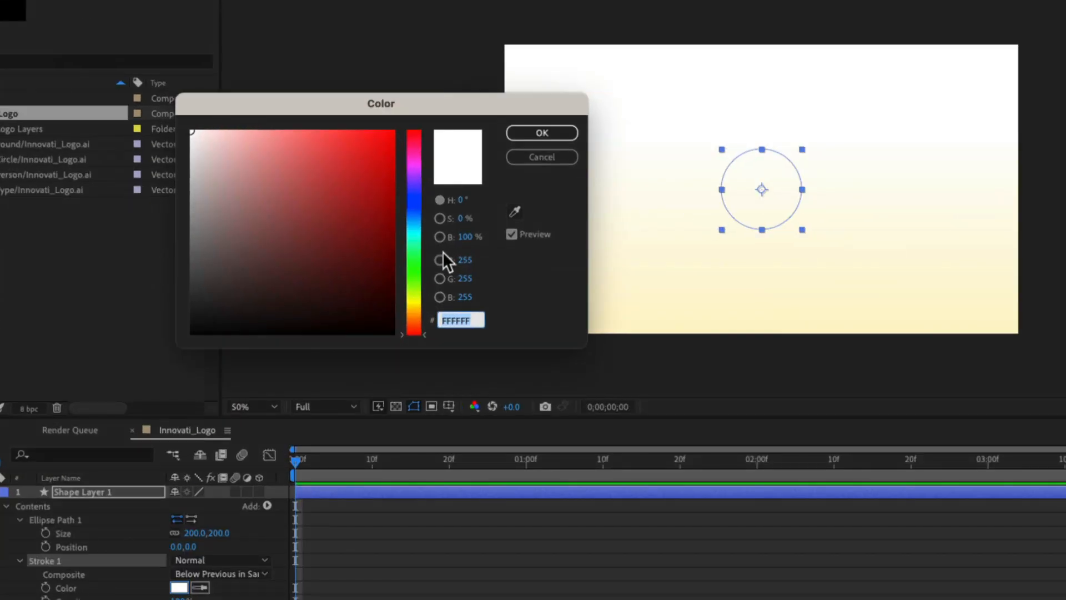
click(375, 259)
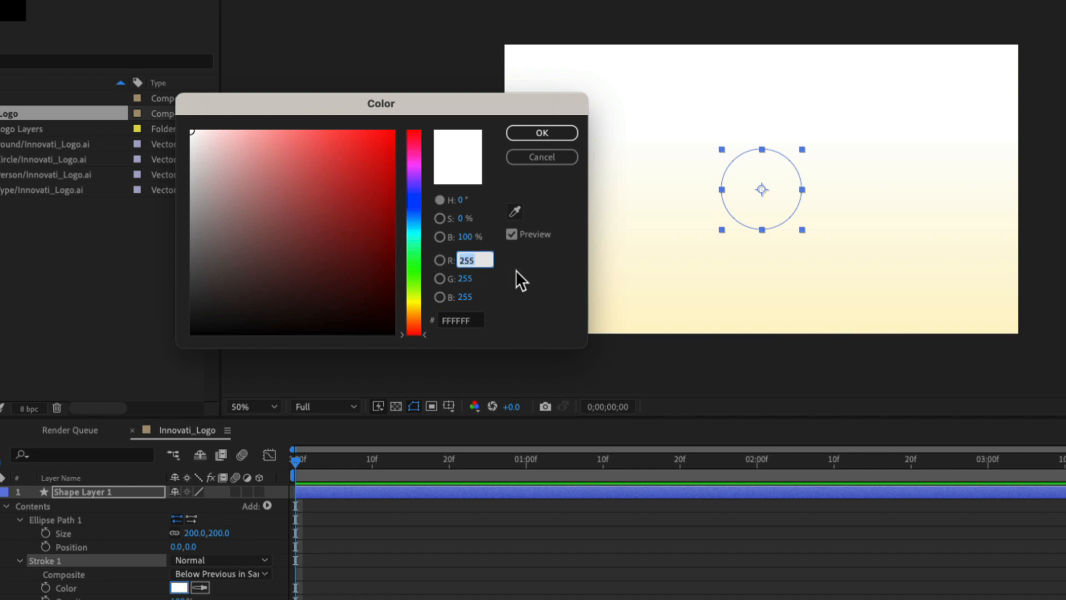
text(140)
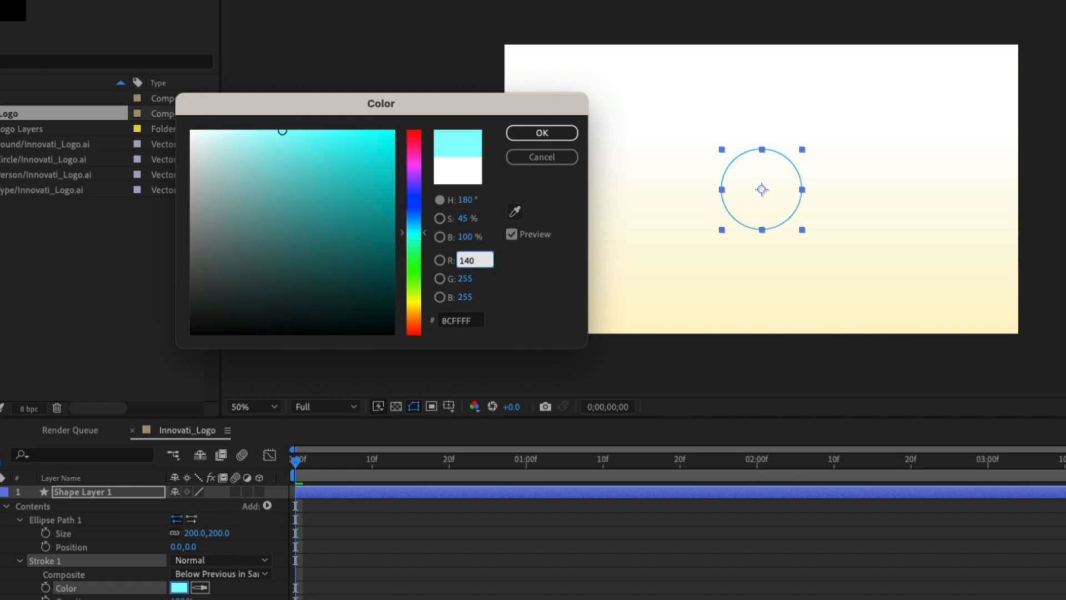
key(Tab)
text(141)
key(Tab)
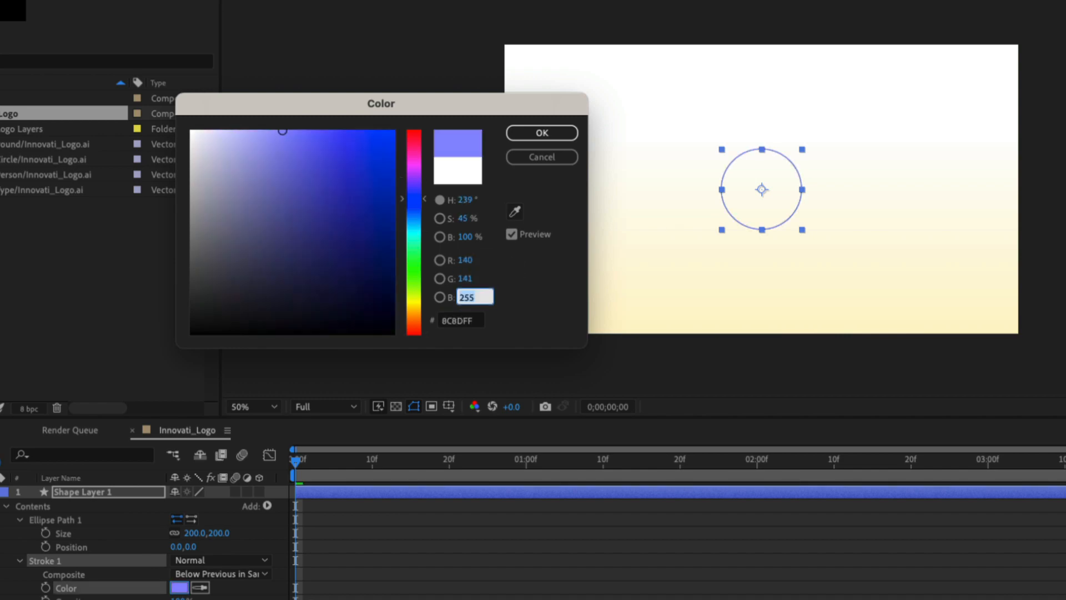
text(140)
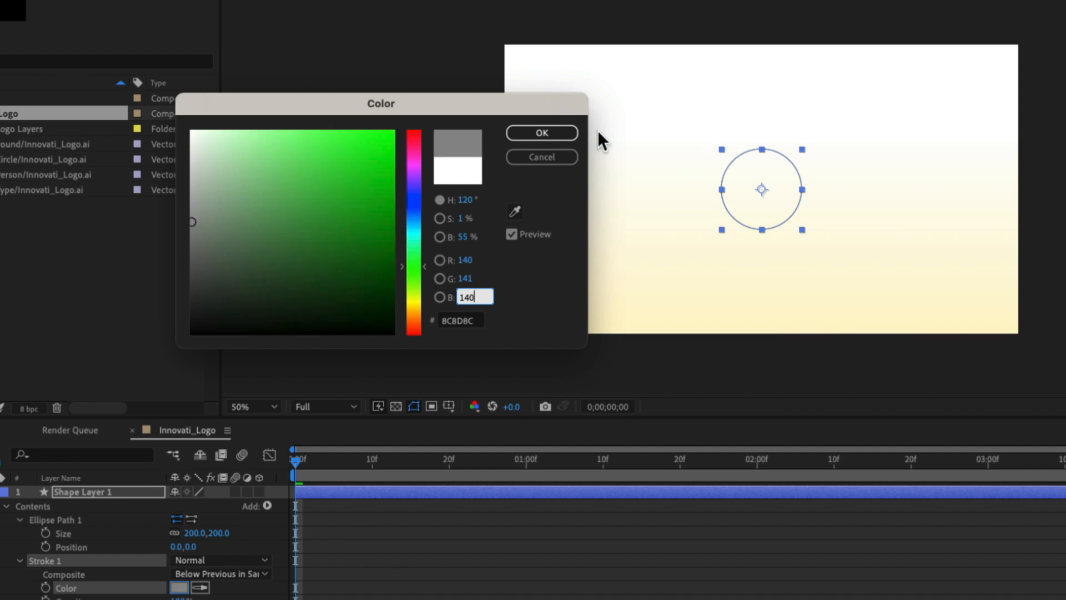
click(543, 133)
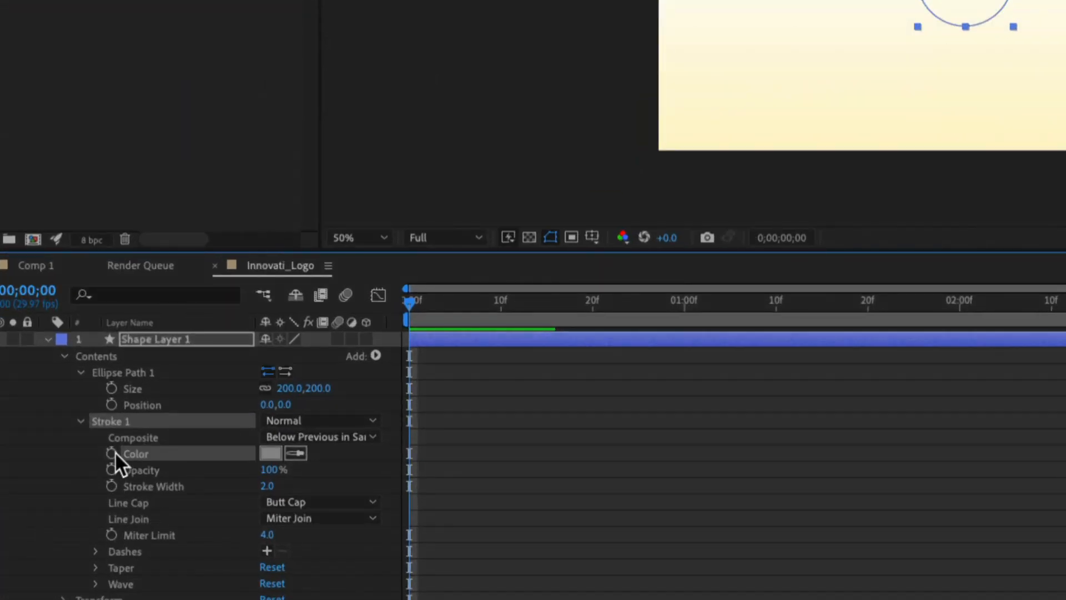
Set the ellipse's Stroke Width to 4.0.
click(265, 485)
text(4.0)
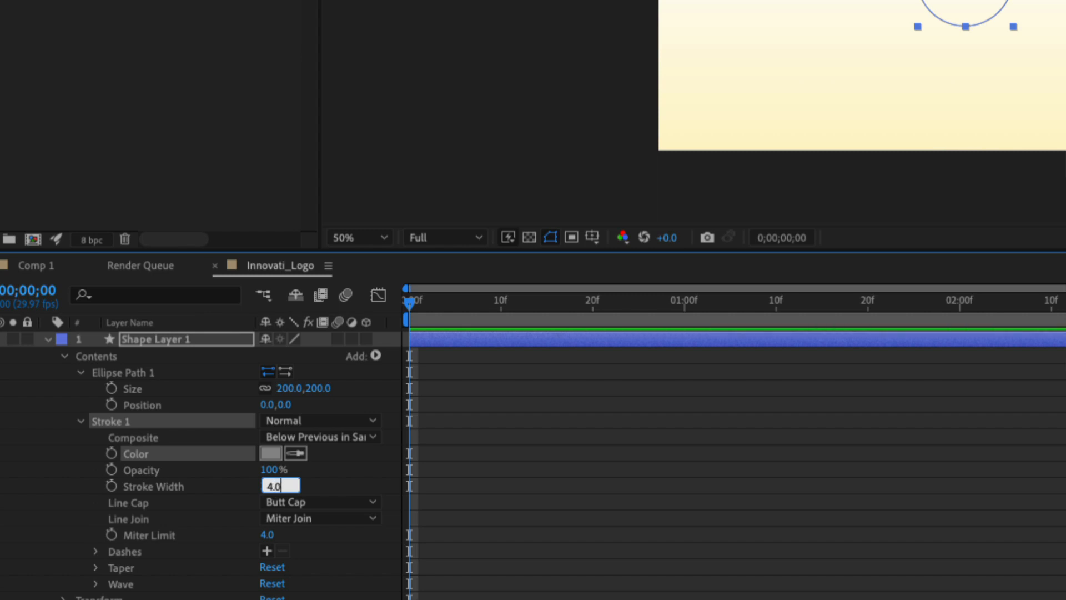
key(Return)
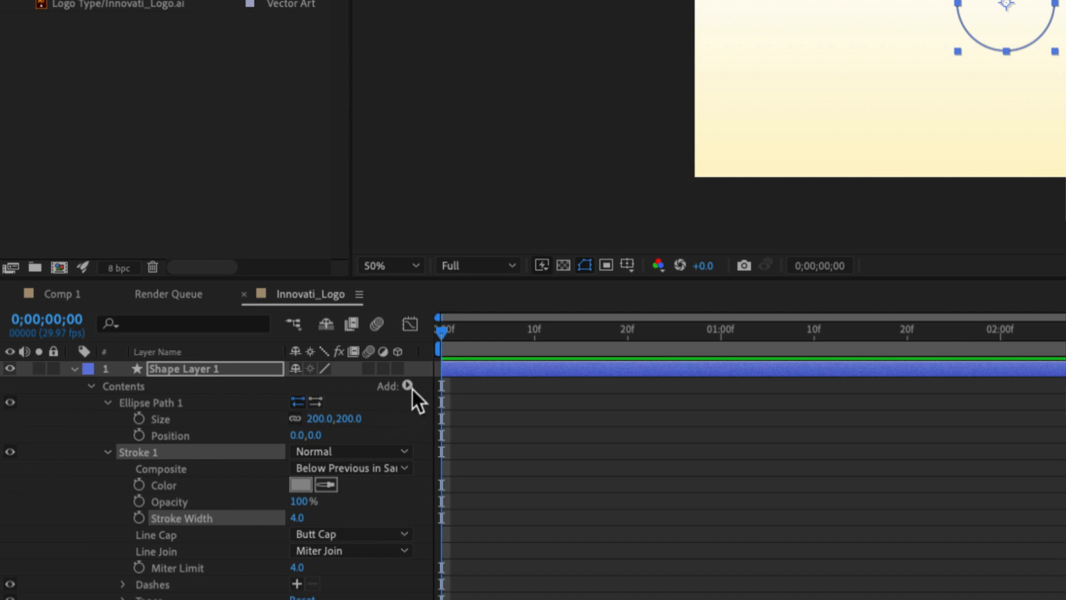
Add a Repeater to the shape layer's contents.
click(407, 384)
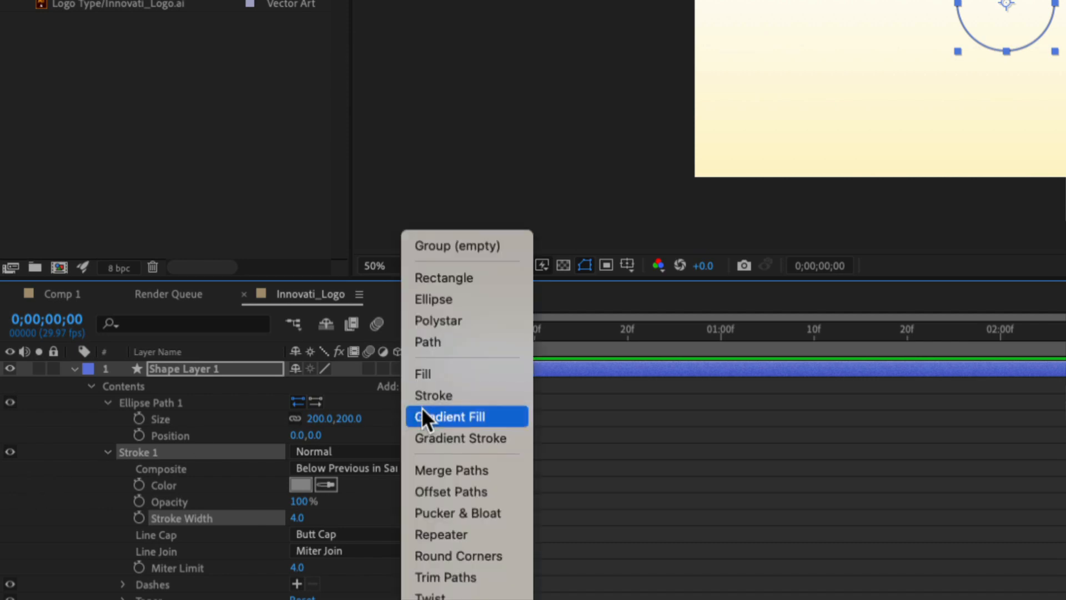
click(451, 533)
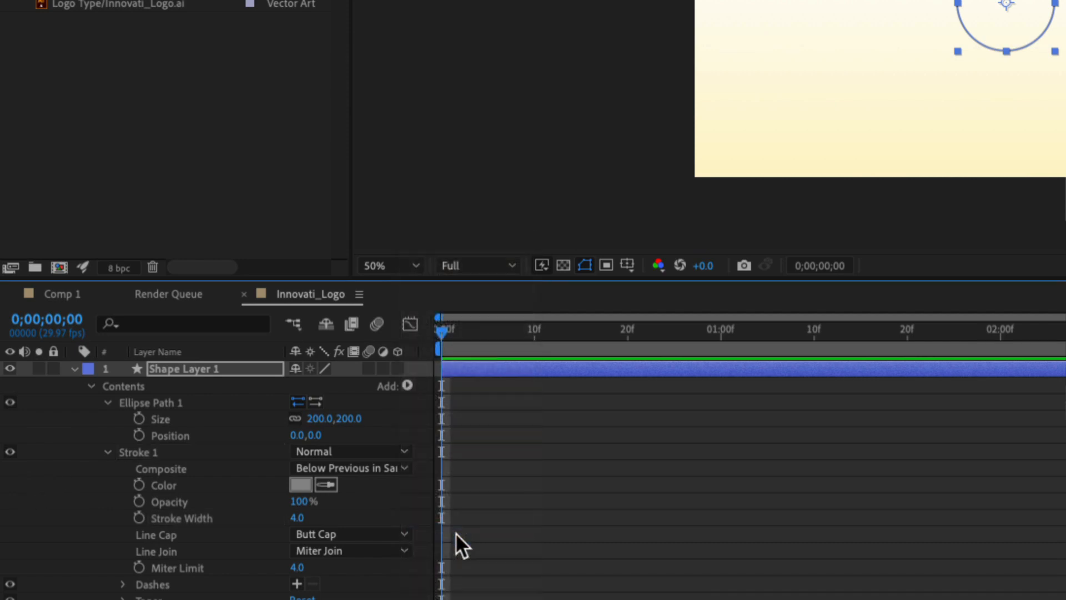
Expand the Repeater's properties and set its Copies to 6.
scroll(137, 529, down, 3)
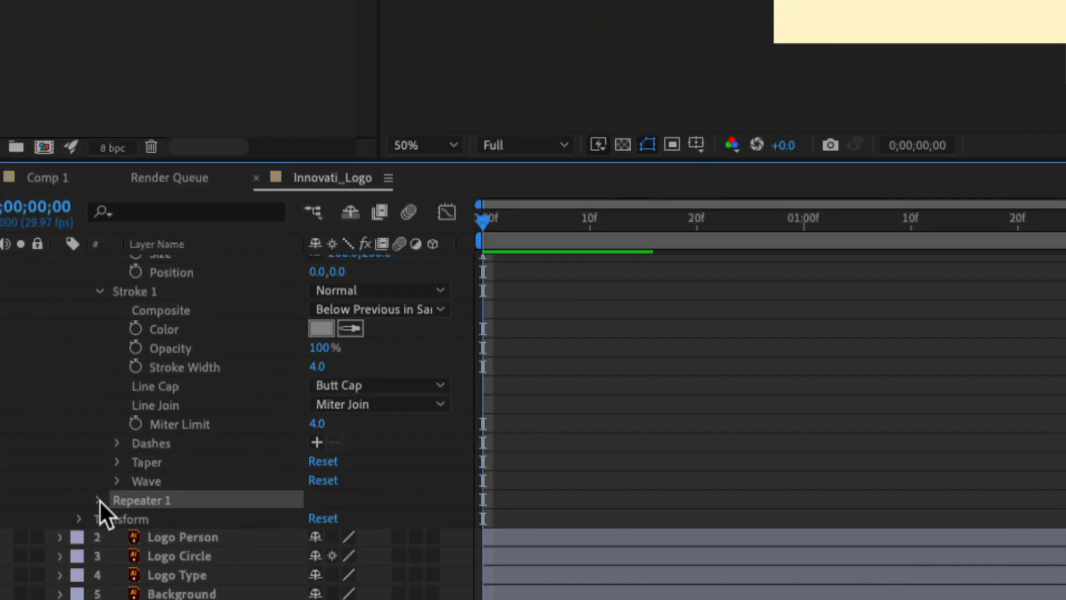
click(99, 501)
scroll(187, 494, down, 3)
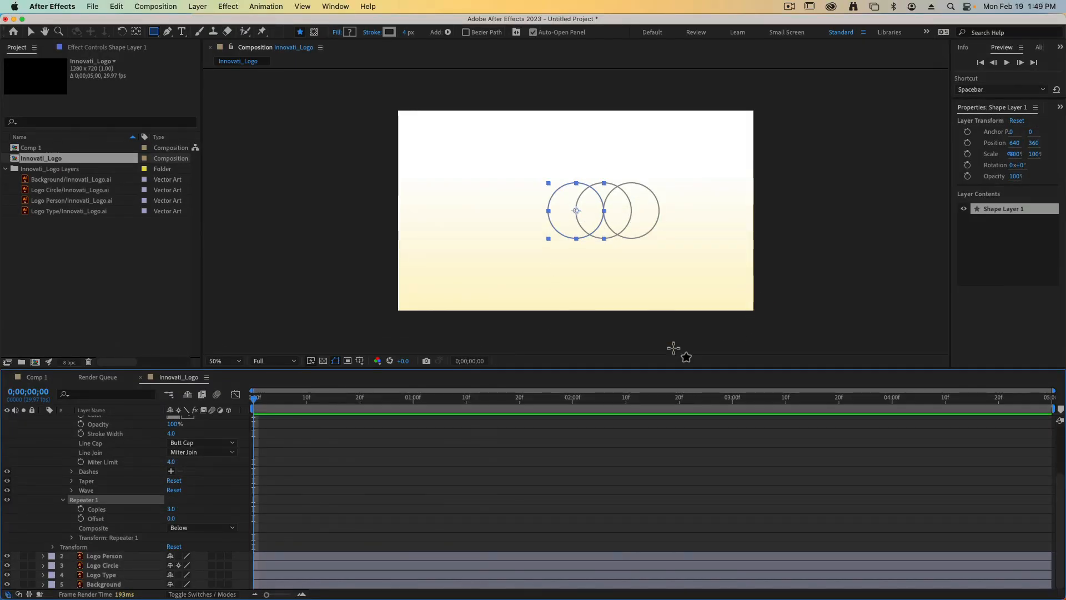
click(171, 509)
text(6)
key(Return)
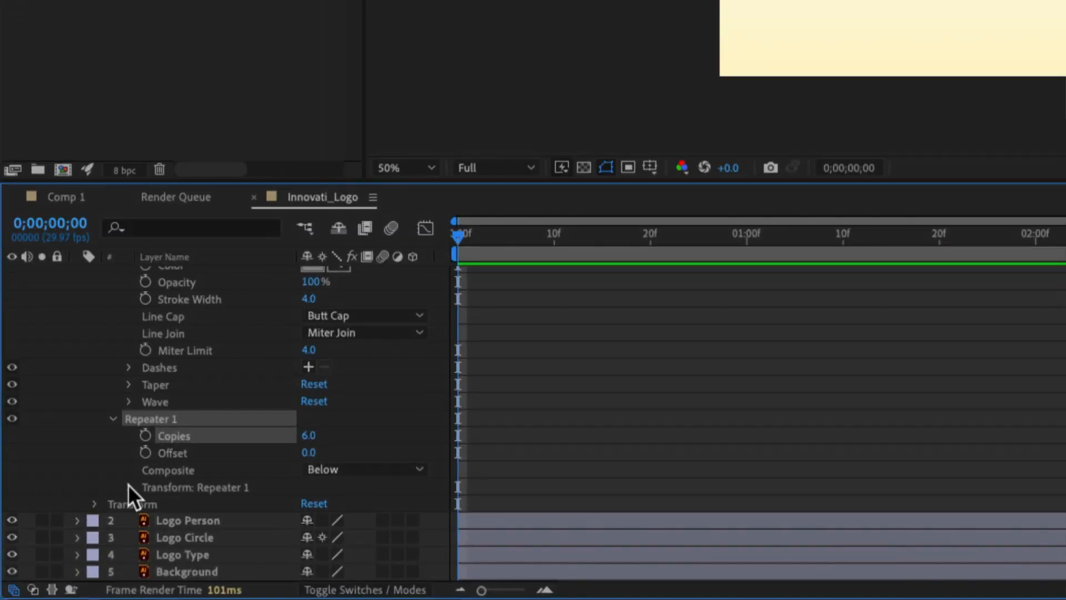
Expand the Repeater's transform properties and set its Position to 0, 0.
click(128, 487)
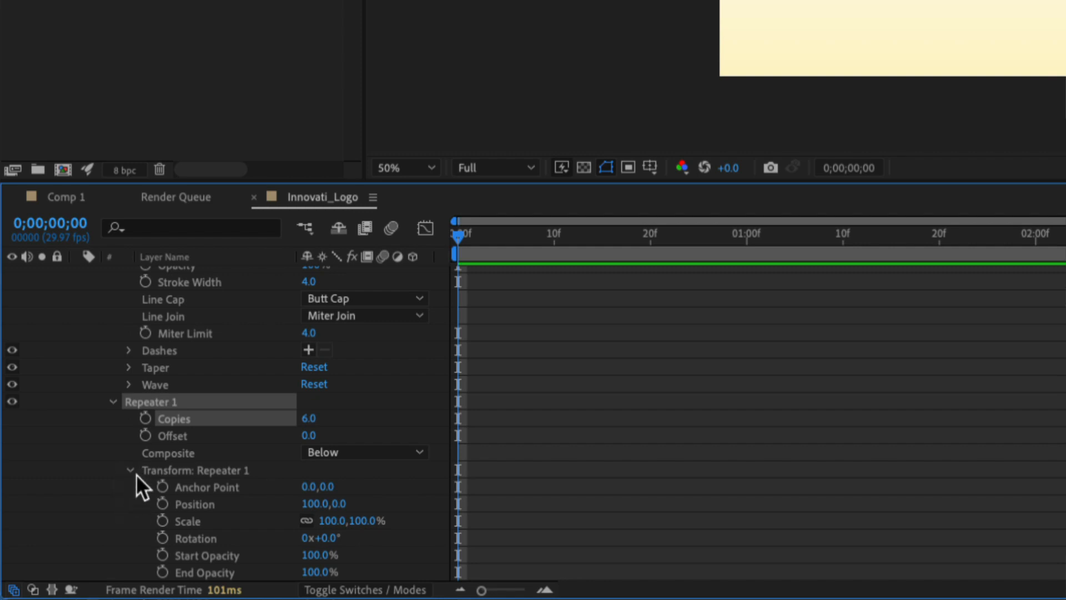
scroll(249, 480, down, 5)
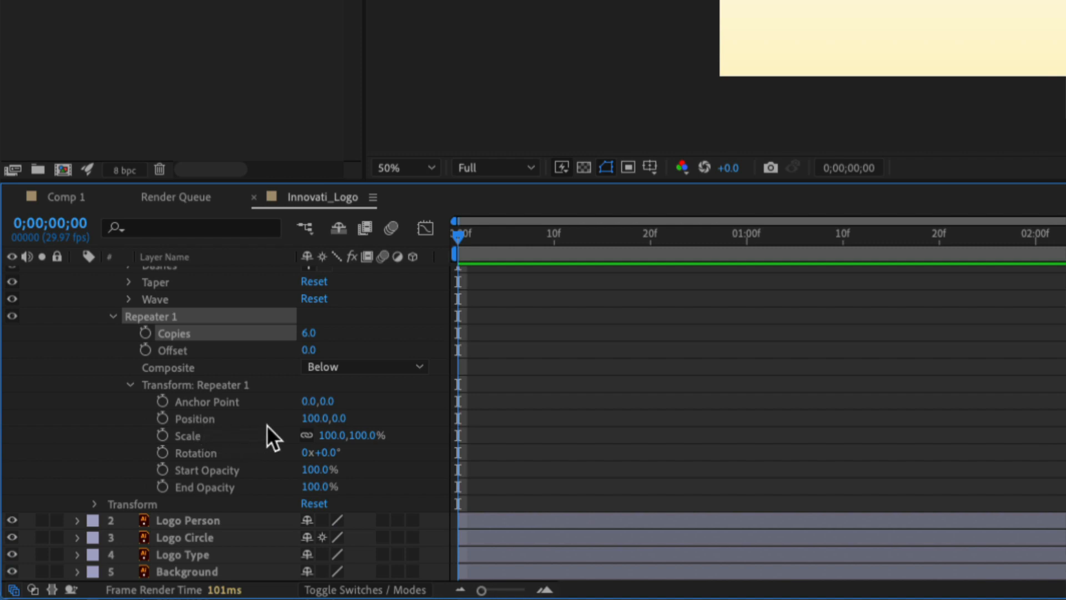
click(314, 418)
text(0)
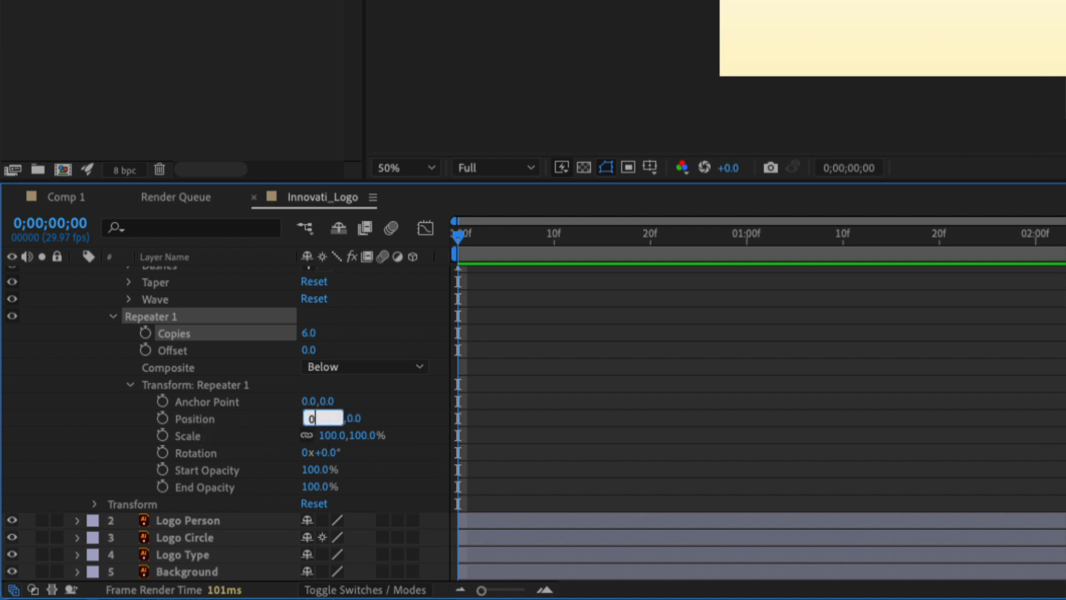
key(Tab)
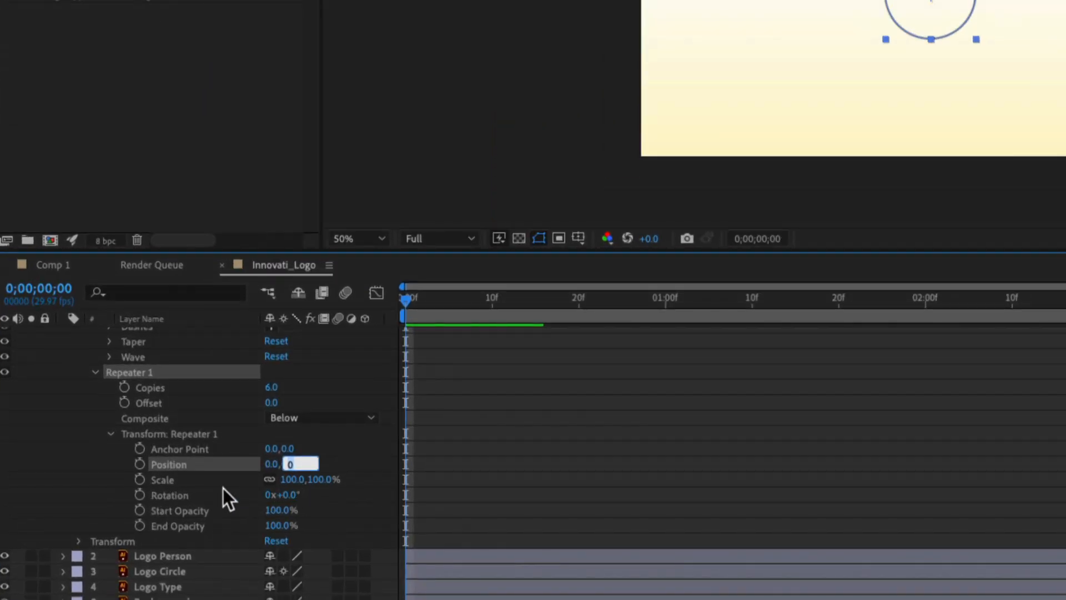
Set the Repeater's transform Scale to 80%.
click(287, 481)
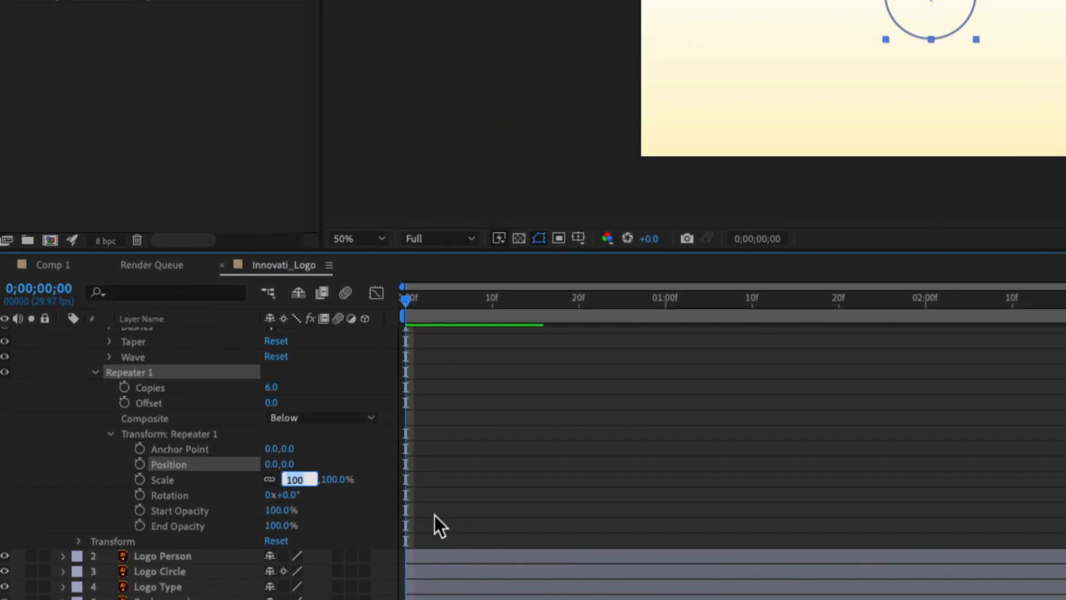
text(80)
key(Tab)
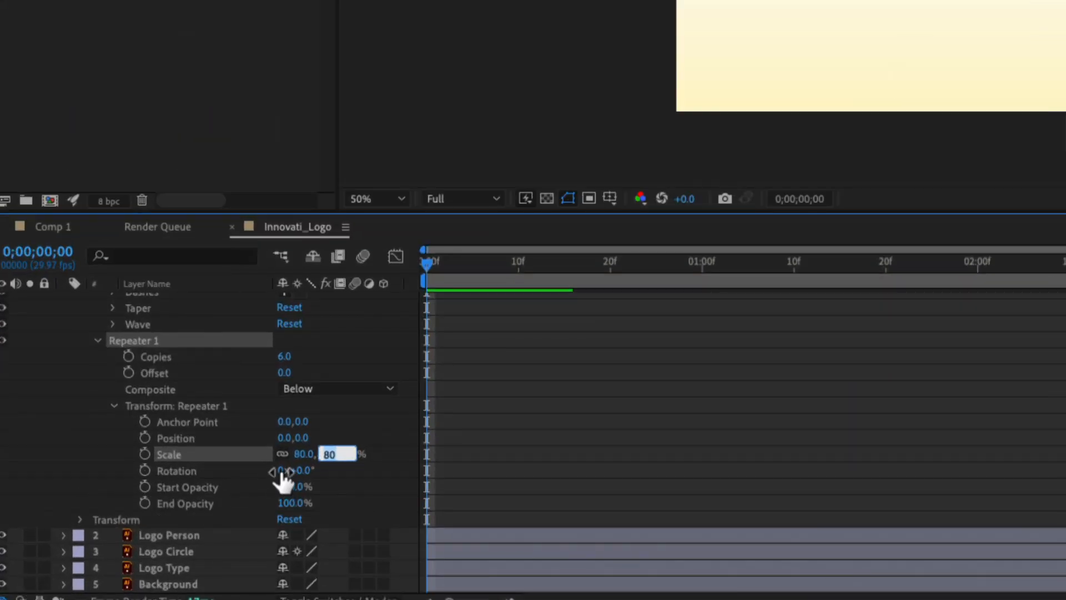
Set the Repeater's transform Rotation to 90 degrees.
click(281, 470)
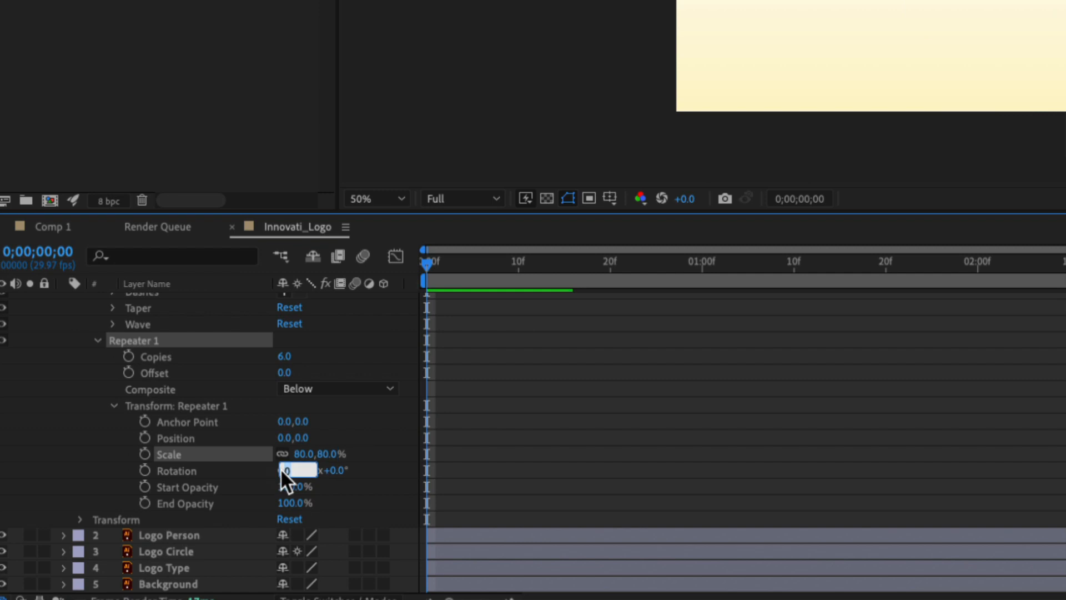
key(Return)
click(318, 468)
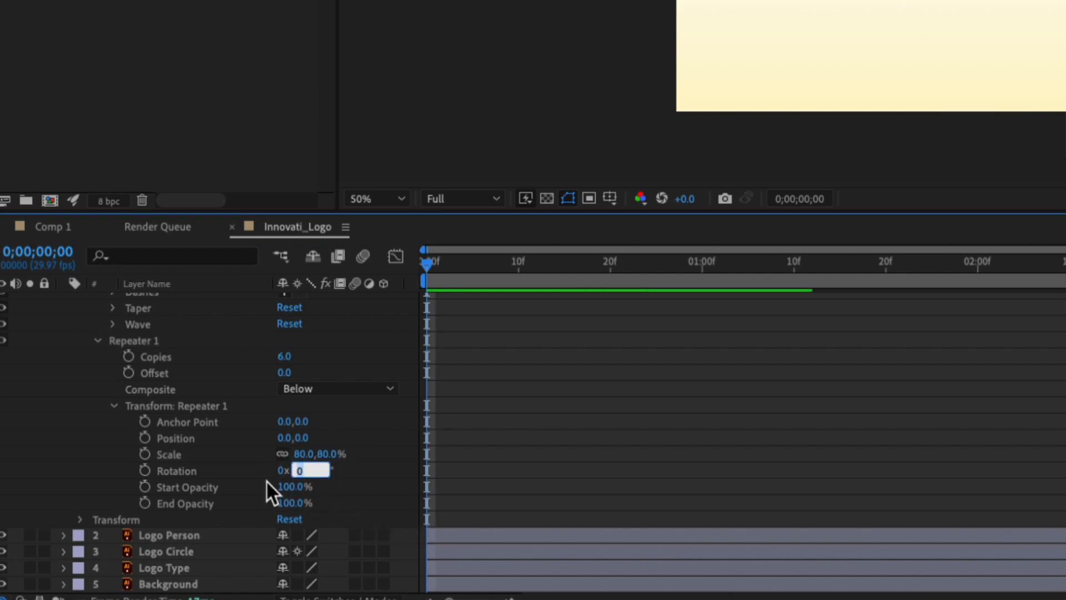
text(90)
key(Tab)
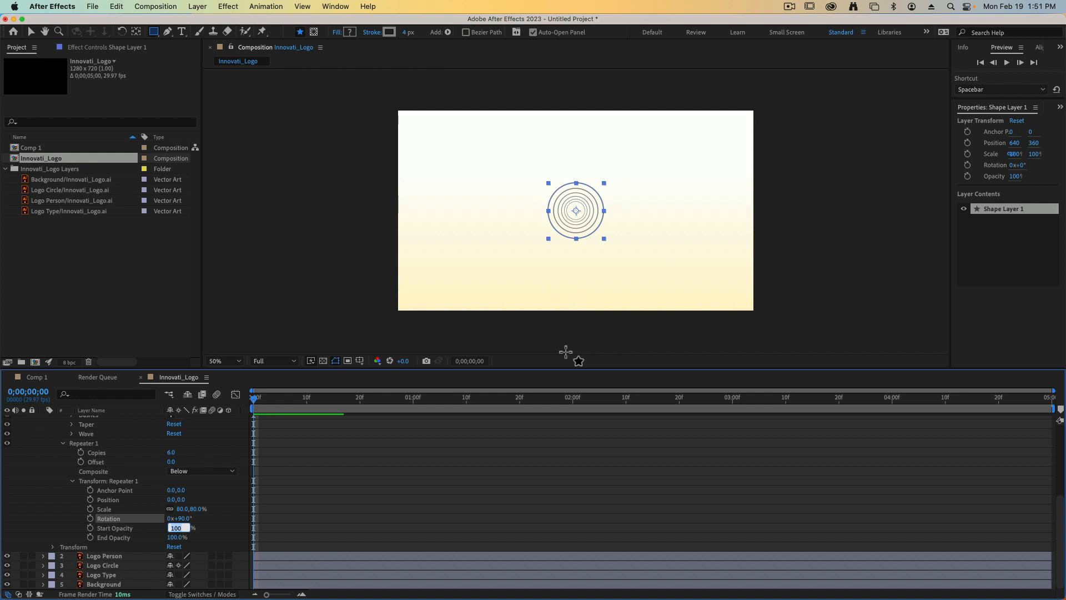
key(Return)
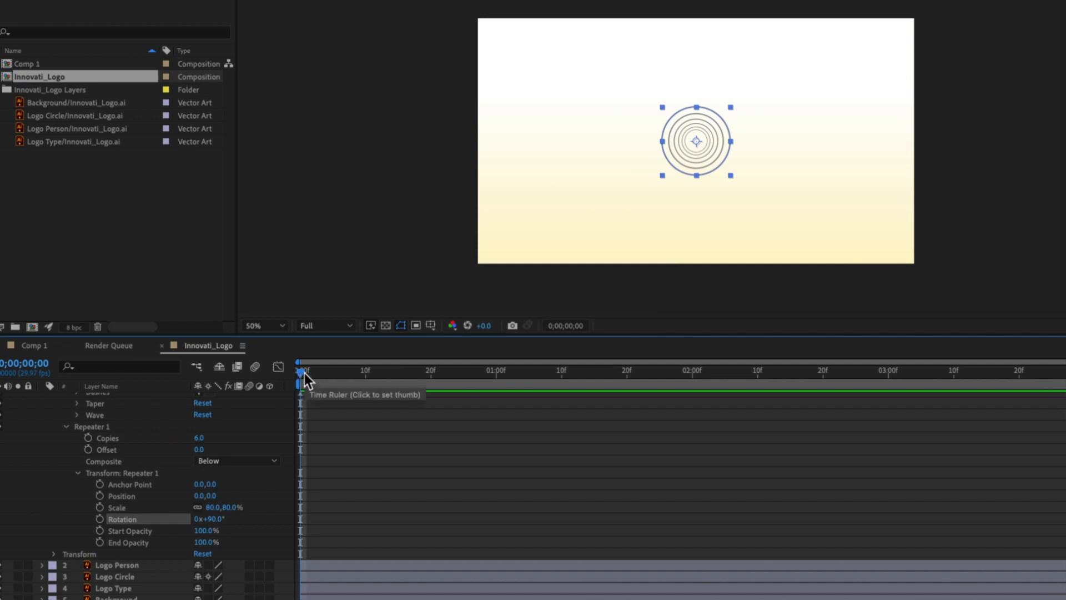
Add a Repeater Scale keyframe with the current value at 0;00;00;15 and a 100% keyframe at 0;00;00;25.
drag(303, 372, 400, 378)
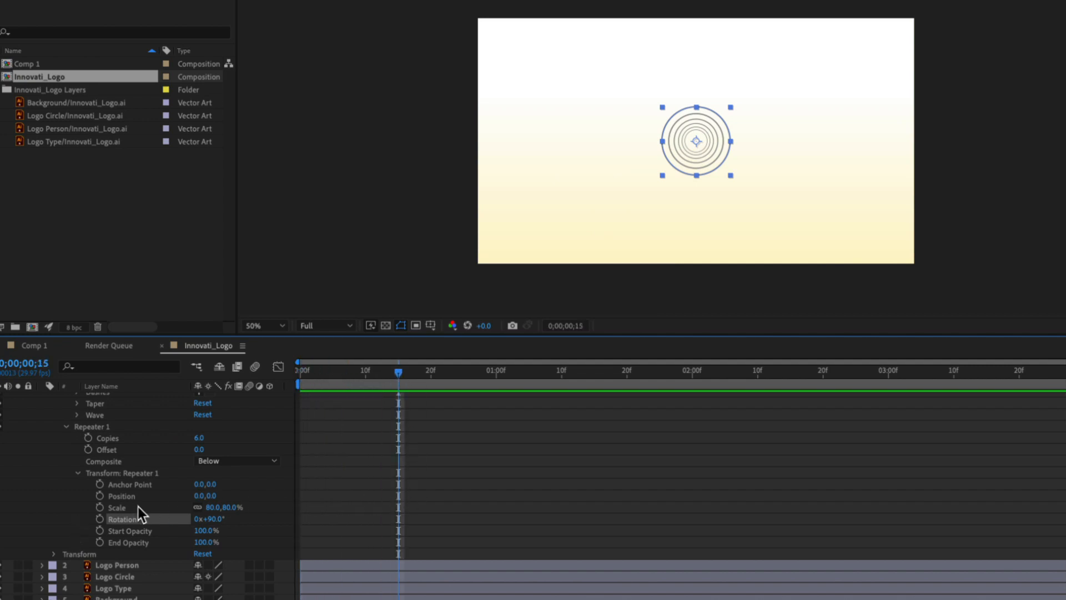
click(98, 507)
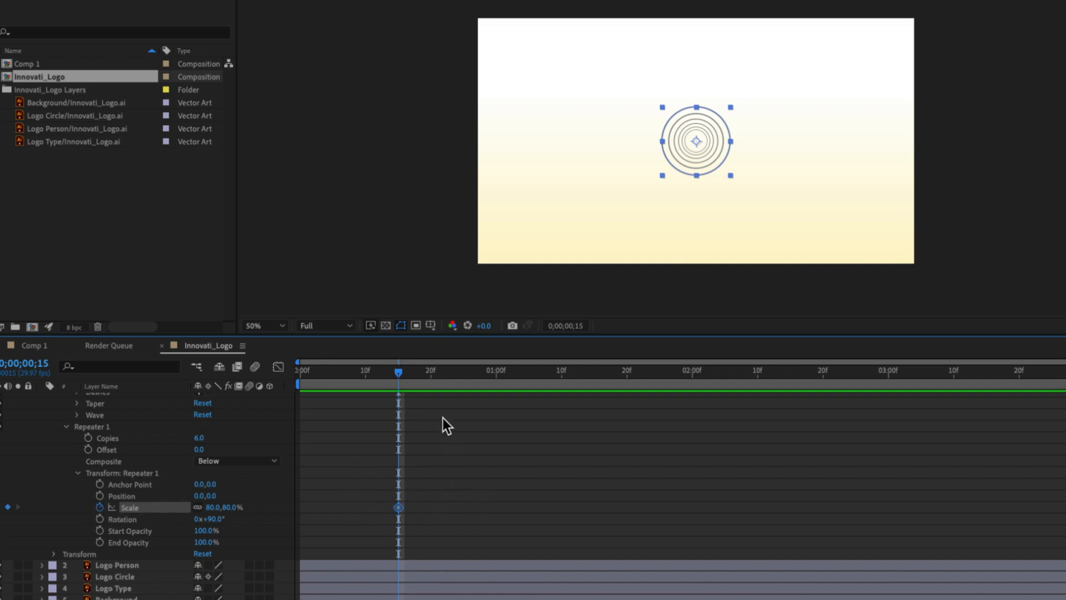
drag(398, 373, 464, 378)
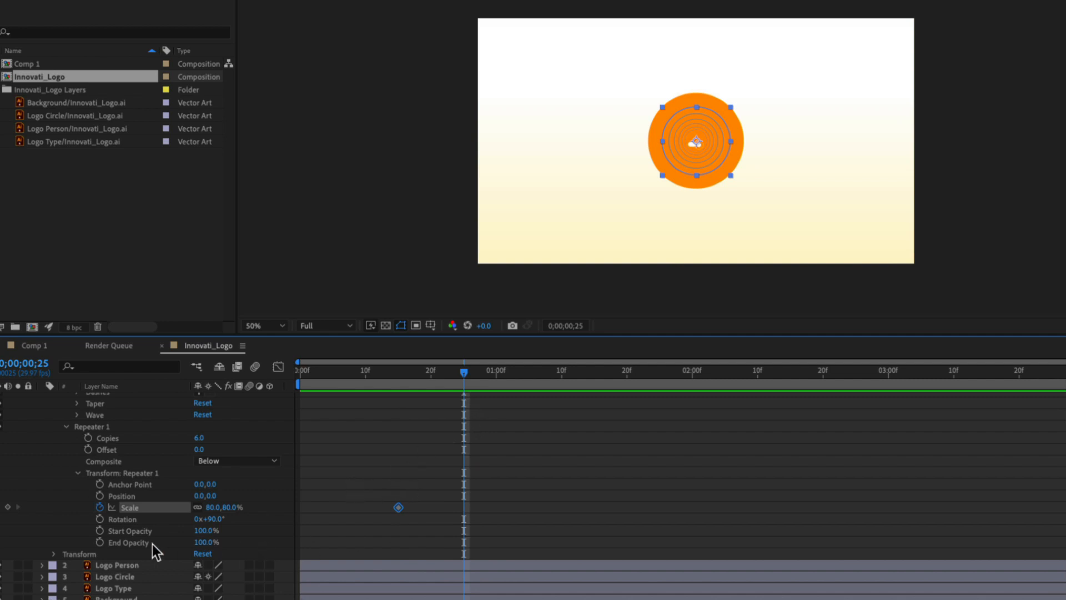
click(212, 507)
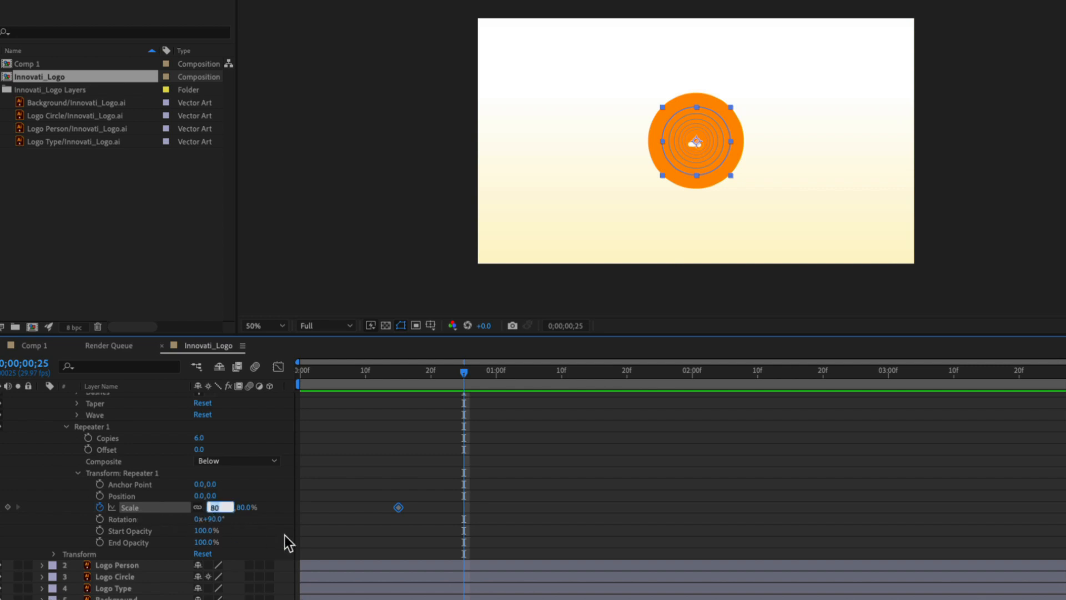
text(100)
key(Tab)
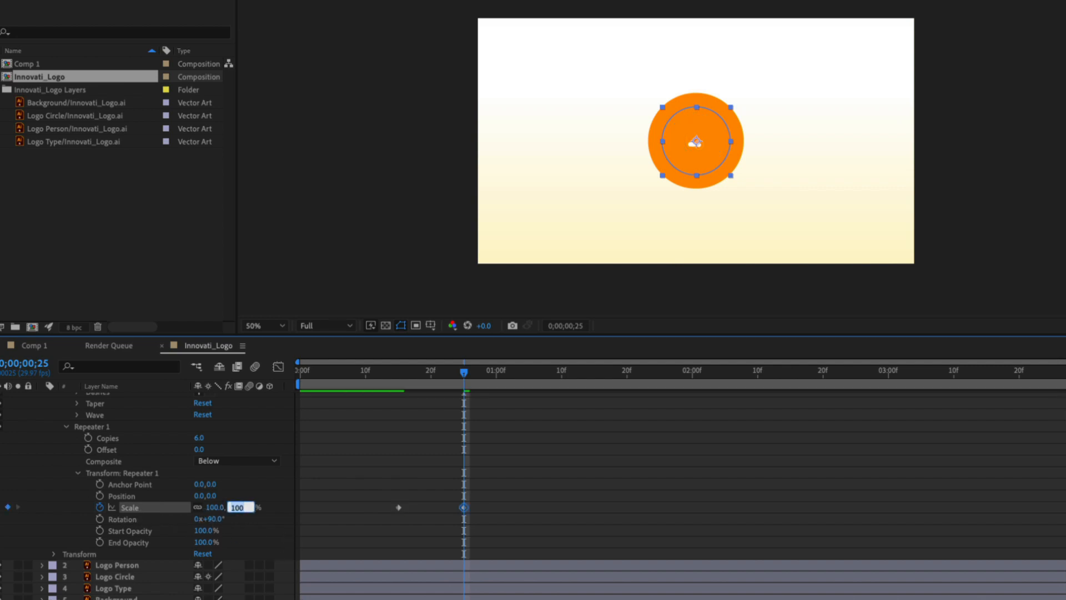
key(Return)
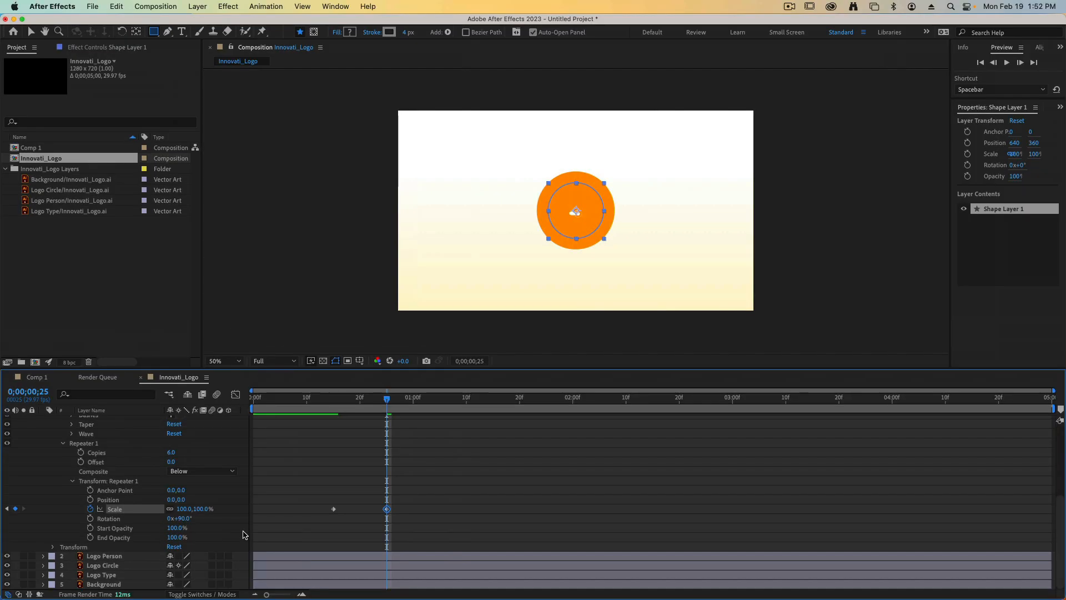
Apply easing to both Repeater Scale keyframes and preview the animation from near the start of the composition.
drag(455, 489, 307, 544)
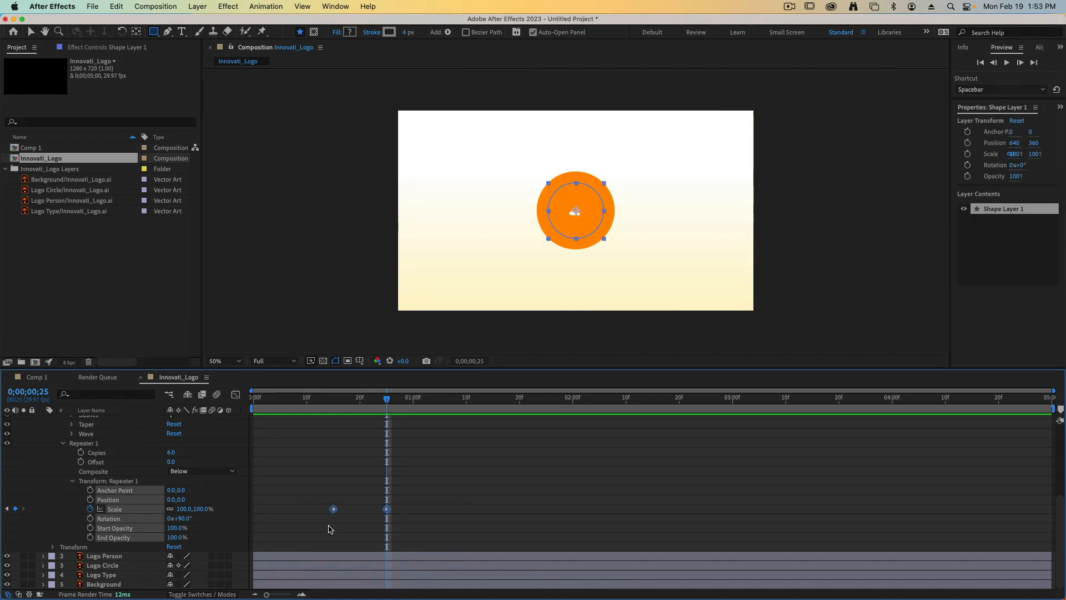
click(397, 497)
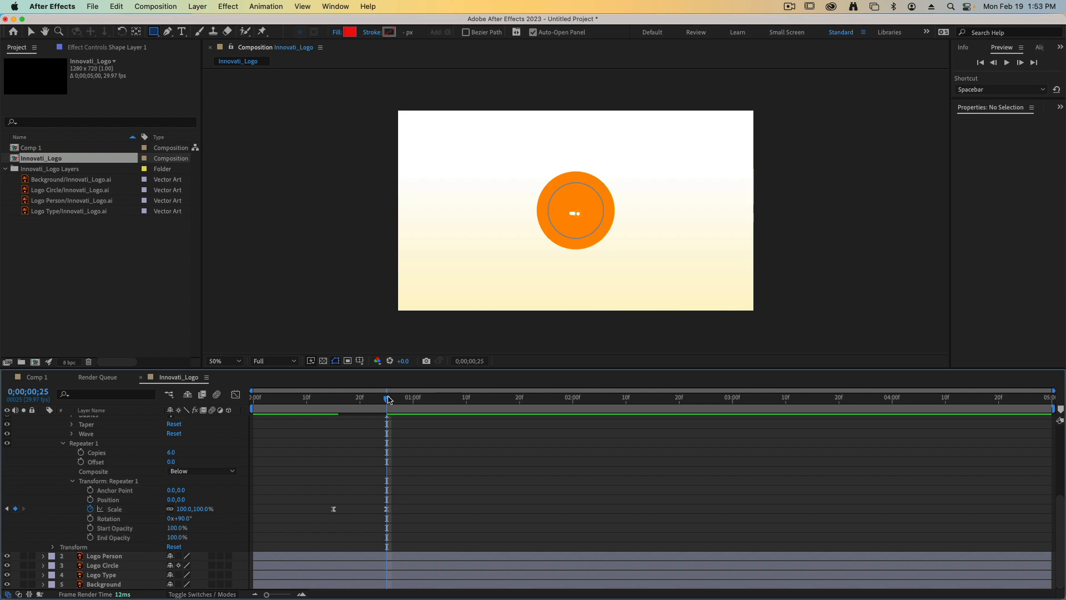
drag(389, 400, 258, 402)
key(space)
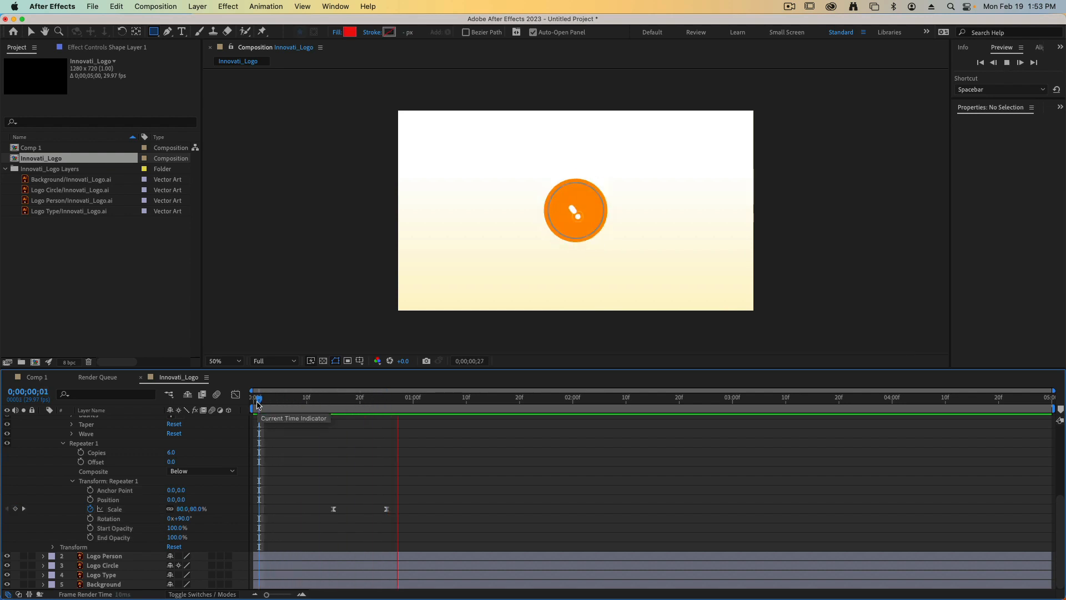
key(space)
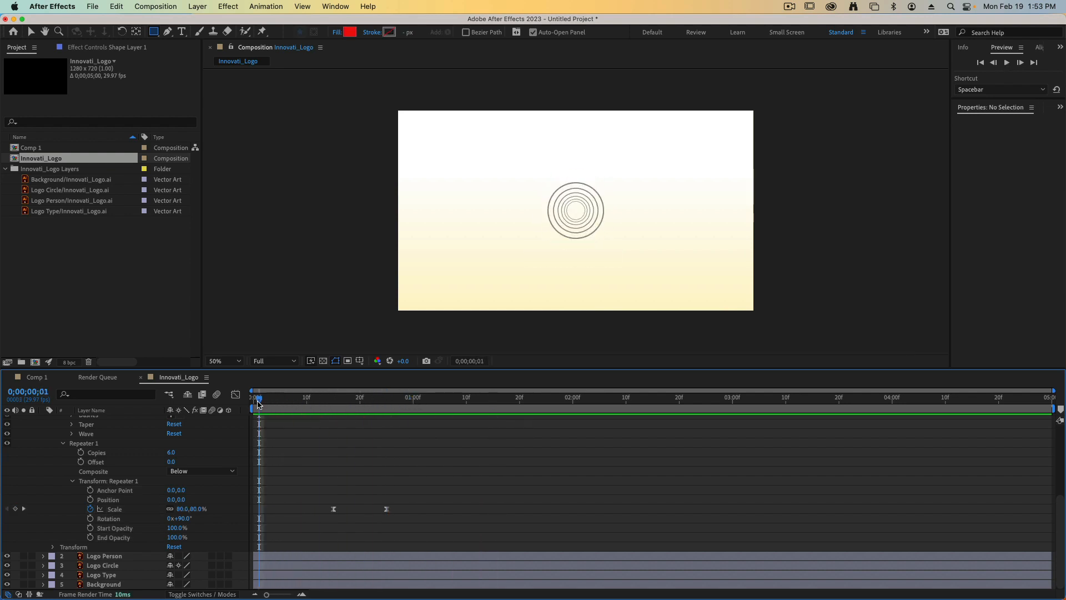
key(space)
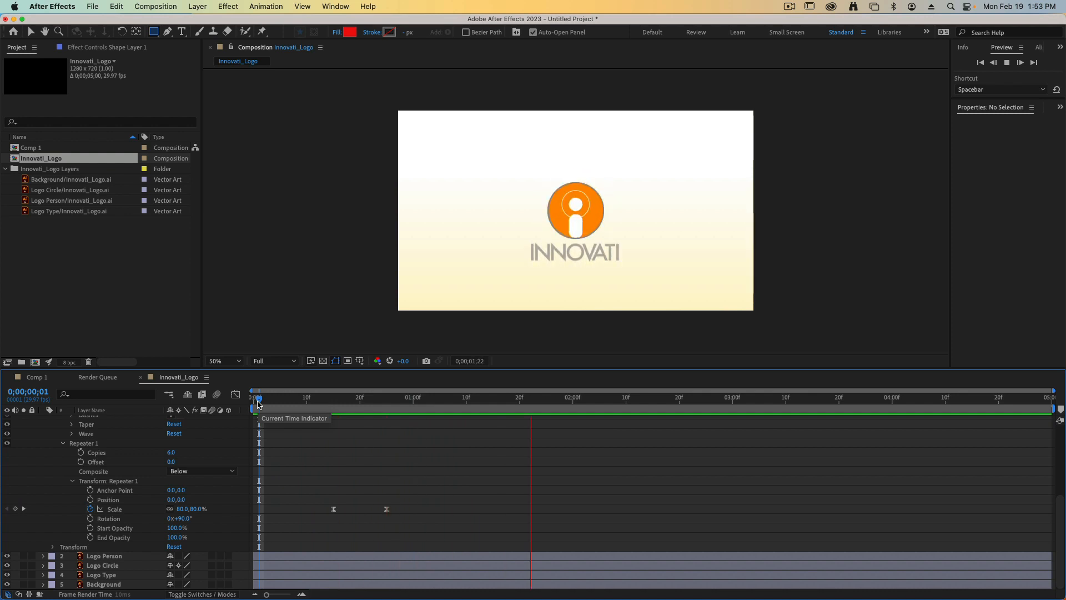
key(space)
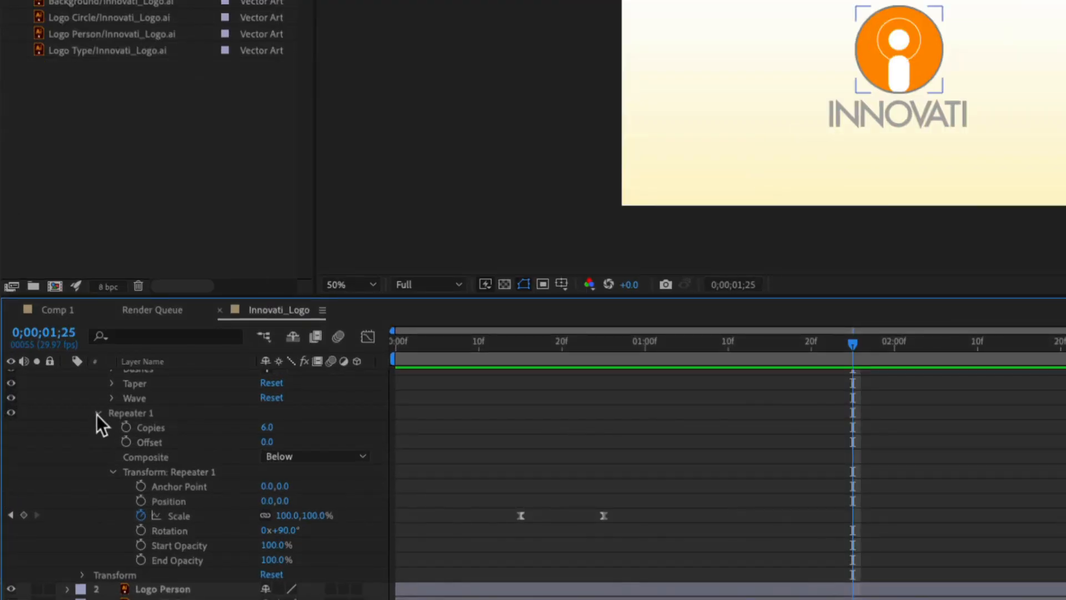
Collapse the Repeater and Stroke properties and add Trim Paths to the shape layer's contents.
click(97, 414)
click(99, 397)
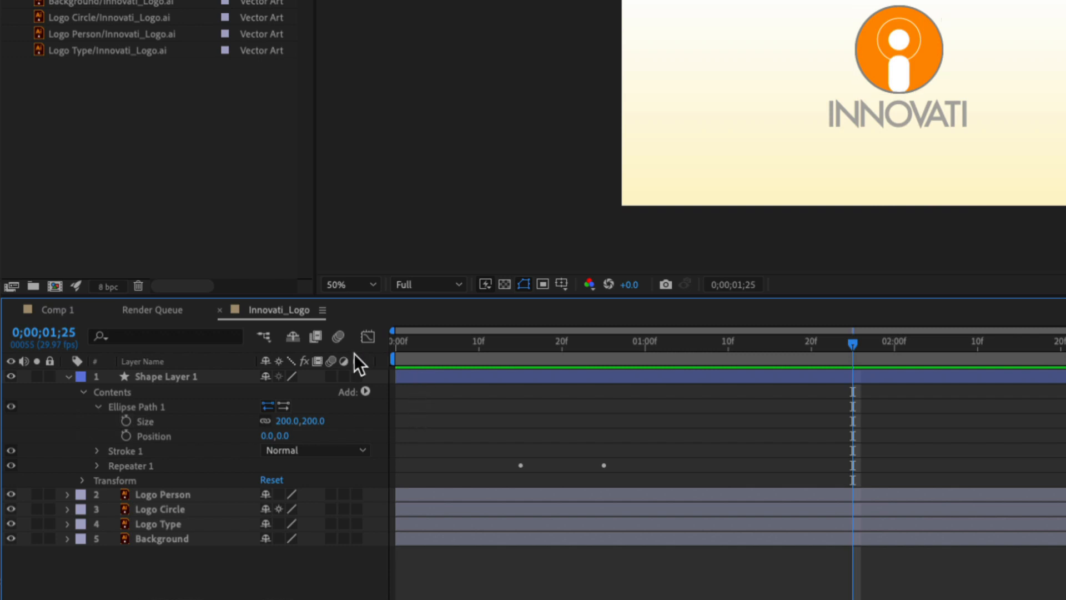
click(365, 391)
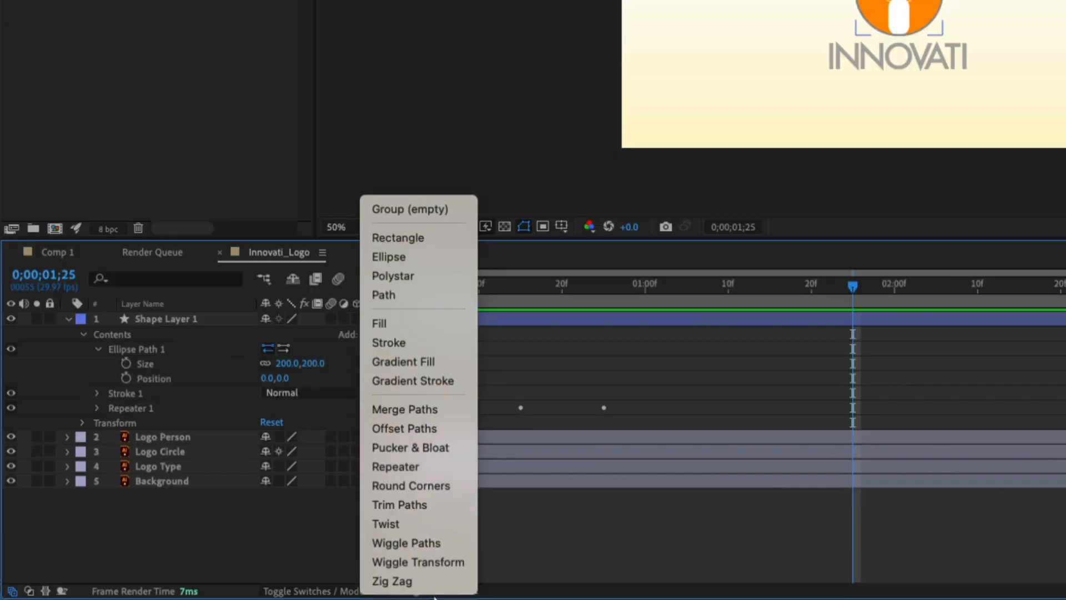
click(420, 504)
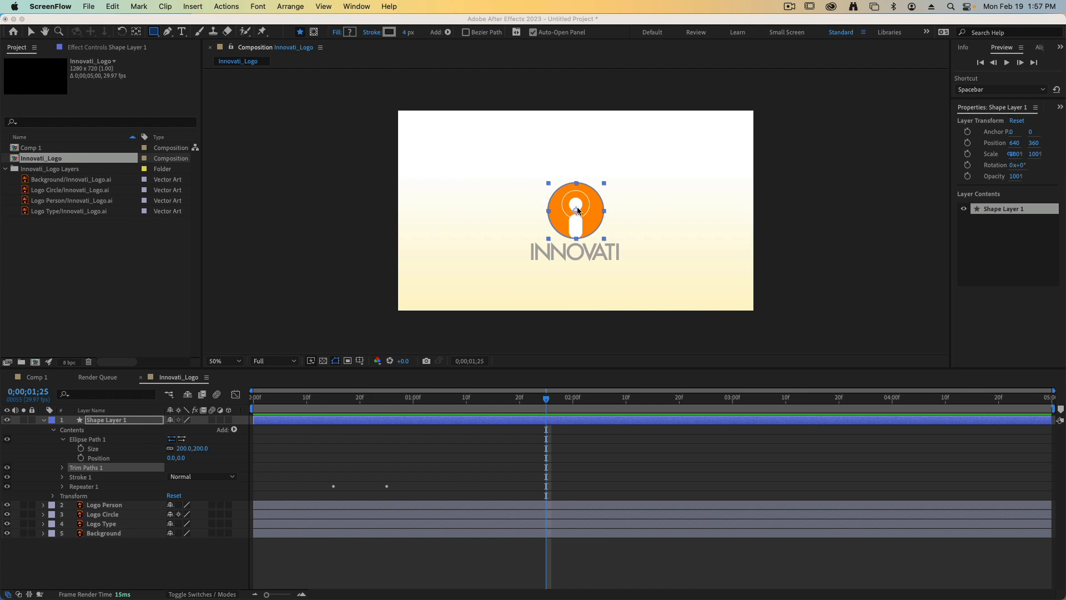
Expand the Trim Paths properties, set End to 0% at 0;00;00;05 and add a keyframe for it there.
scroll(582, 223, down, 1)
scroll(581, 223, up, 3)
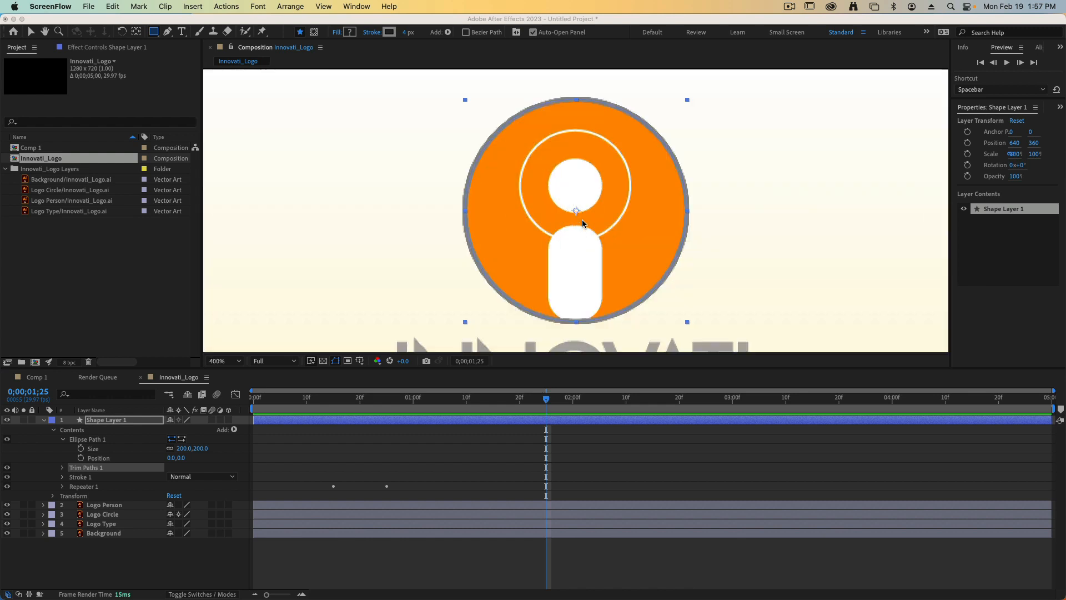
scroll(582, 219, down, 1)
scroll(581, 219, up, 1)
click(71, 468)
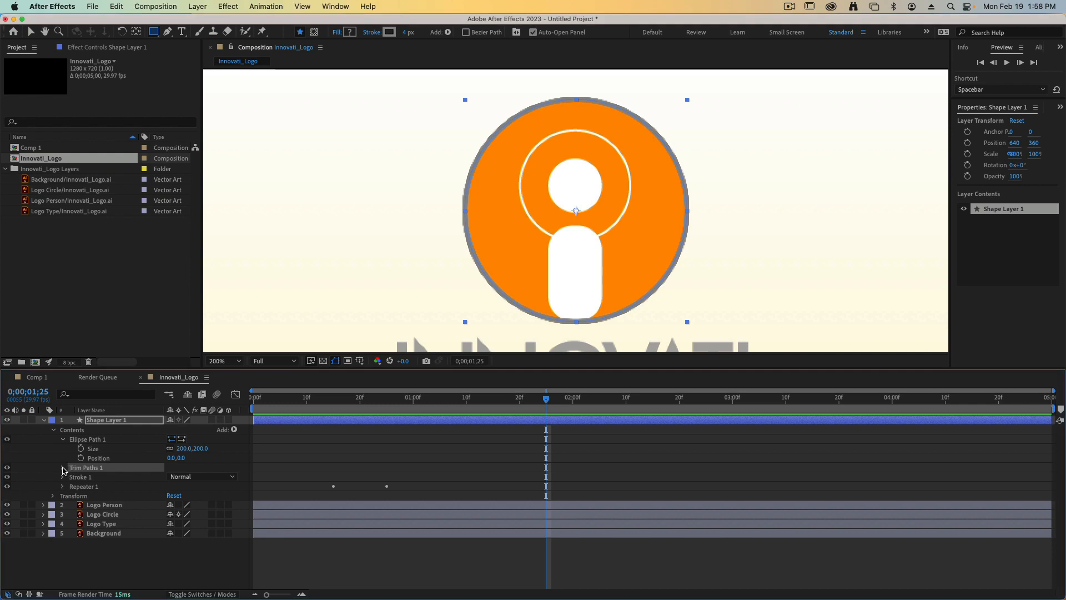
click(62, 467)
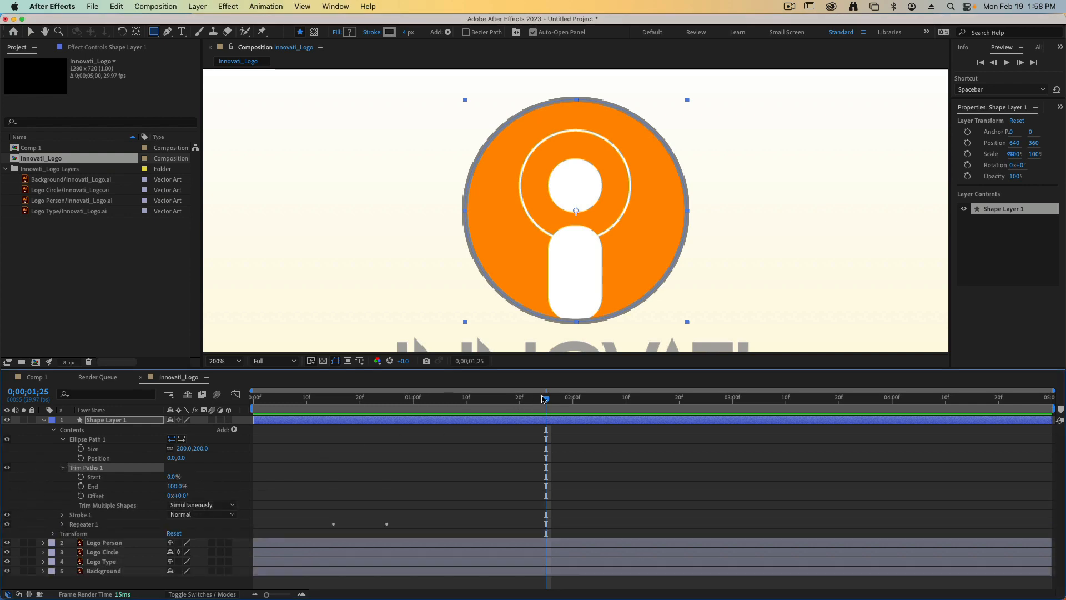
drag(546, 402, 278, 405)
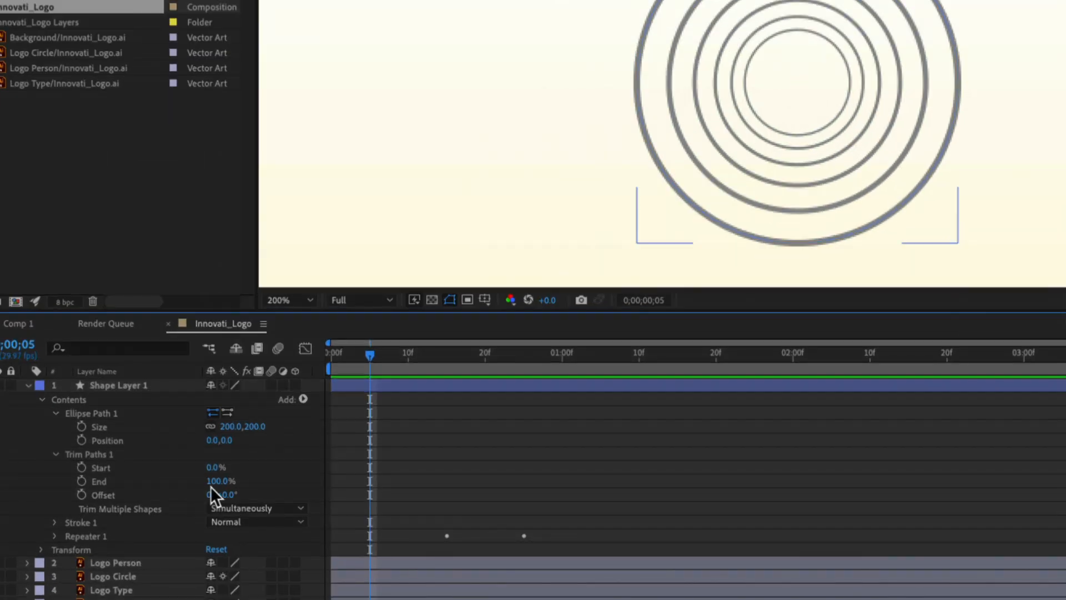
click(216, 482)
text(0)
key(Return)
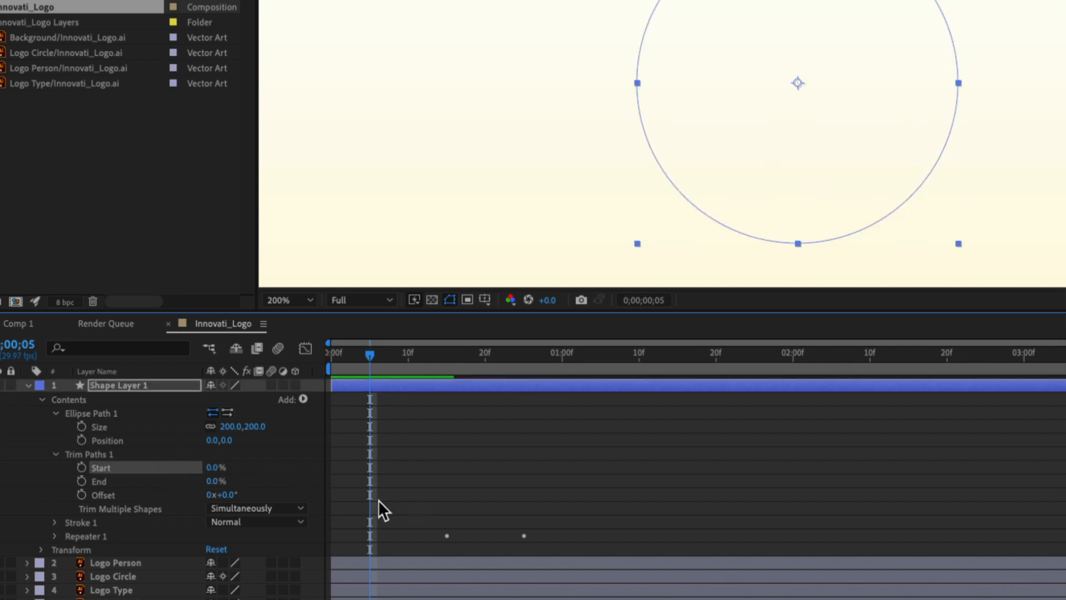
click(78, 481)
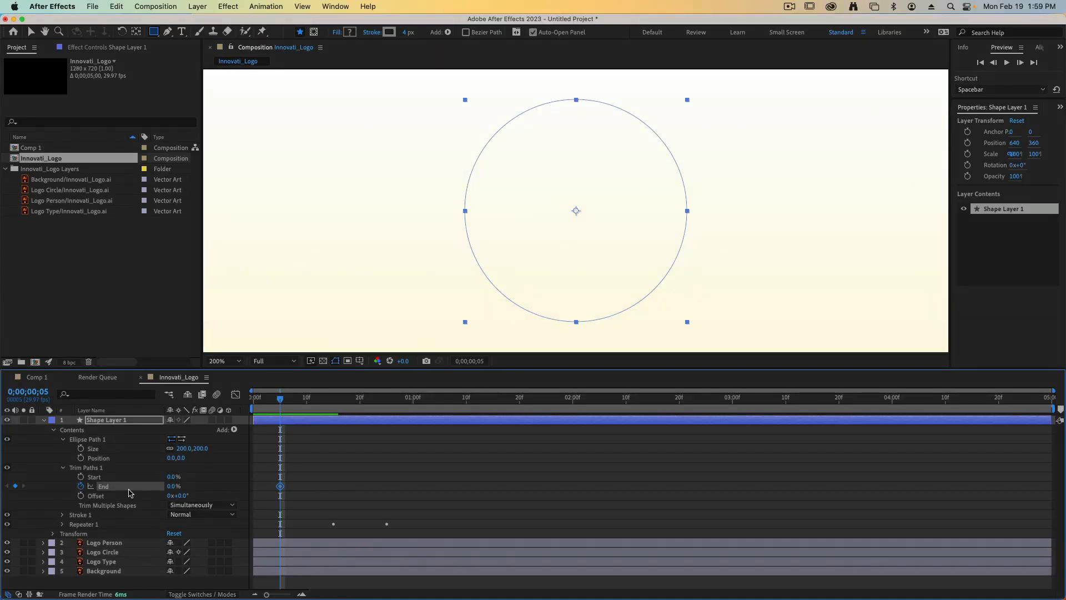
Set the Trim Paths End to 100% at 0;00;00;20 and preview the animation from the start of the composition.
drag(281, 399, 365, 411)
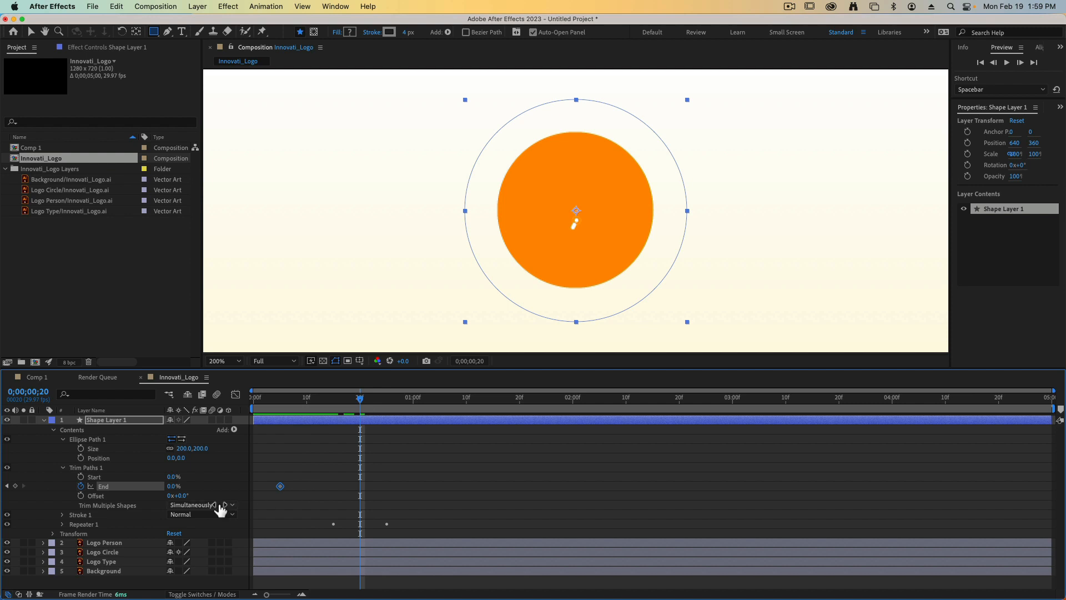
drag(175, 491, 277, 486)
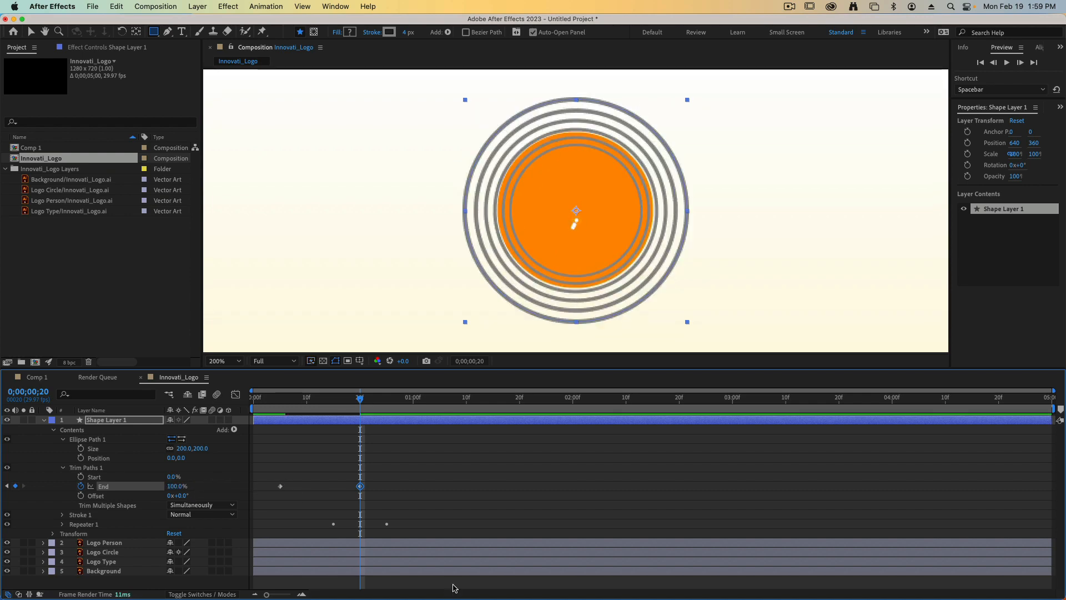
drag(364, 406, 244, 406)
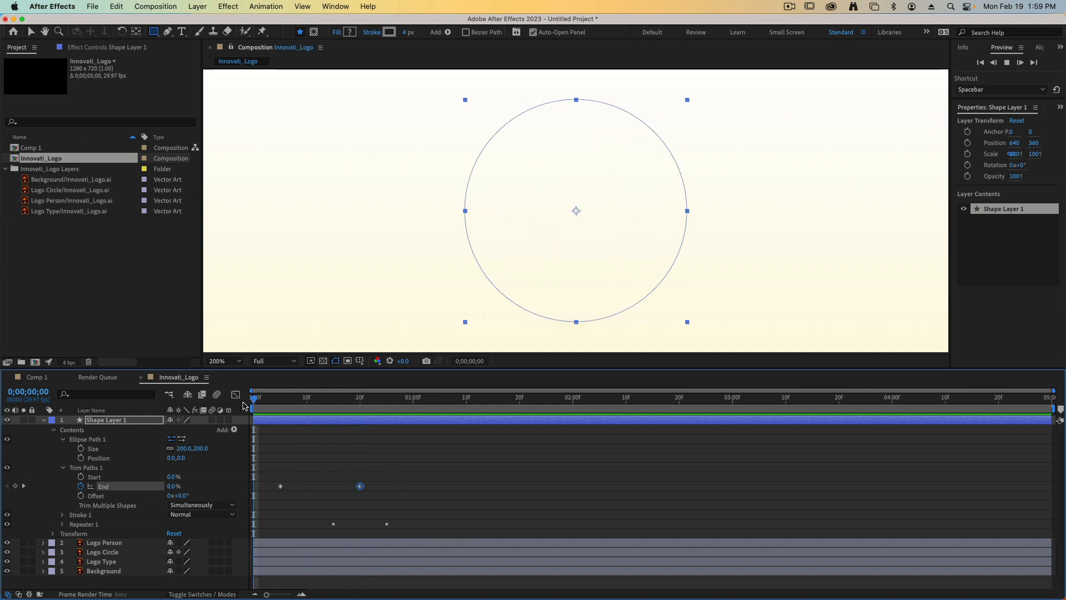
key(space)
key(space)
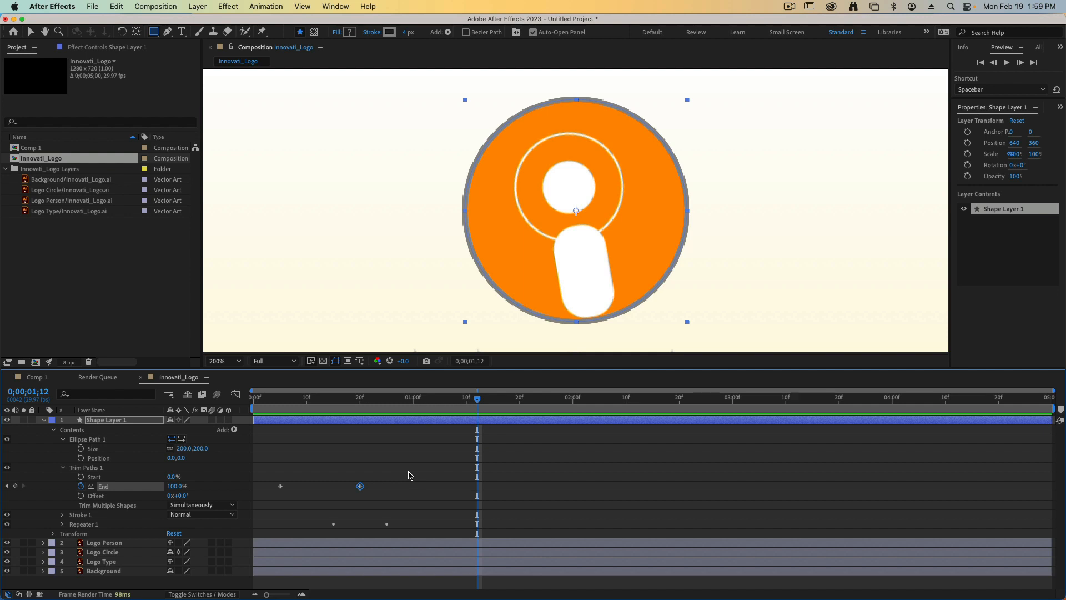
Apply Easy Ease to both Trim Paths End keyframes and preview the whole frame from the start.
drag(410, 475, 268, 491)
key(F9)
scroll(538, 280, up, 2)
scroll(528, 273, down, 6)
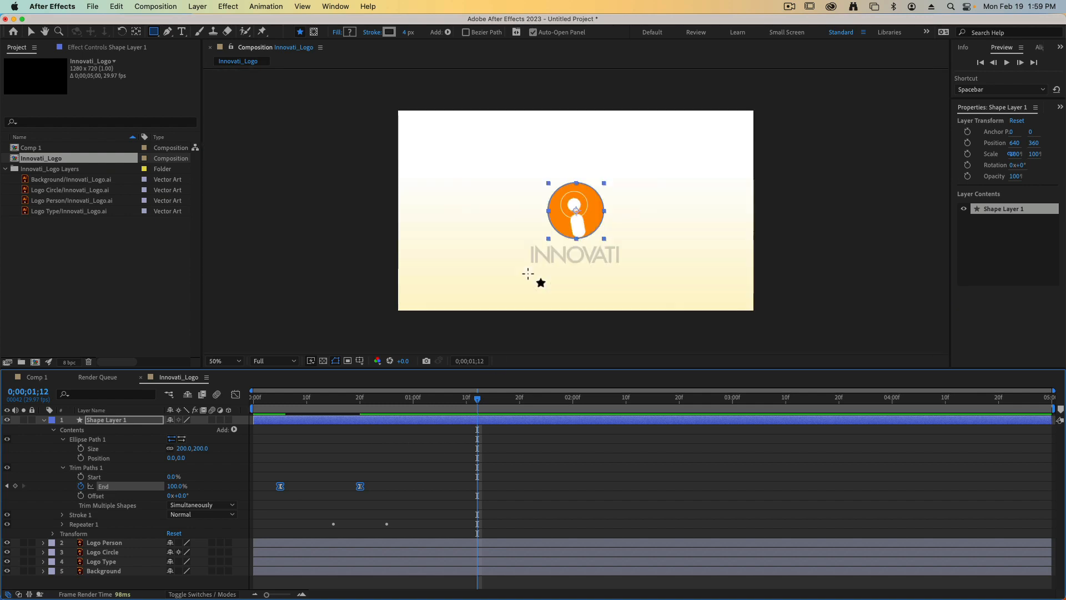
drag(429, 396, 254, 395)
key(space)
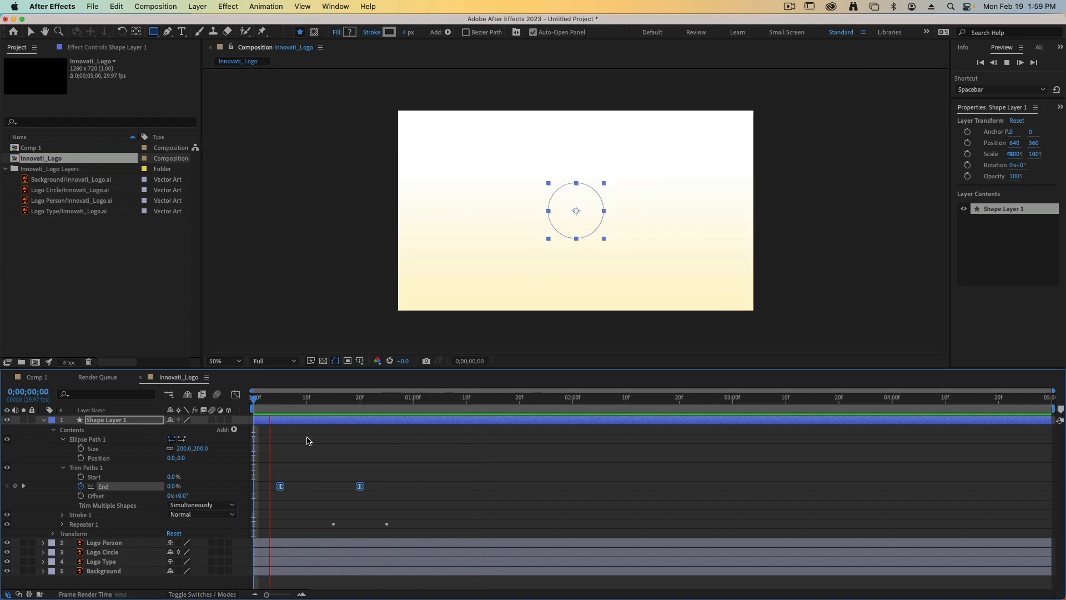
key(space)
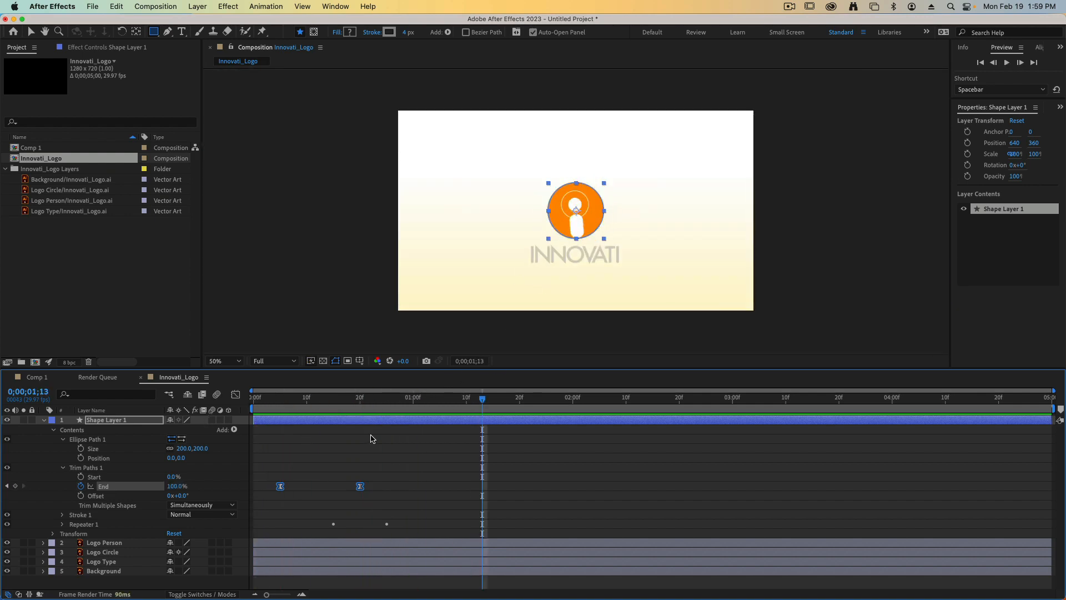
Trim the shape layer's out point to 0;00;00;25, at the last Repeater keyframe.
key(super+shift+2)
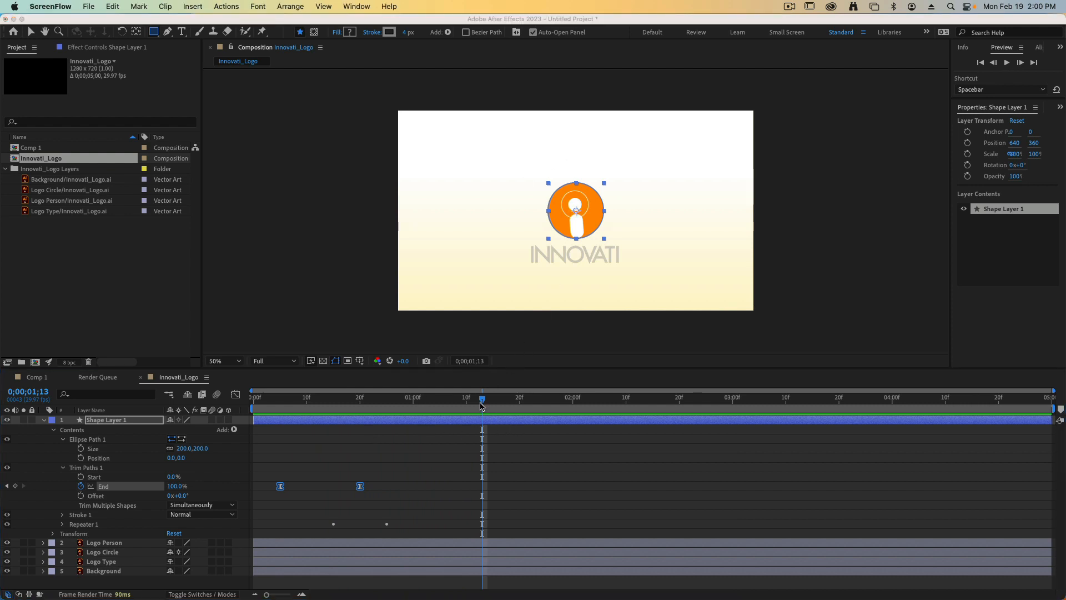
click(369, 408)
drag(439, 397, 403, 401)
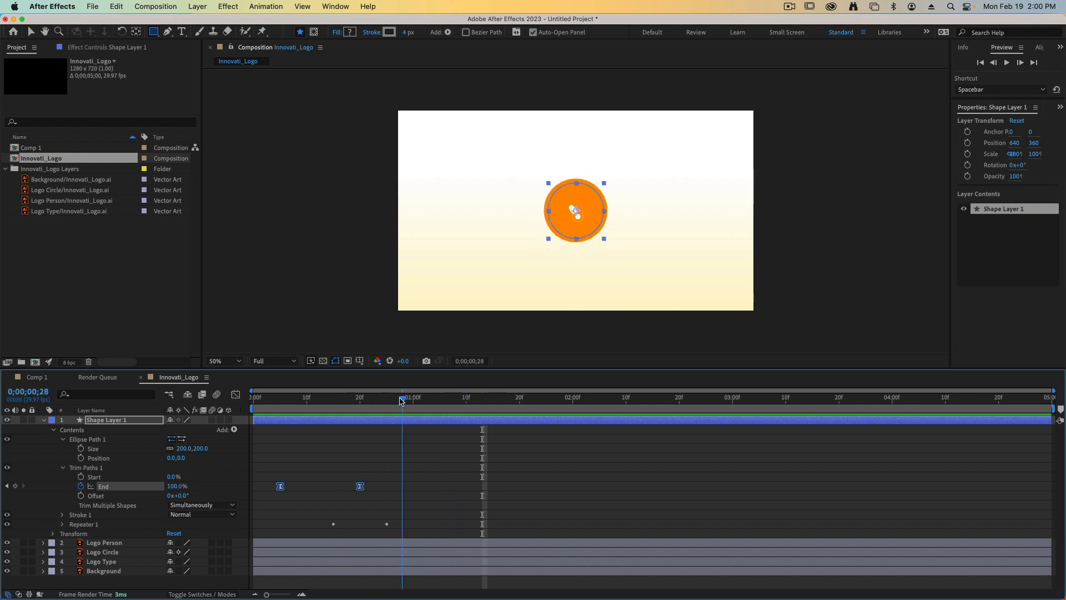
drag(402, 401, 387, 402)
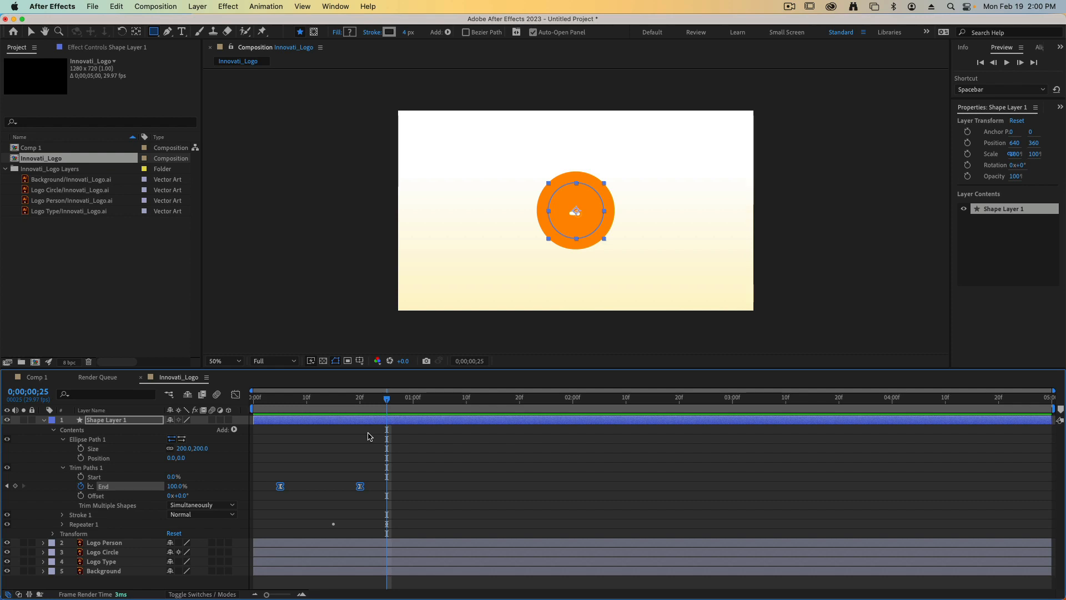
key(alt+bracketright)
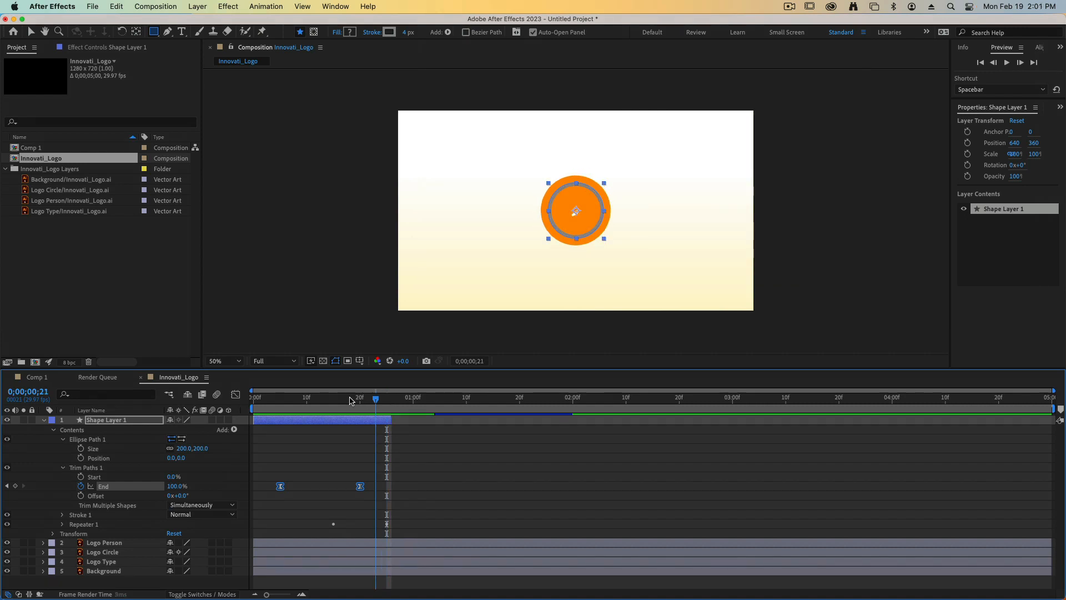
Deselect all layers with the Selection tool and preview the logo animation from 0;00;00;00.
key(Home)
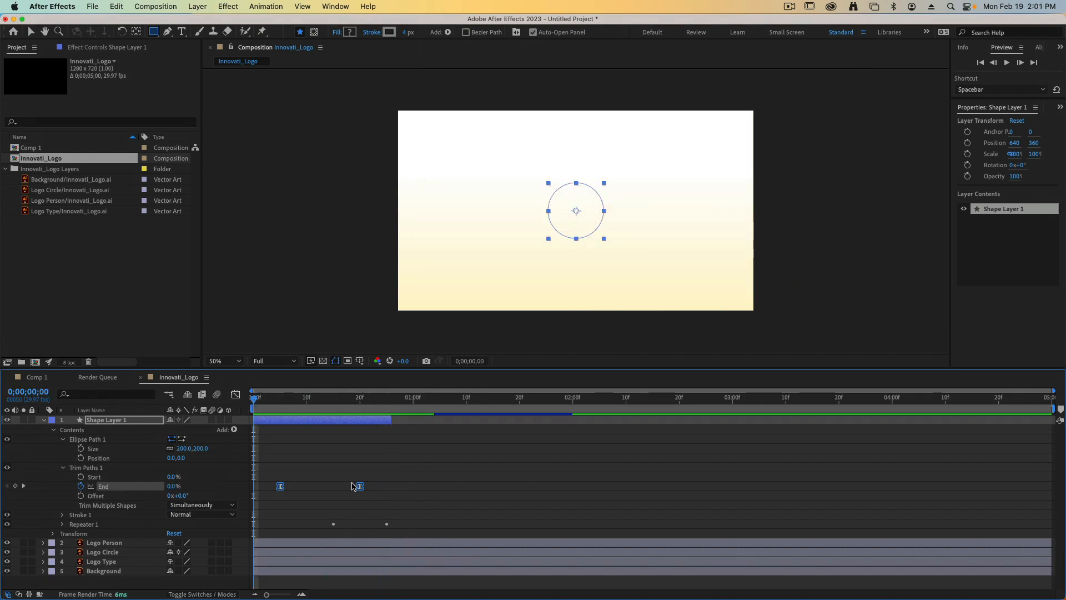
key(v)
click(271, 290)
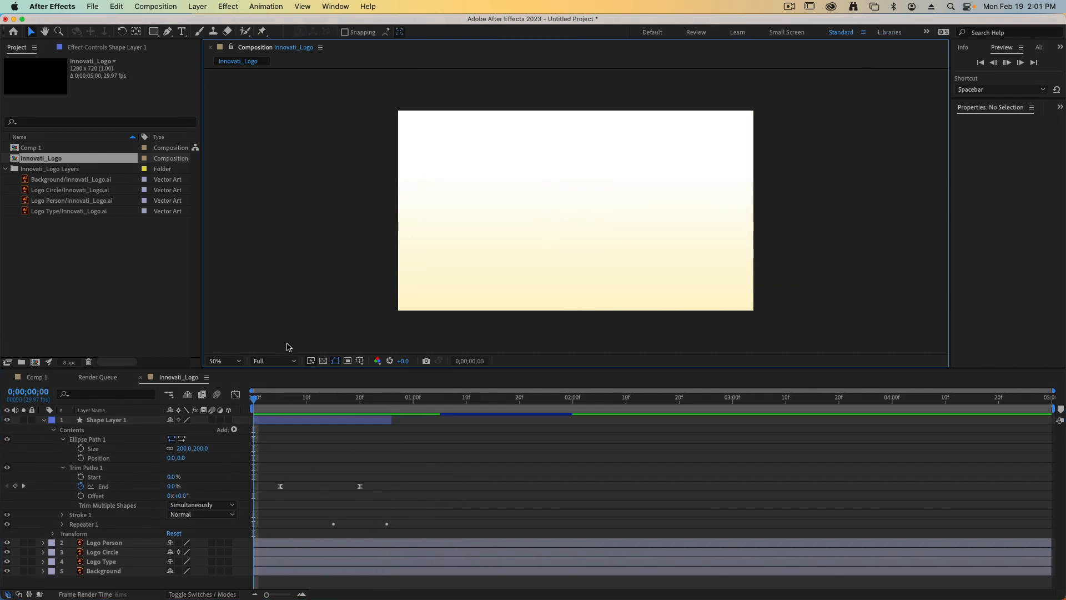
key(space)
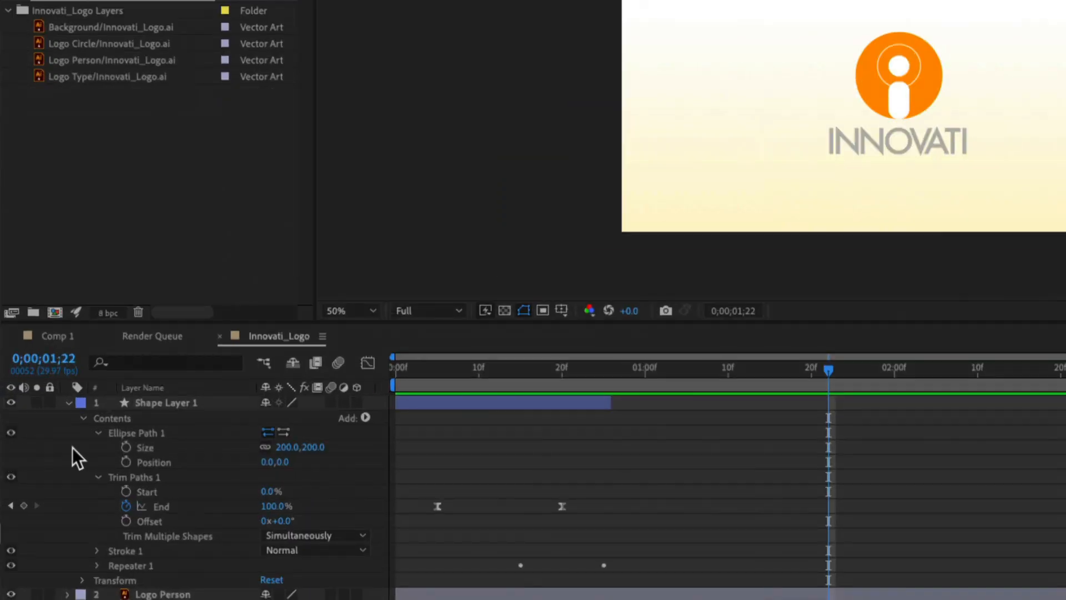
Rename the shape layer as Concentric Circles and collapse its properties.
click(161, 403)
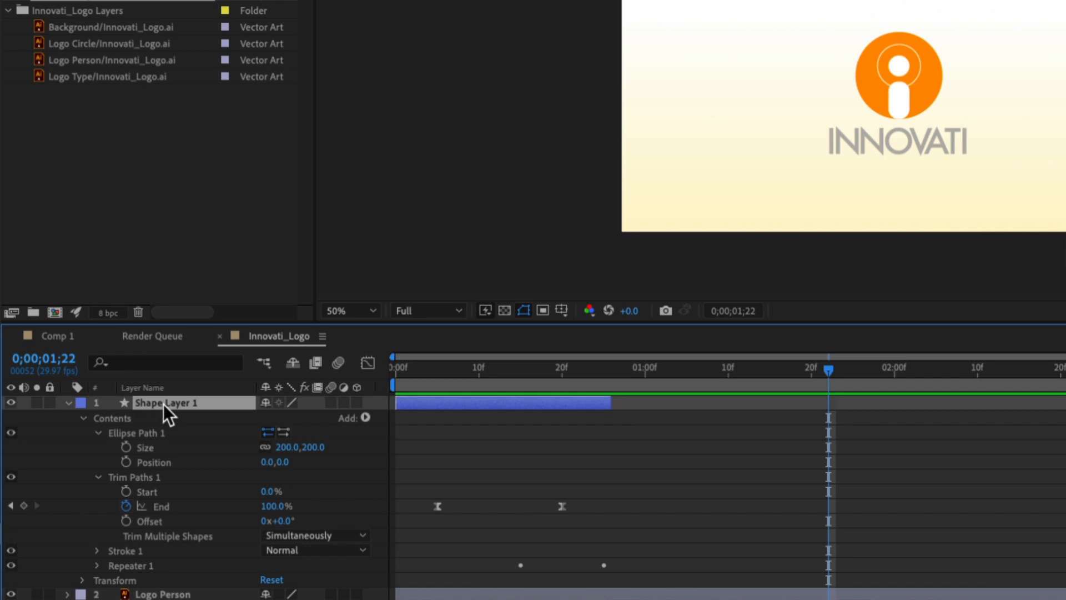
key(Return)
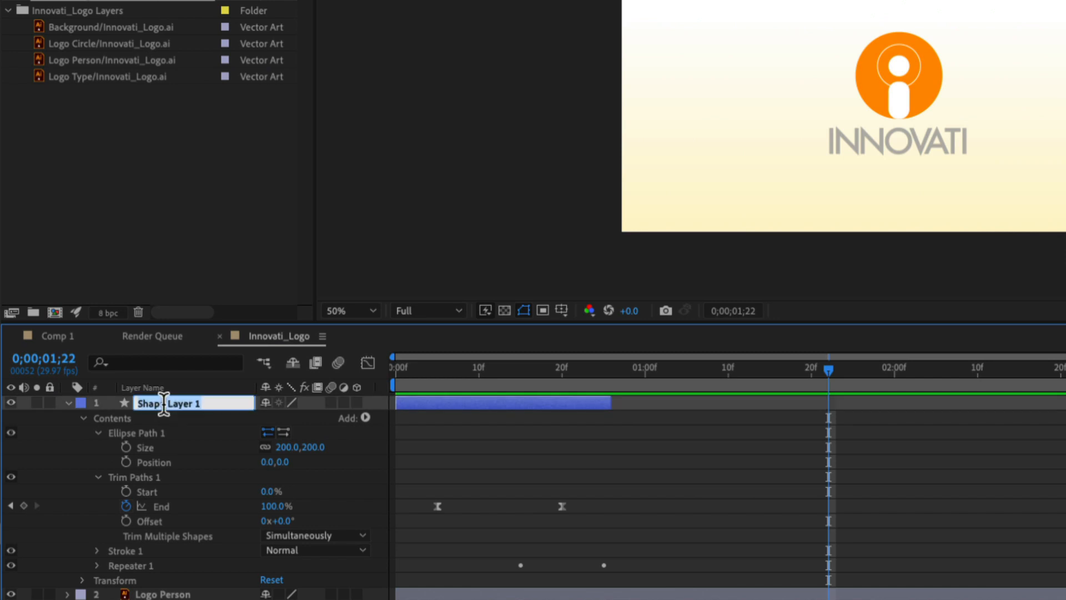
text(c)
text(oncentric Cir)
text(cles)
key(Return)
click(68, 403)
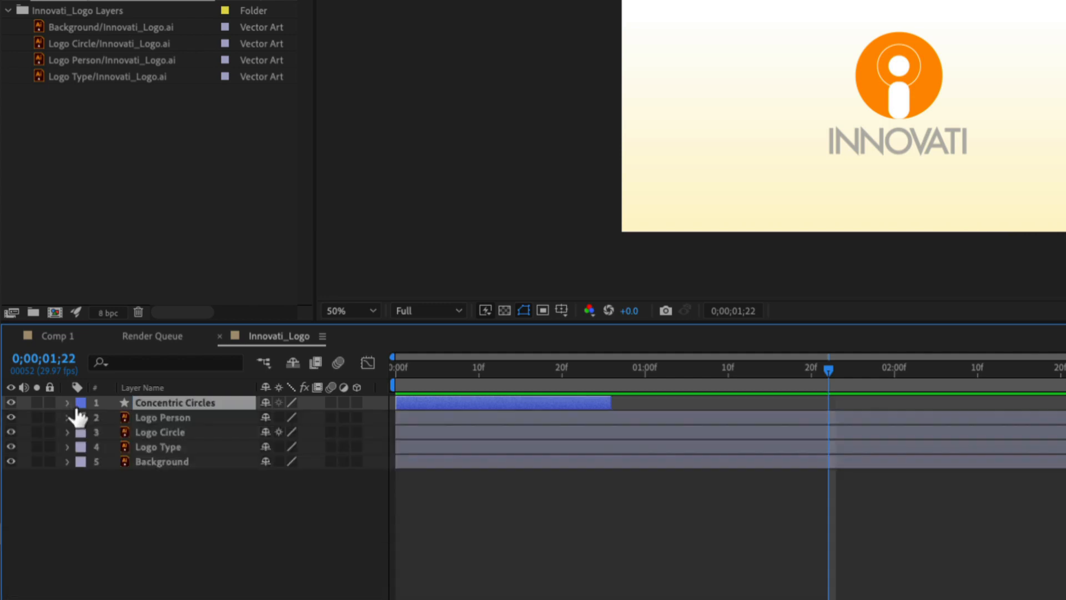
Move the Concentric Circles layer between Logo Type and Background, and scrub the animation back to 0;00;00;00.
drag(159, 402, 195, 438)
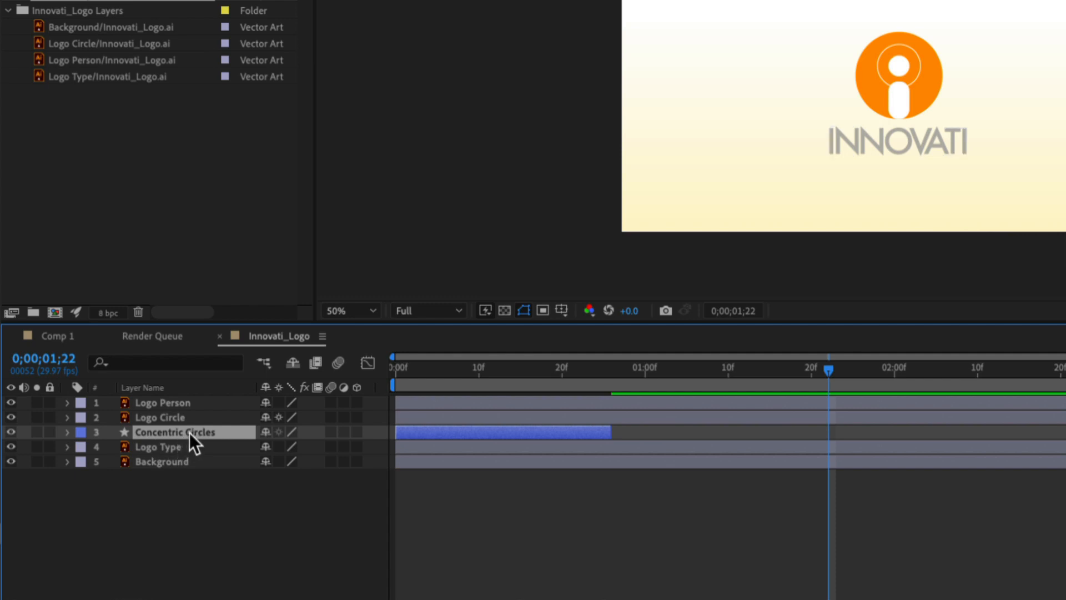
drag(189, 431, 184, 454)
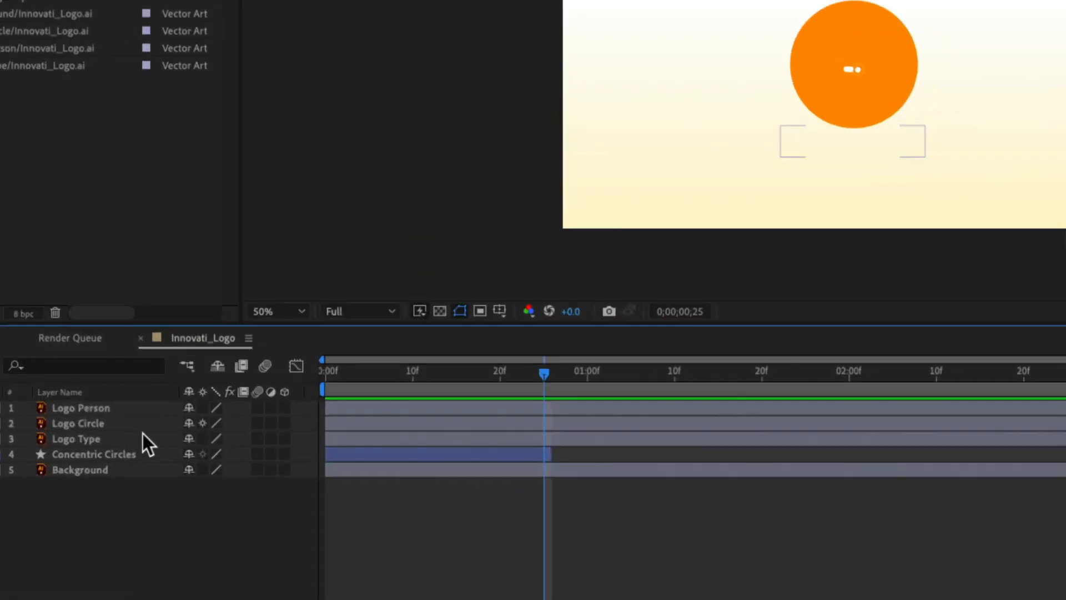
drag(388, 397, 362, 398)
drag(505, 386, 295, 378)
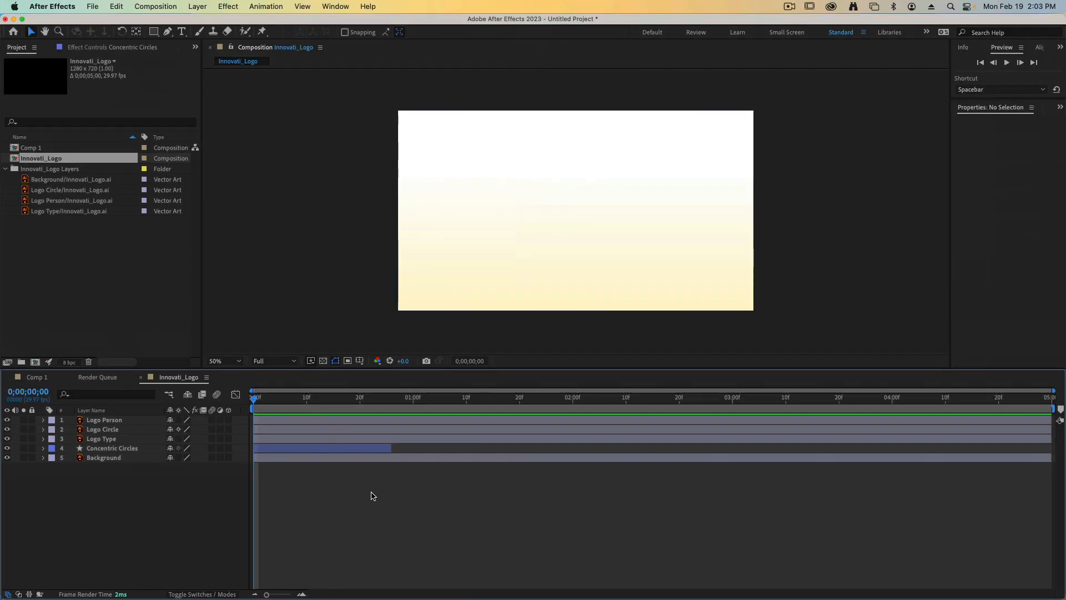
Create a new empty shape layer, add an Ellipse to its contents and expand the ellipse path's properties.
click(196, 6)
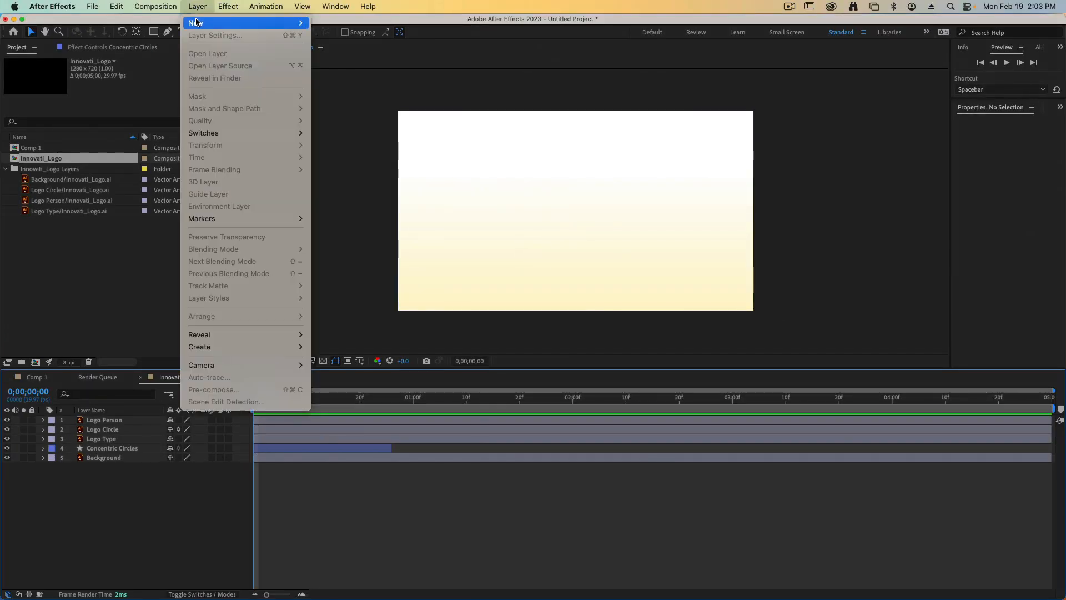
mouse_move(197, 23)
click(337, 84)
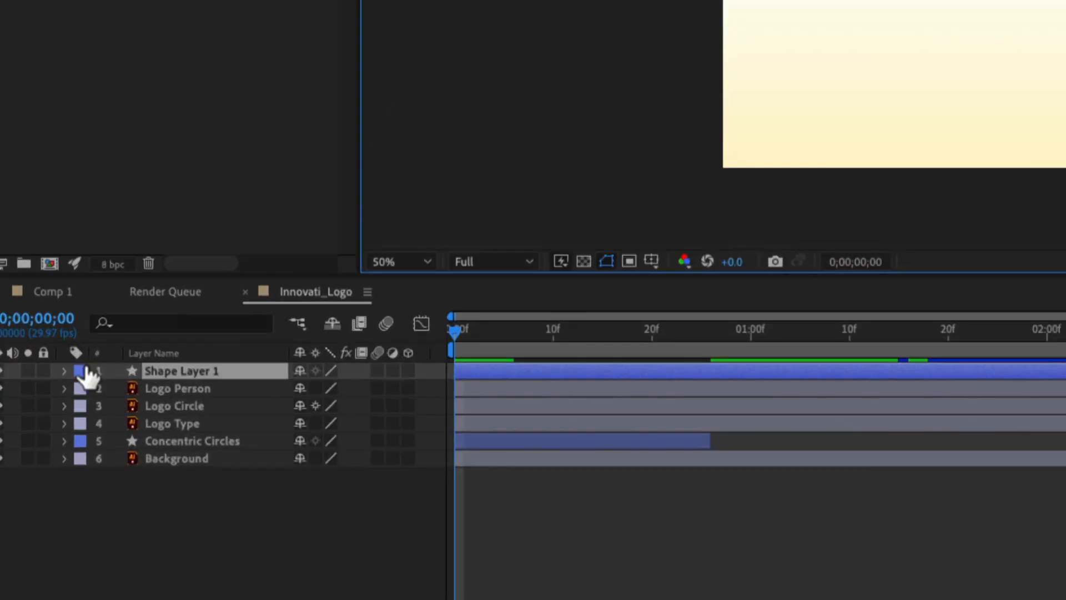
click(63, 371)
click(64, 370)
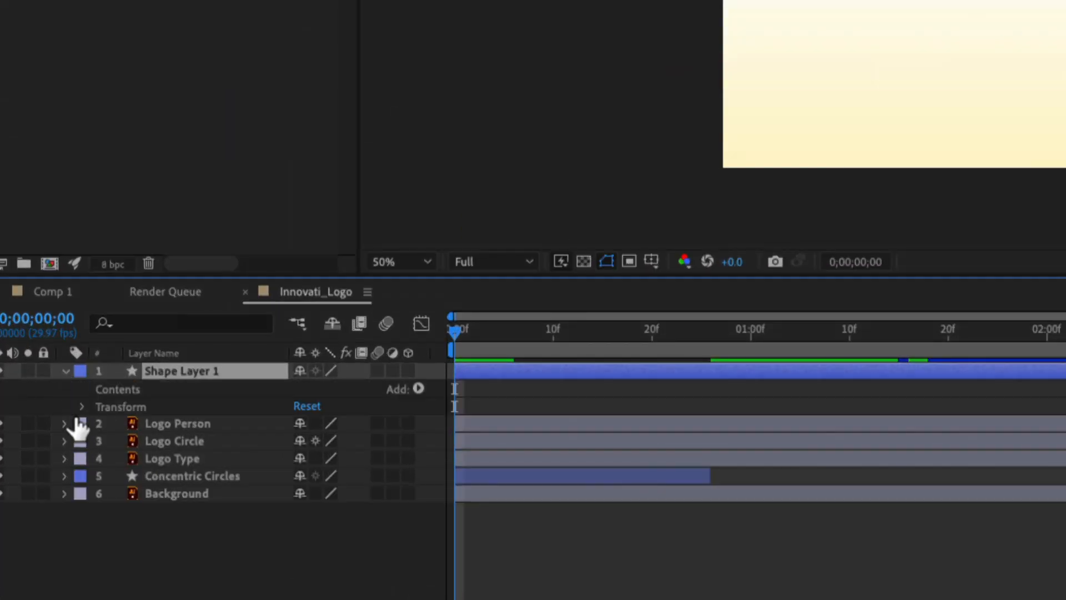
click(417, 387)
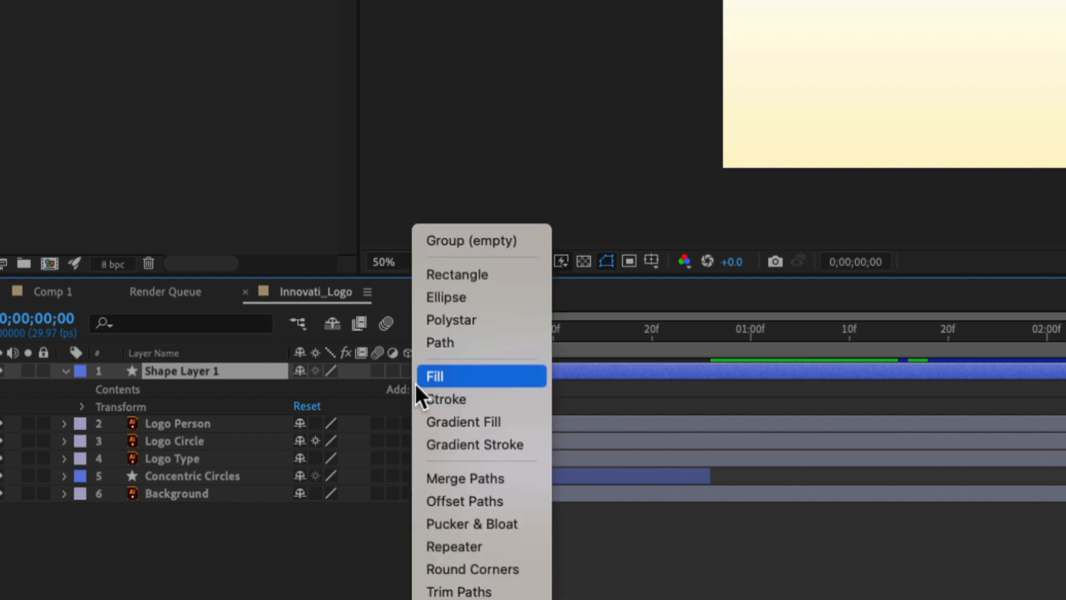
click(510, 298)
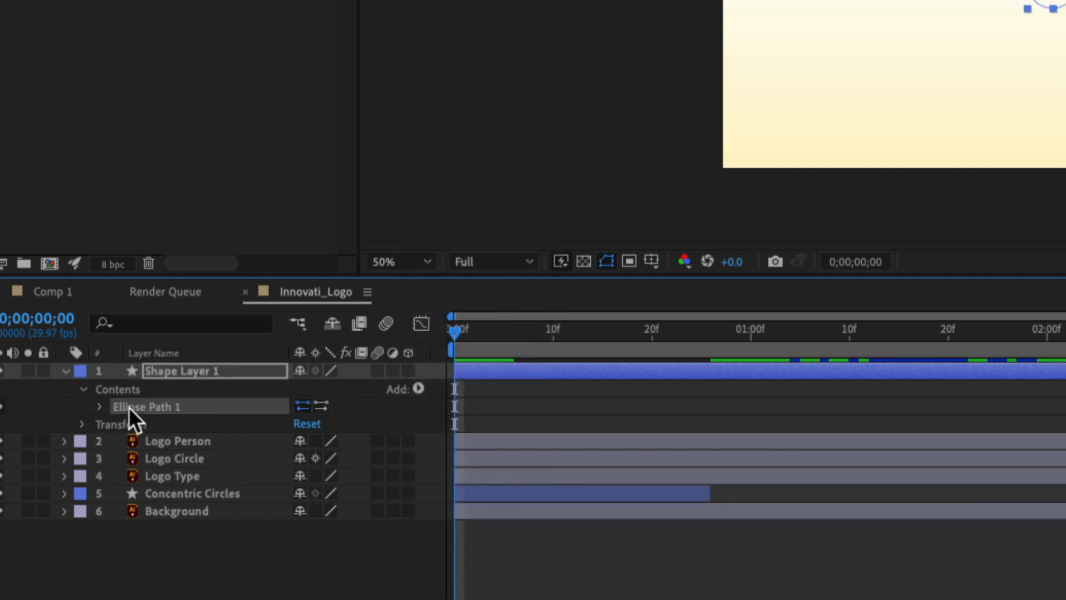
click(99, 407)
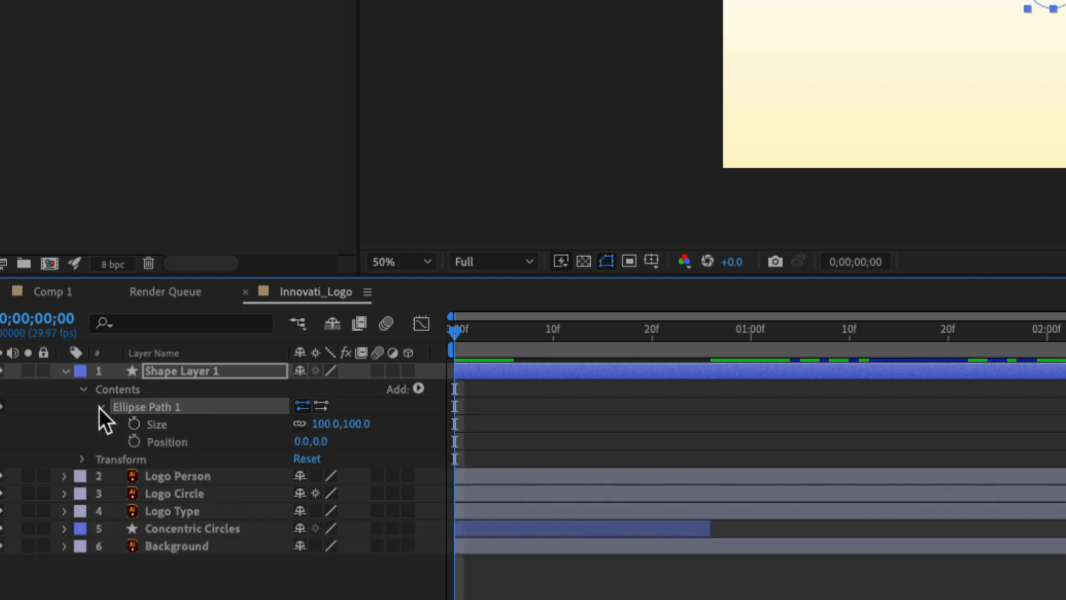
Add a Stroke to the new shape layer's contents and expand its properties.
click(418, 389)
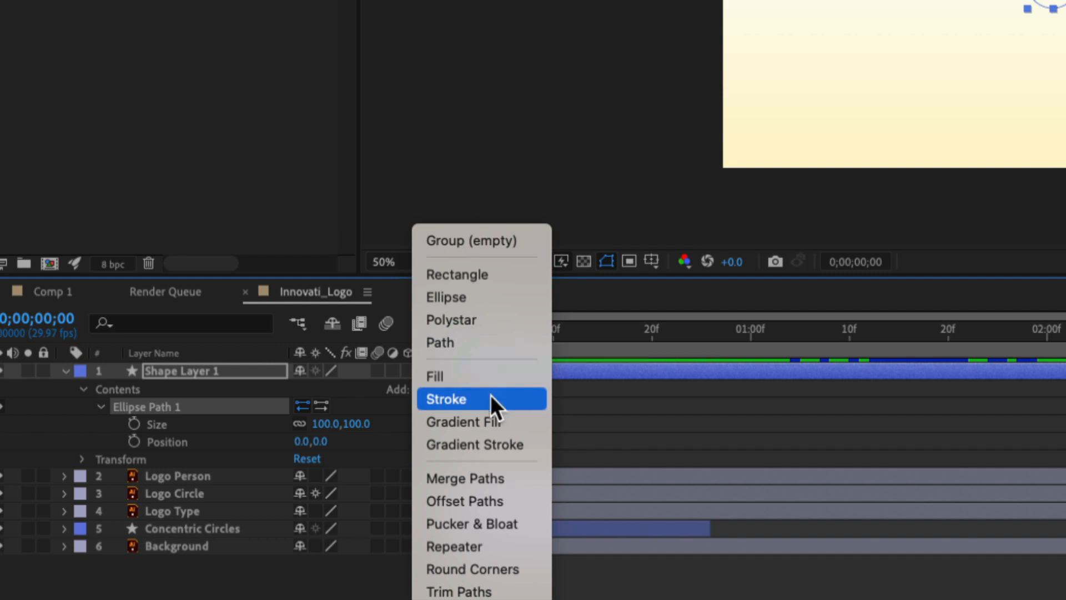
click(491, 397)
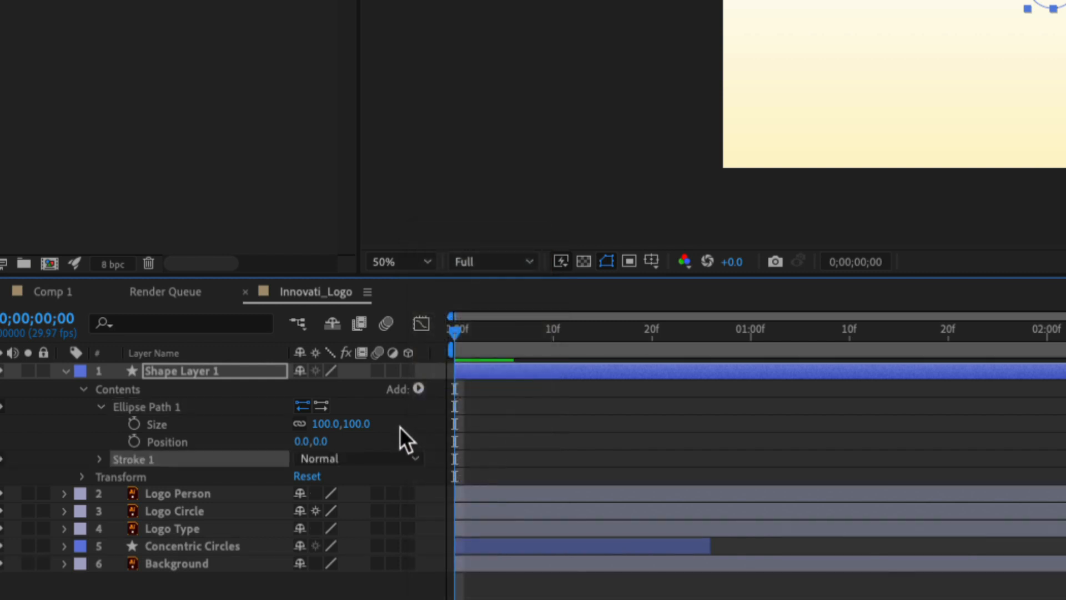
click(99, 459)
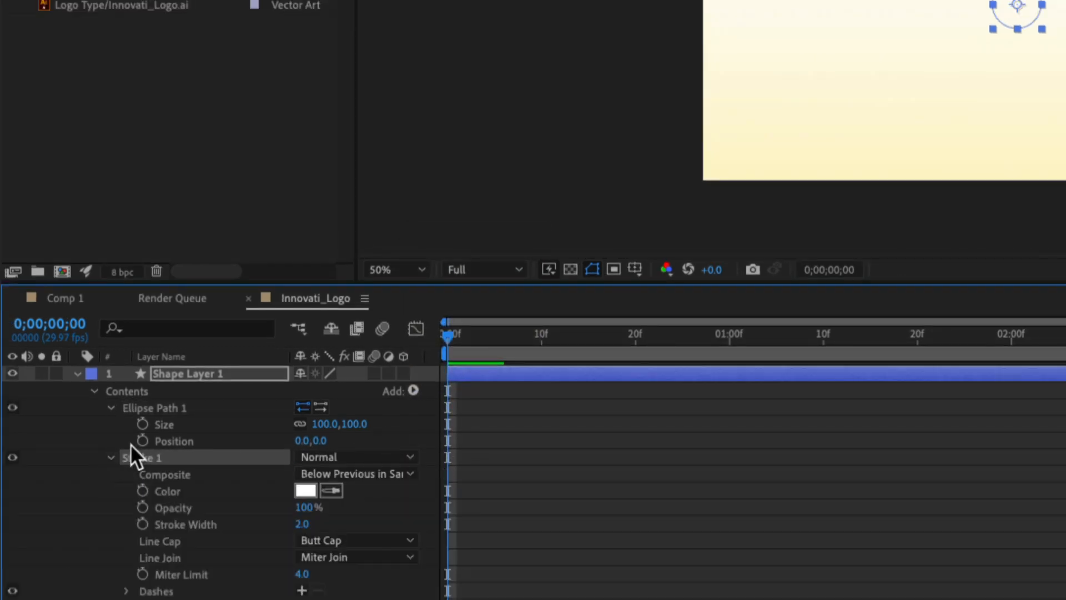
Set the new ellipse's stroke colour to orange with RGB values 255, 145, 0.
click(304, 490)
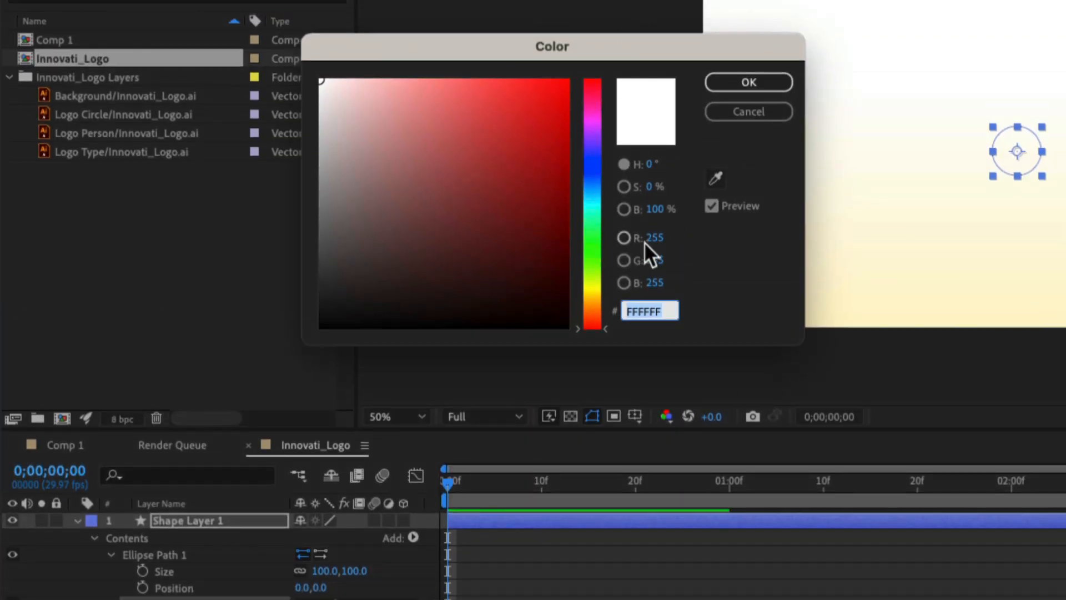
click(647, 239)
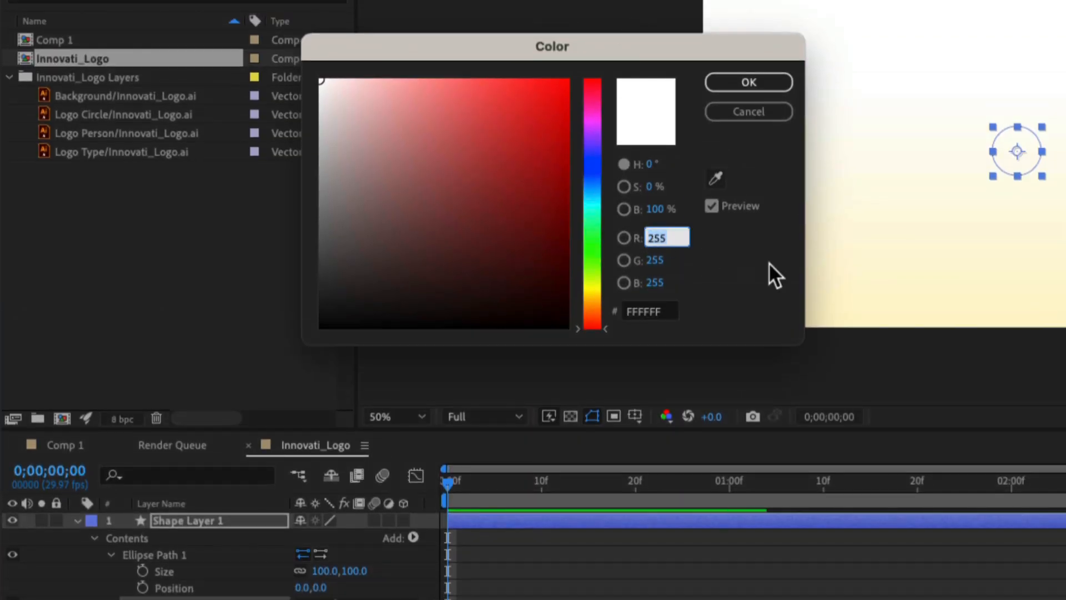
text(0)
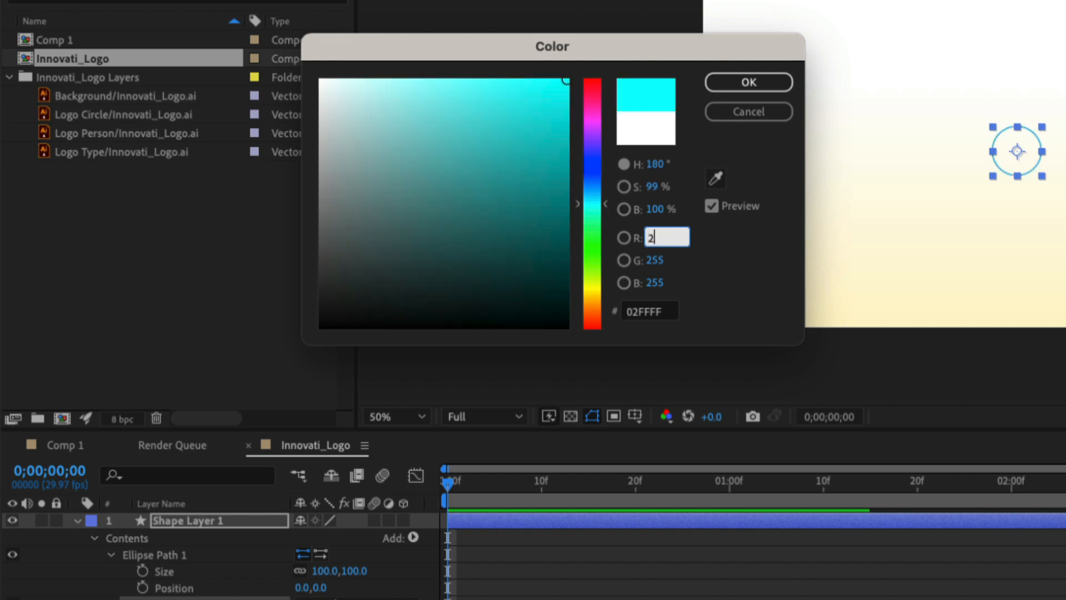
key(BackSpace)
text(255)
key(Tab)
text(145)
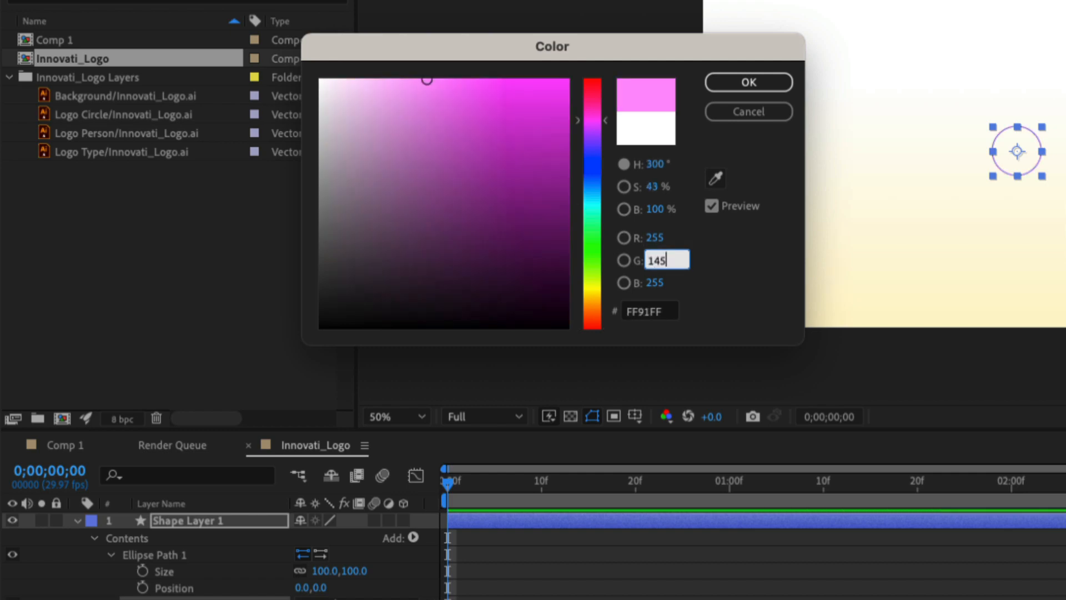
key(Tab)
text(0)
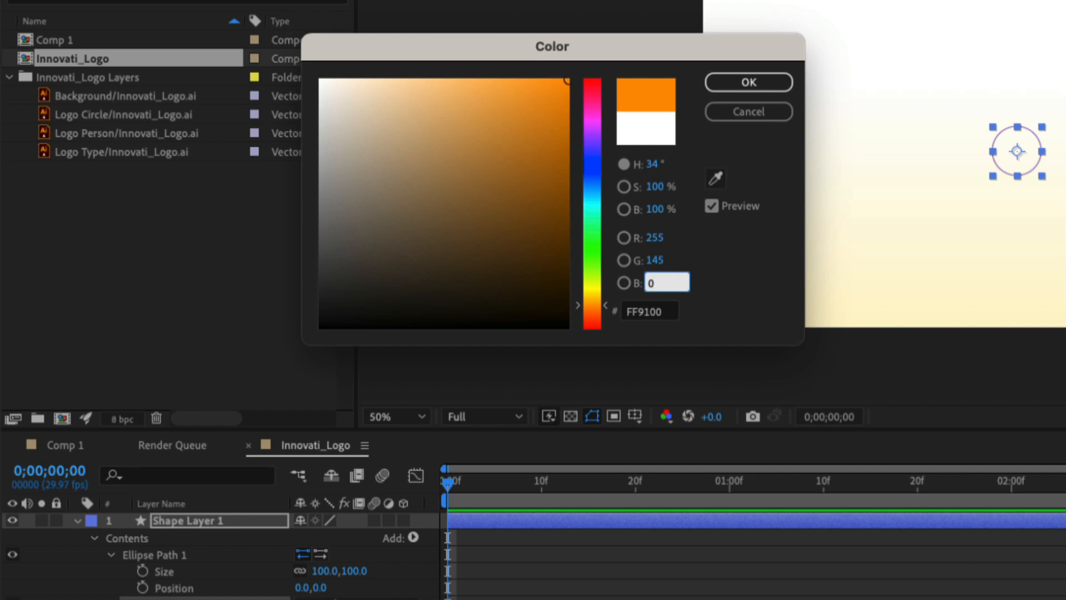
key(Tab)
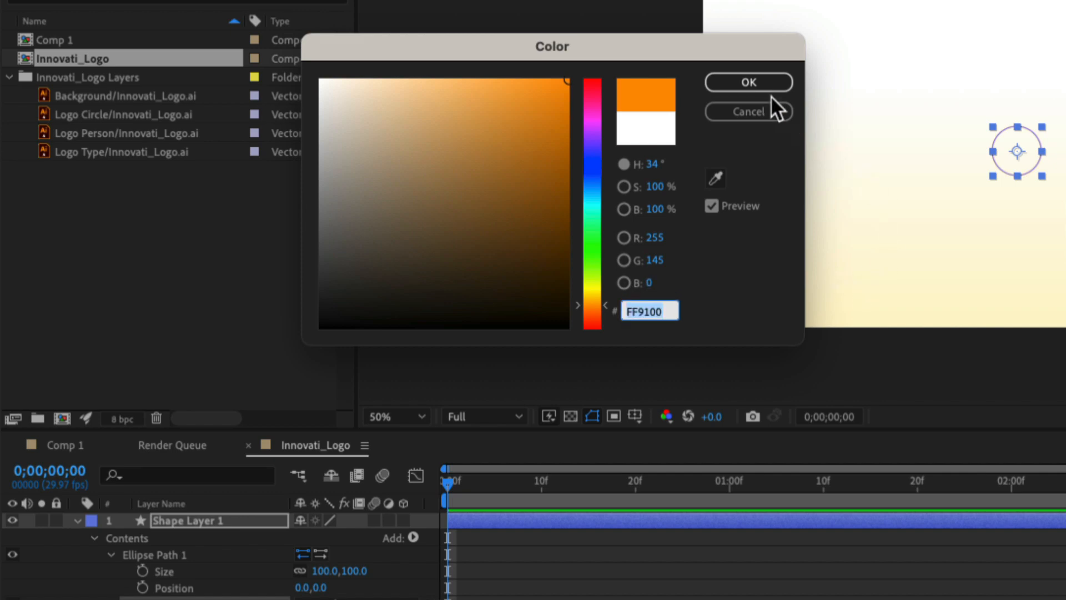
click(747, 82)
click(748, 82)
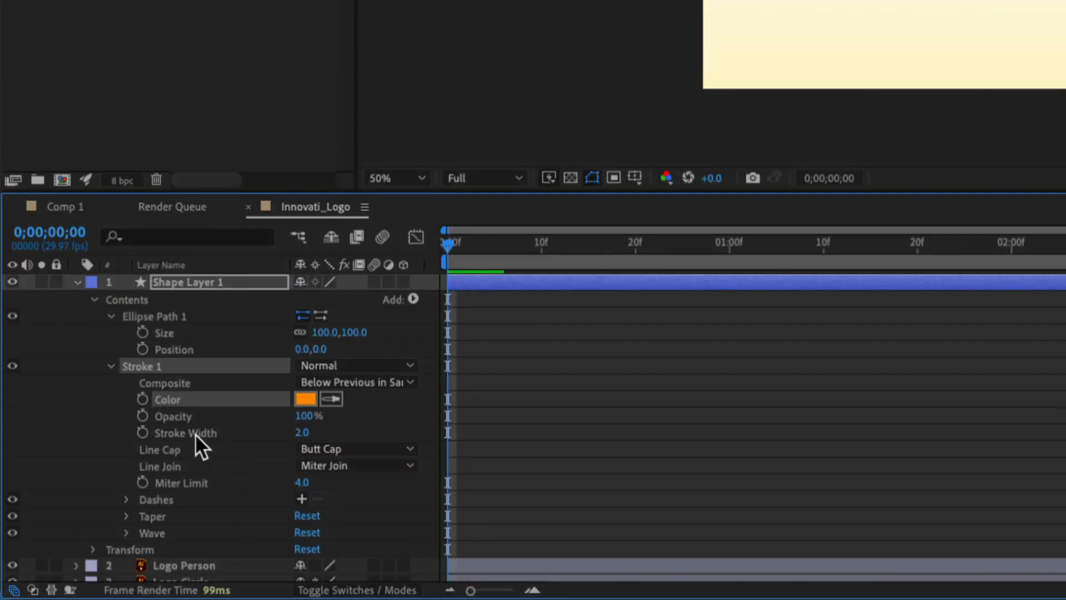
Set the ellipse's stroke width to 8.
click(303, 431)
text(2)
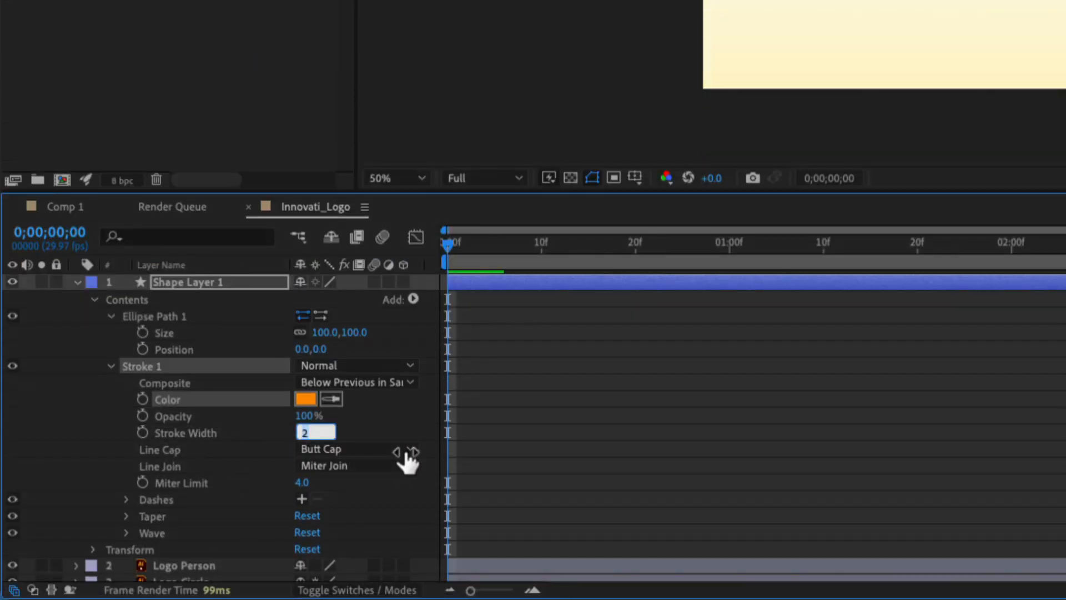
key(BackSpace)
text(8)
key(Tab)
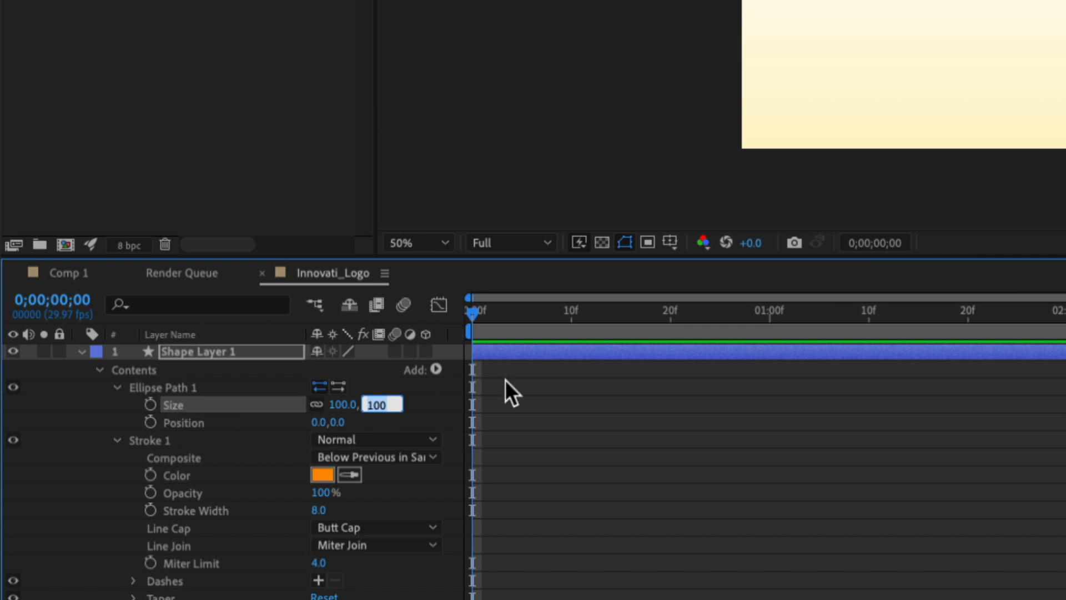
Add a Size keyframe for the ellipse path at 0;00;00;15 and set its size to 0, 0.
drag(483, 317, 620, 324)
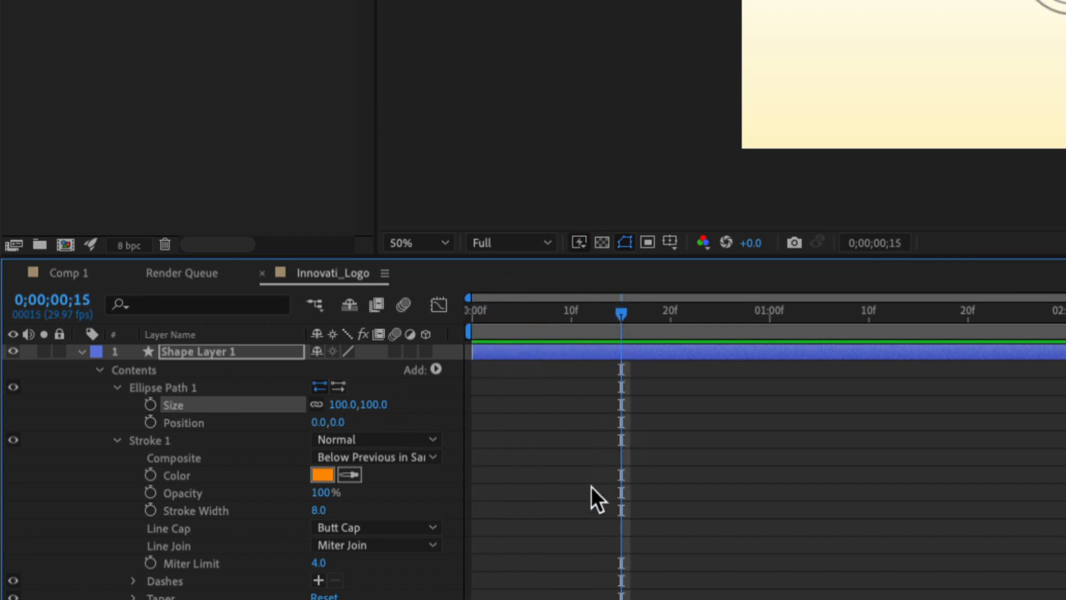
click(151, 404)
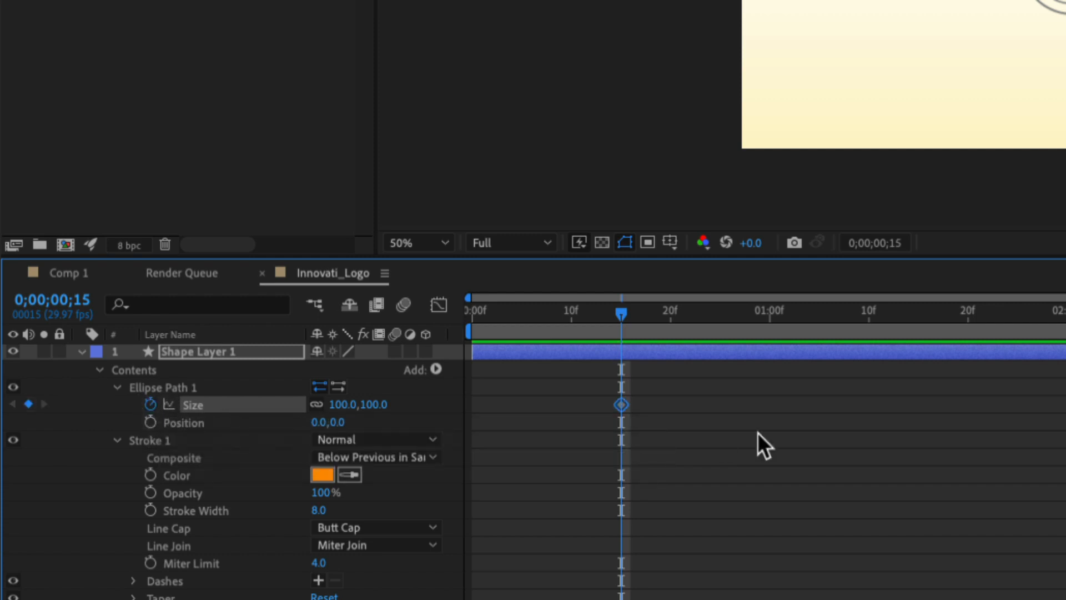
click(343, 405)
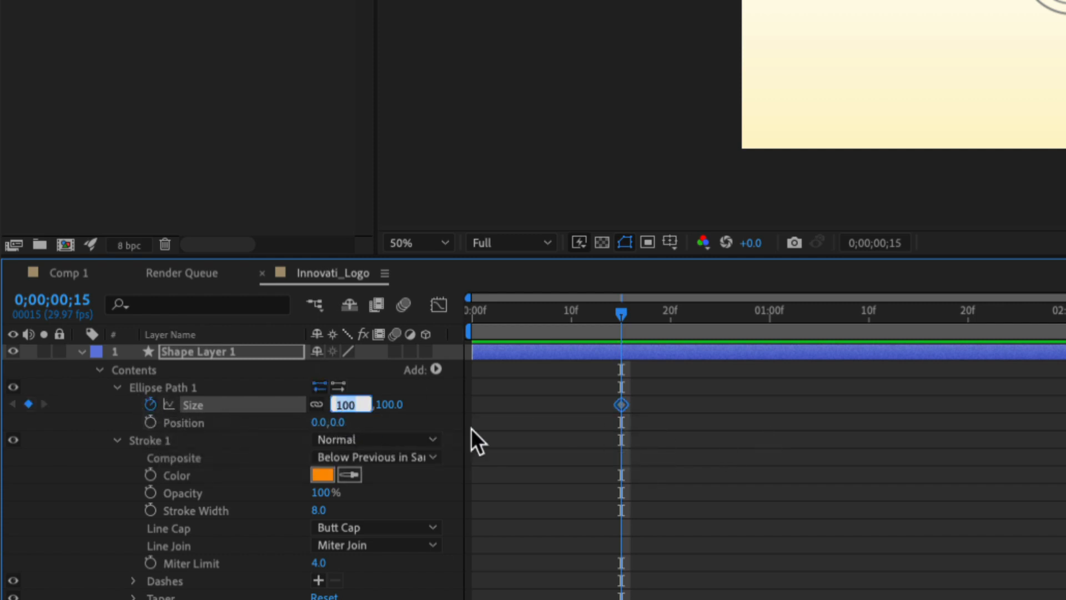
text(0)
key(Tab)
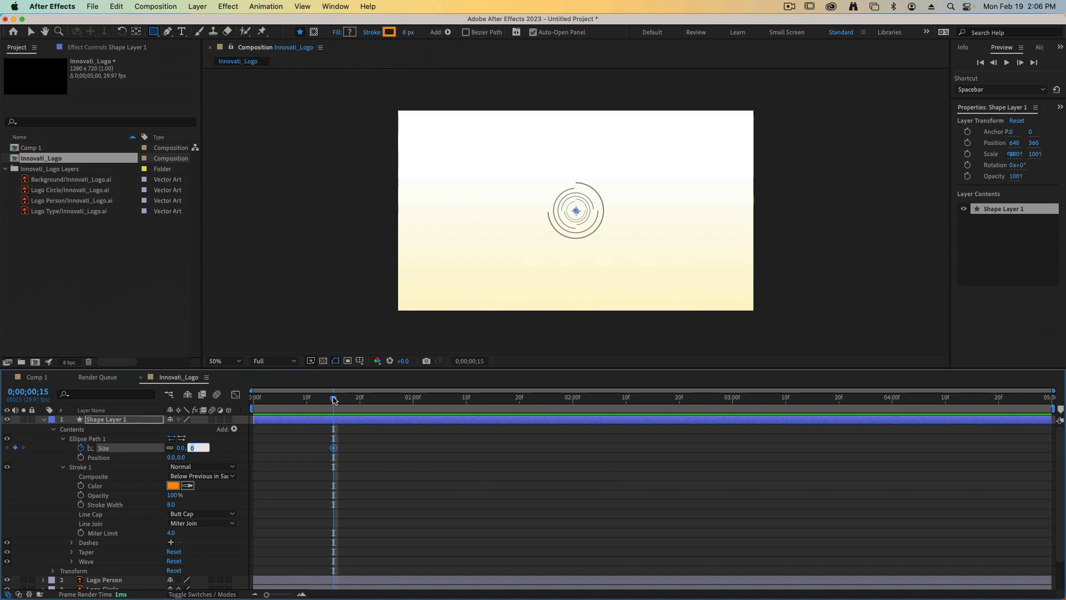
Keyframe the ellipse path's size to 1500, 1500 at 0;00;01;00 and preview the animation from near the start.
drag(333, 400, 412, 406)
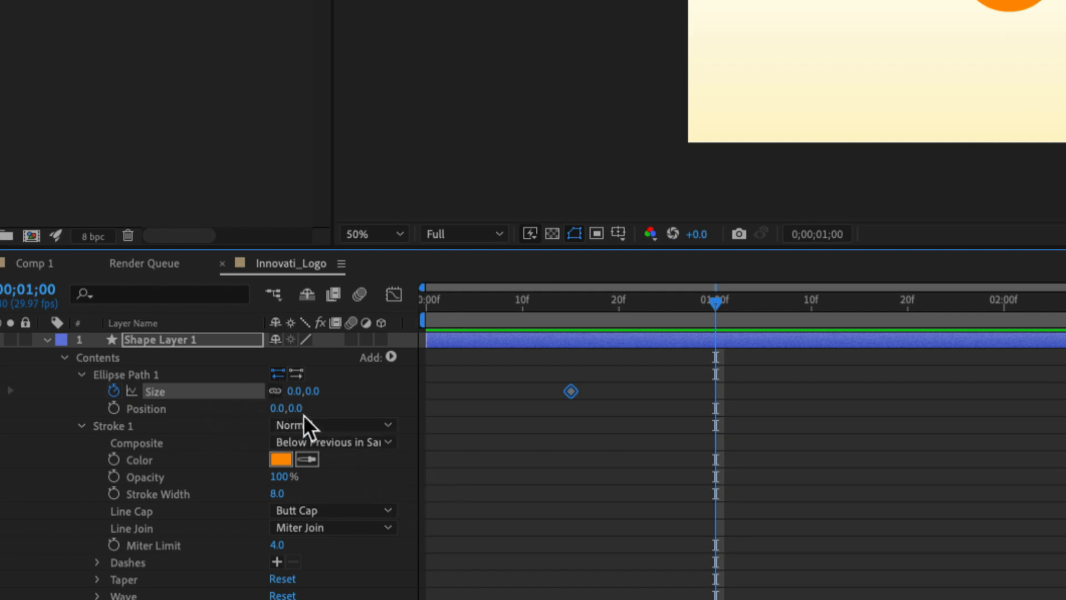
click(293, 391)
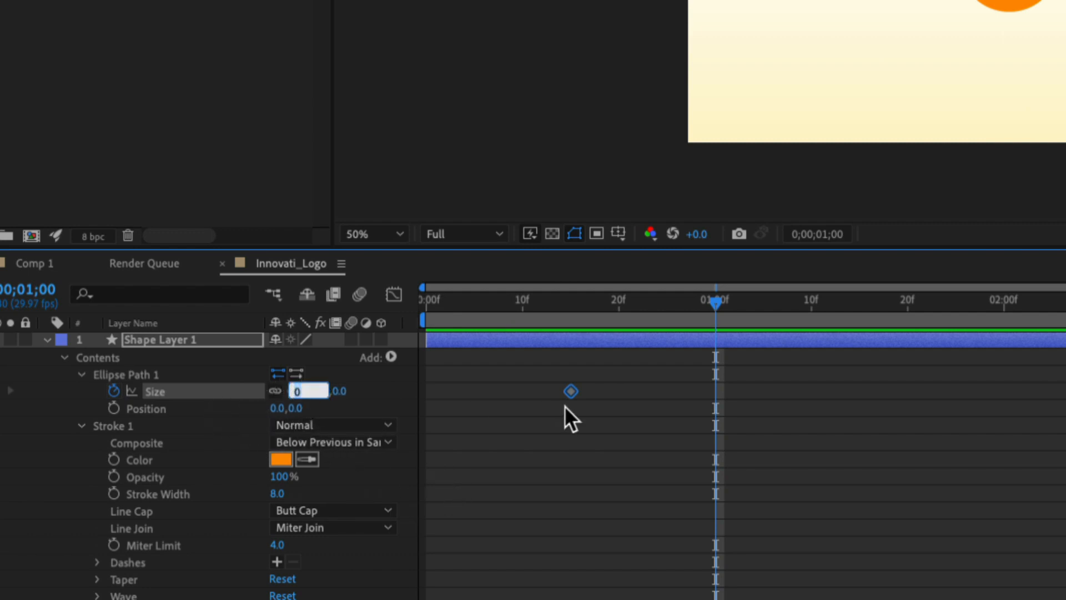
text(1500)
key(Tab)
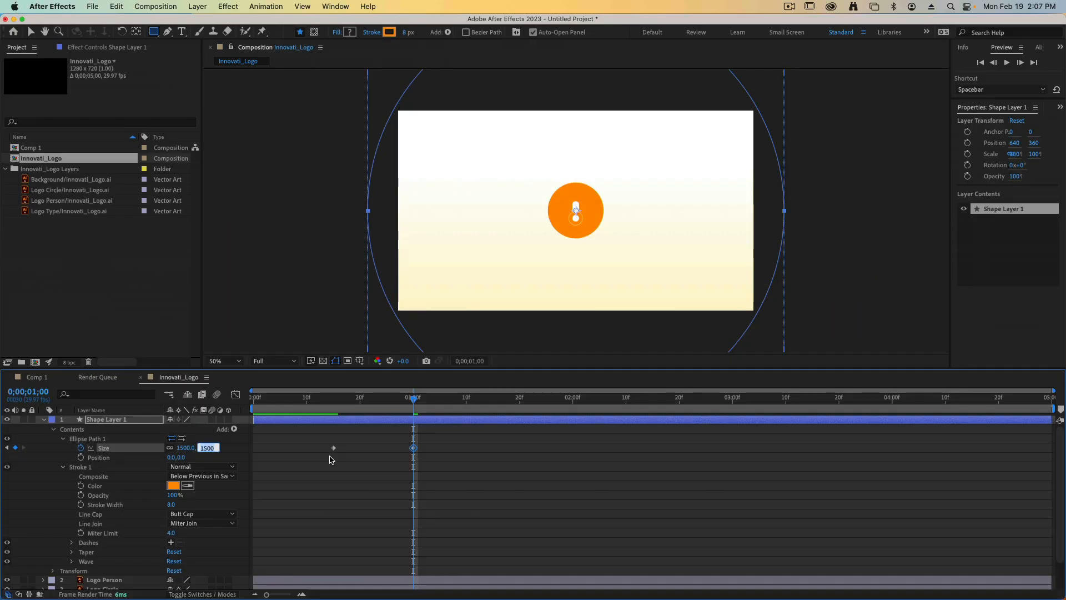
drag(412, 398, 264, 405)
key(space)
key(space)
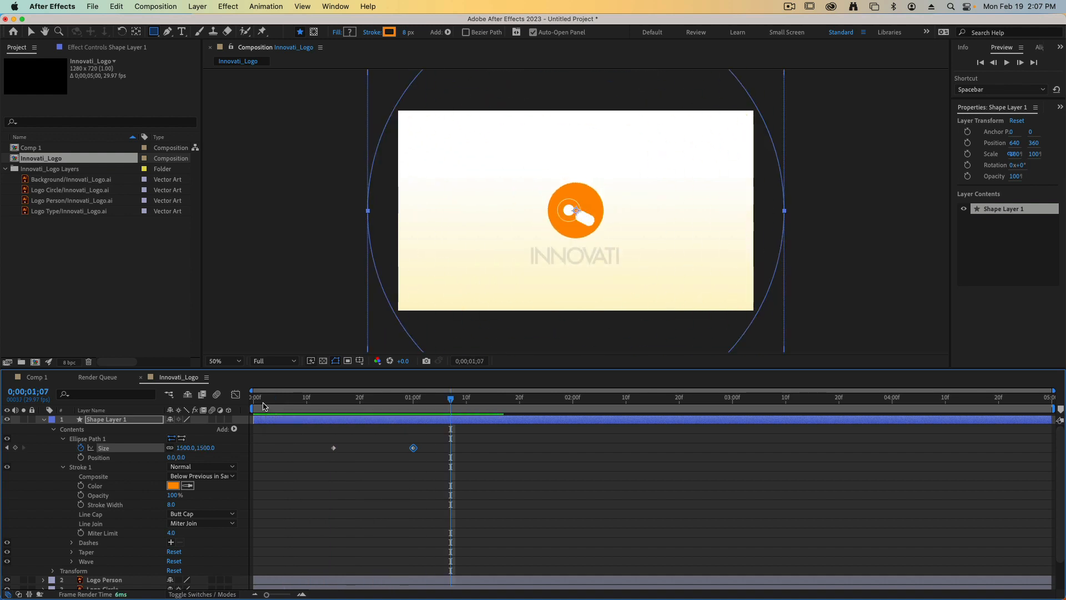
Apply Easy Ease to both ellipse Size keyframes and preview the animation from the beginning.
drag(424, 478, 316, 448)
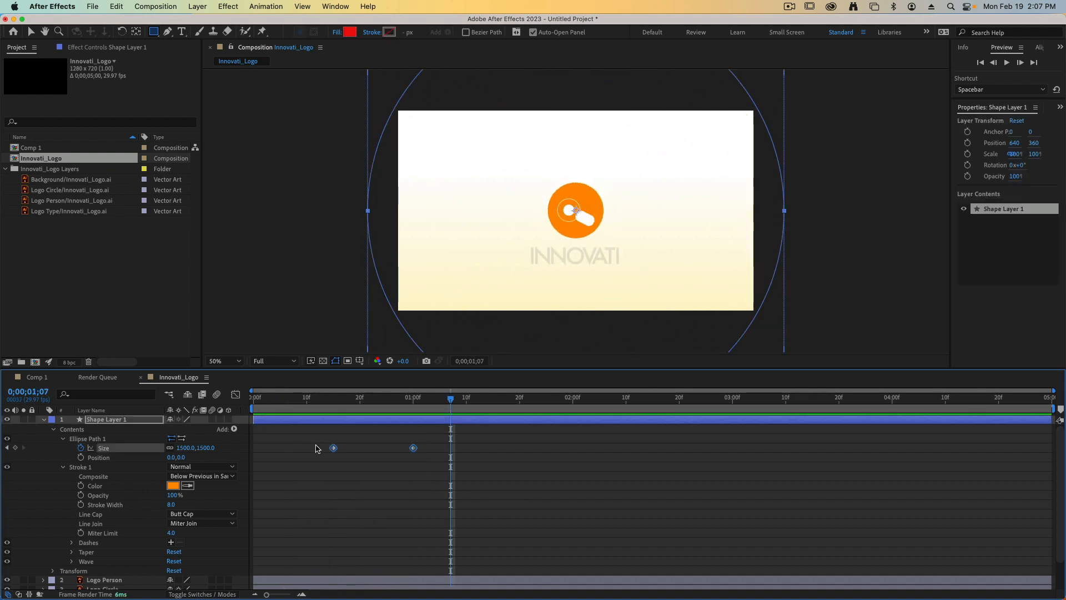
key(F9)
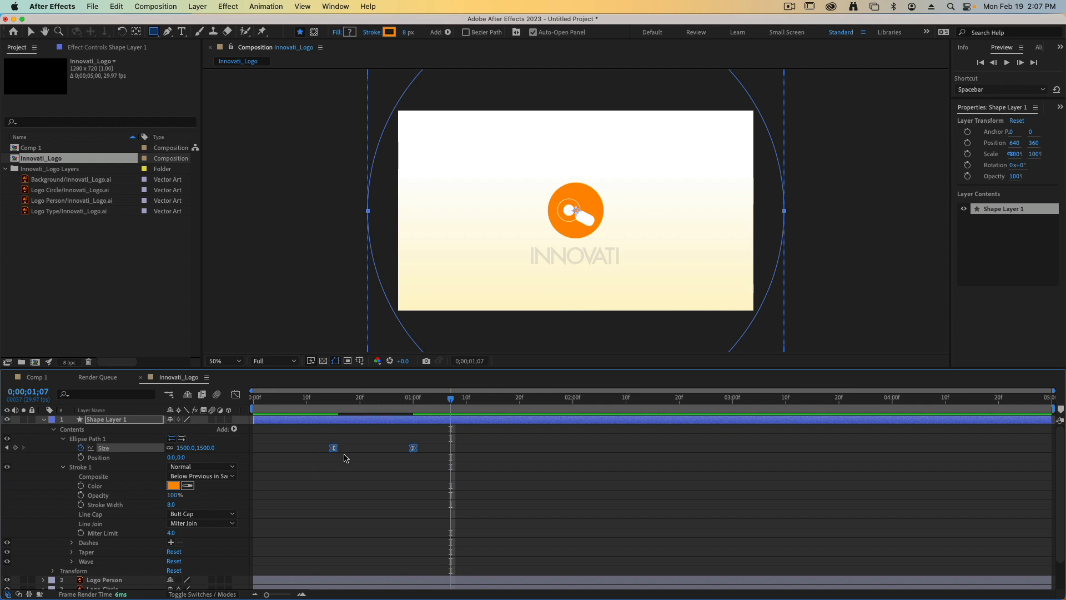
key(Home)
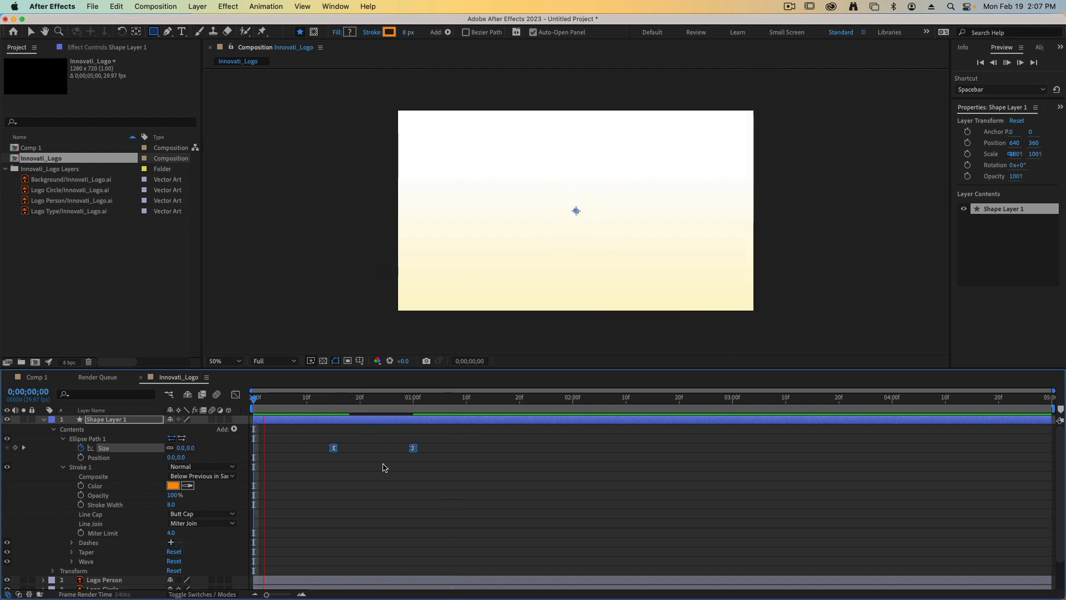
key(space)
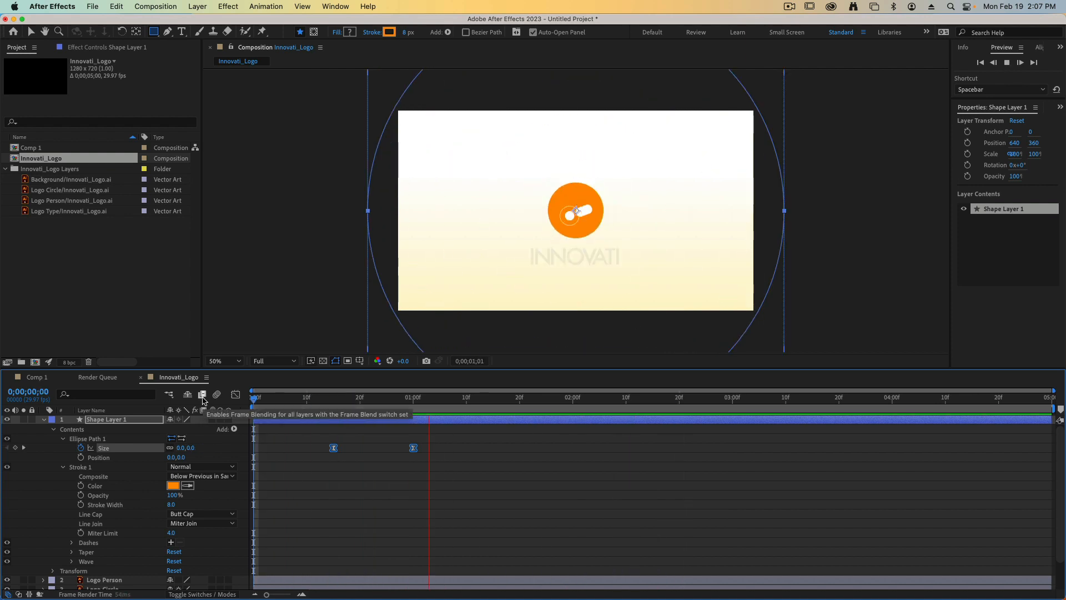
key(space)
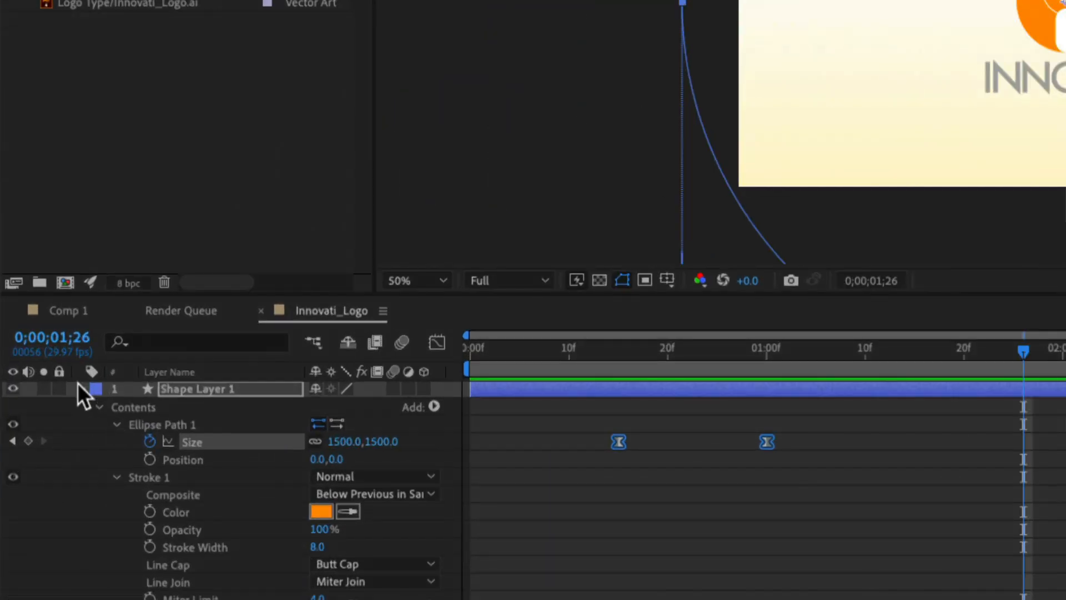
Collapse Shape Layer 1's properties and rename the layer as Orange Accent Circle.
click(79, 390)
click(81, 390)
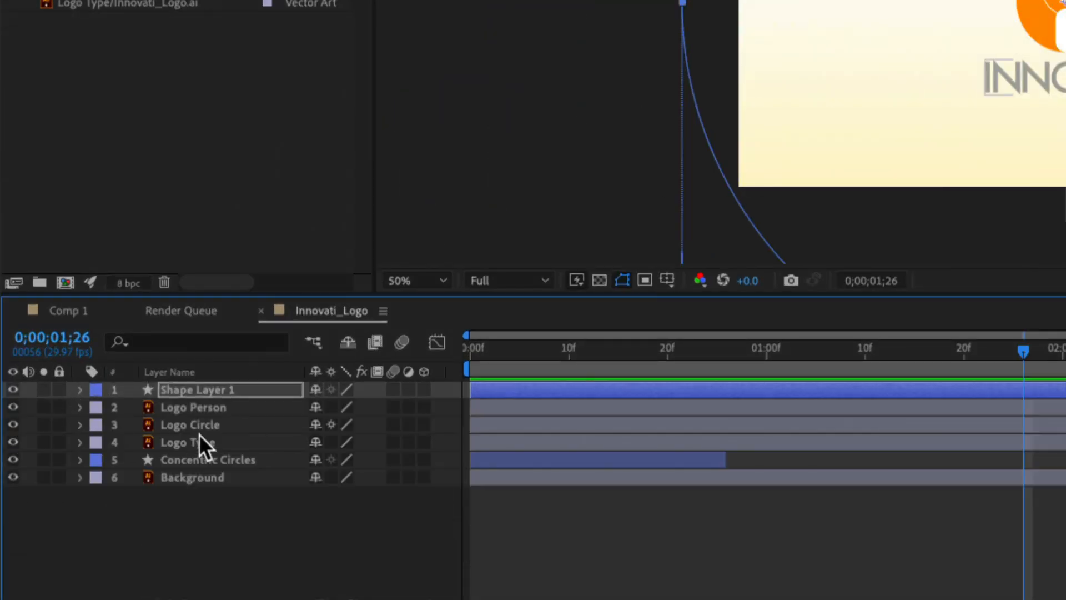
click(190, 391)
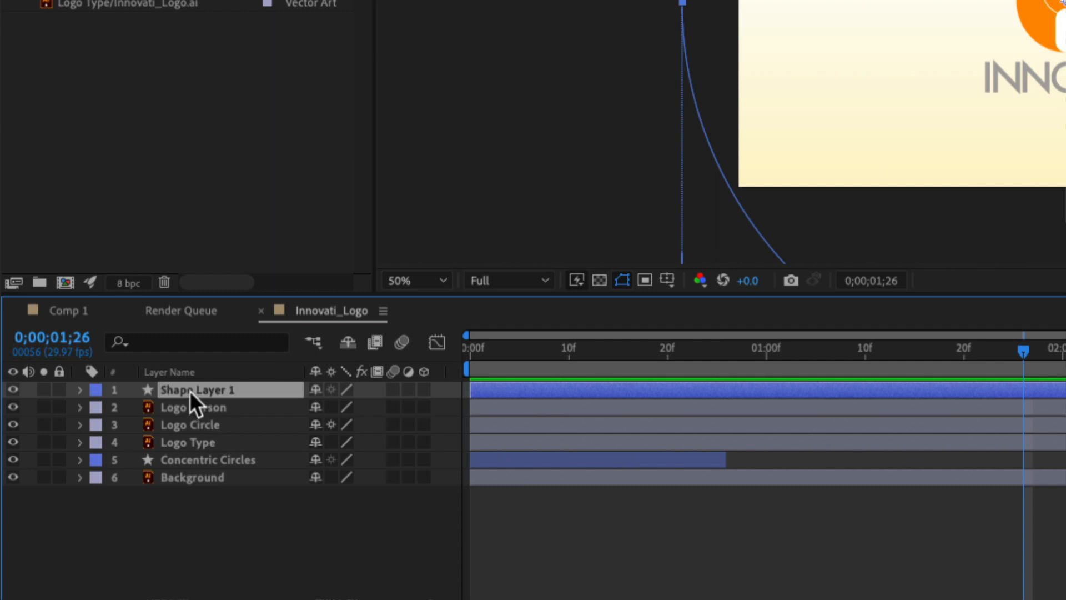
key(Return)
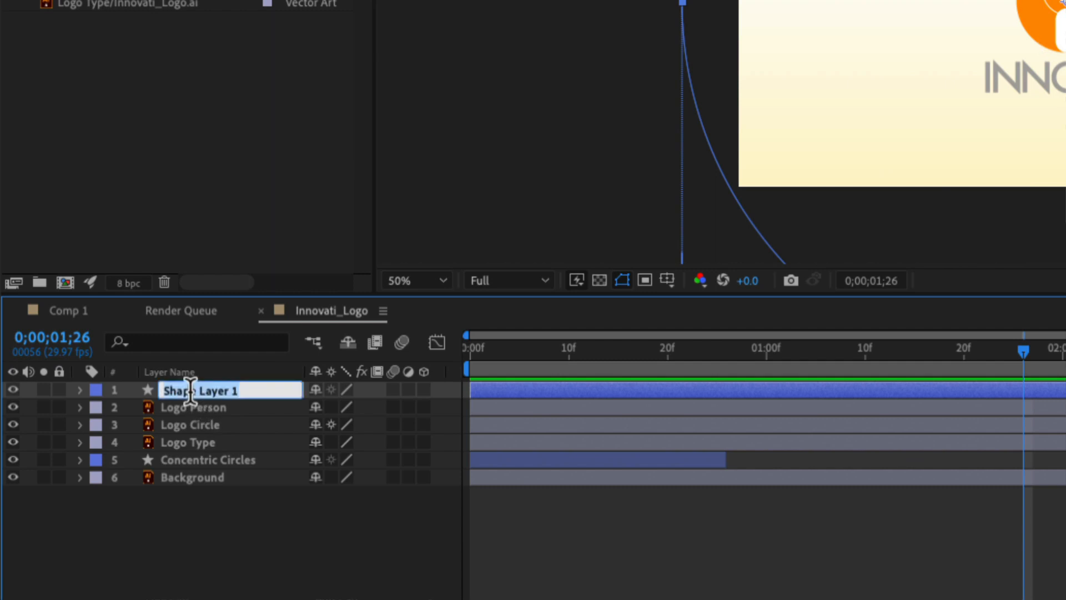
text(Orang)
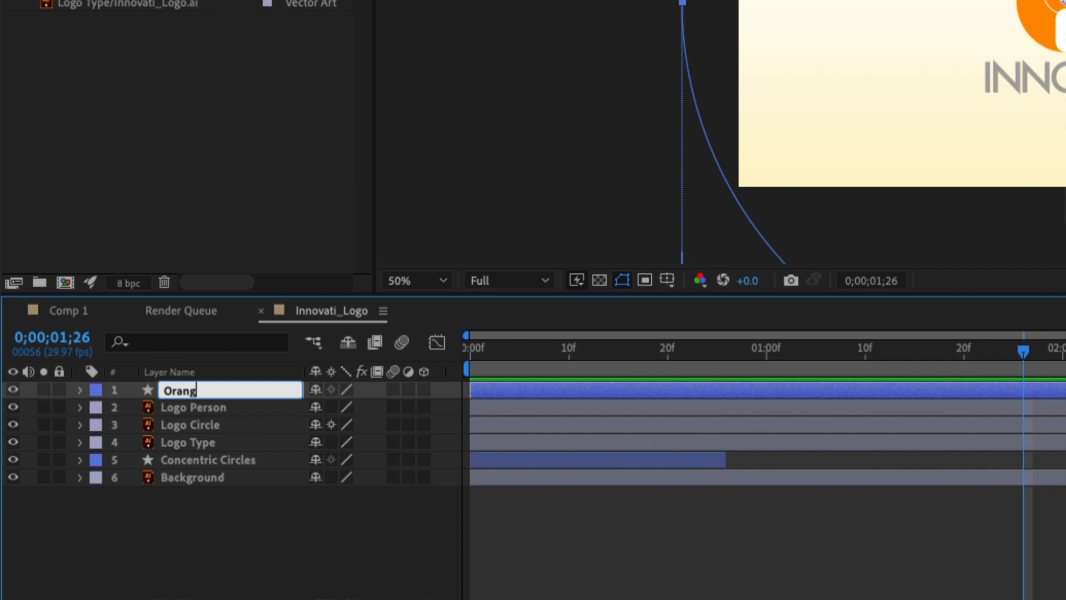
text(e Accent Circle)
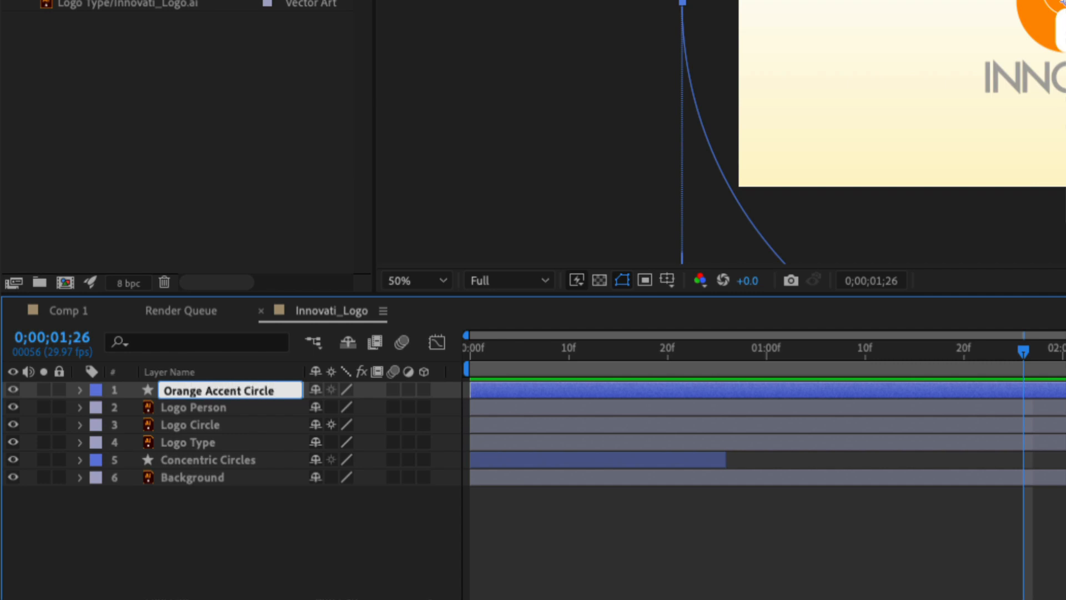
key(ctrl+a)
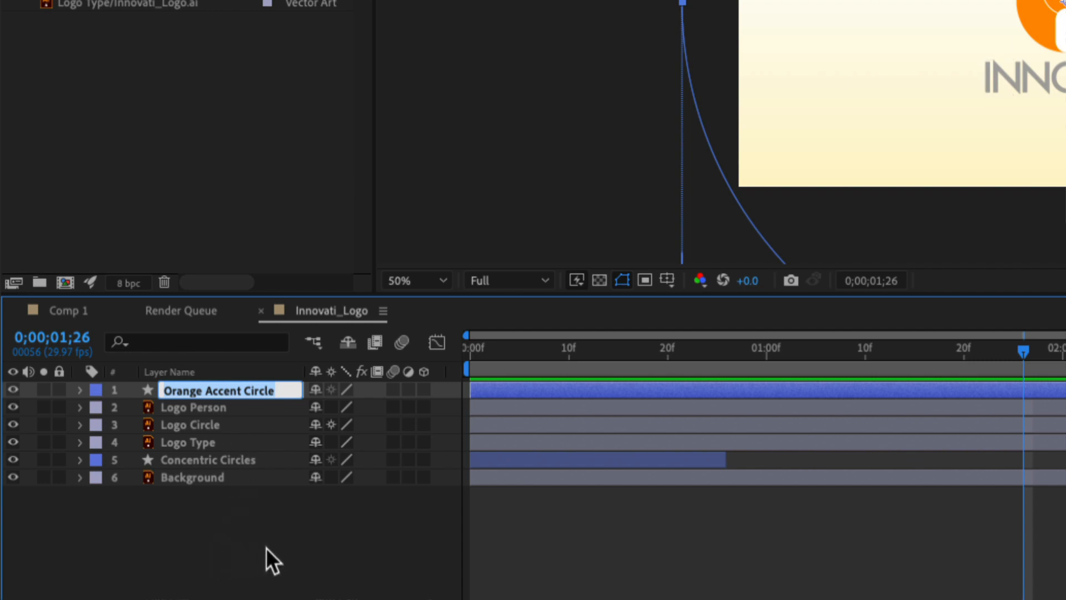
click(190, 390)
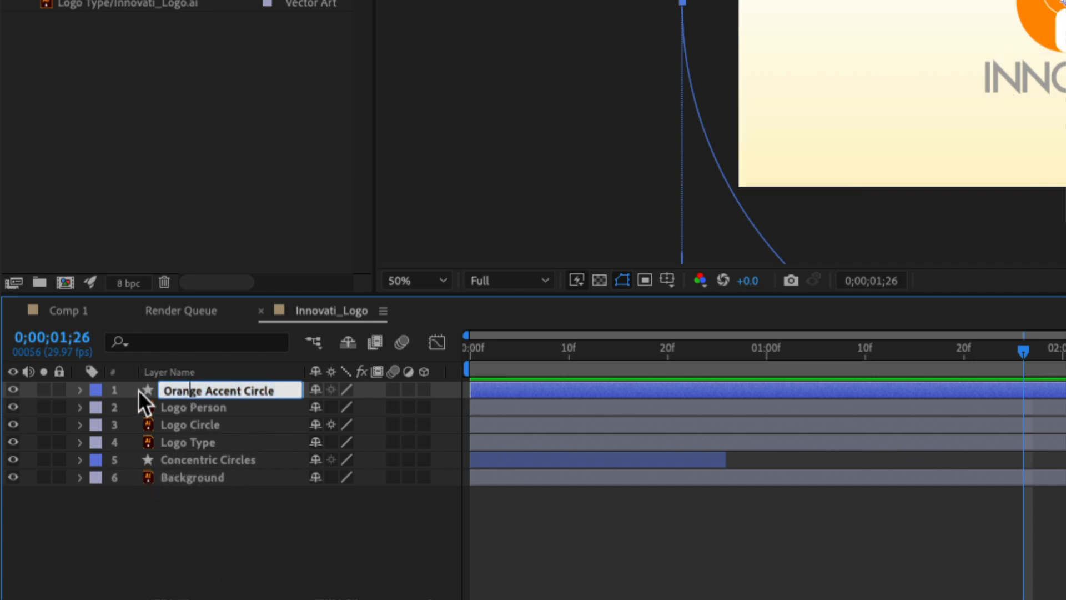
Move the Orange Accent Circle layer between Logo Type and Concentric Circles, and deselect it.
drag(138, 389, 138, 417)
click(228, 477)
drag(224, 389, 218, 448)
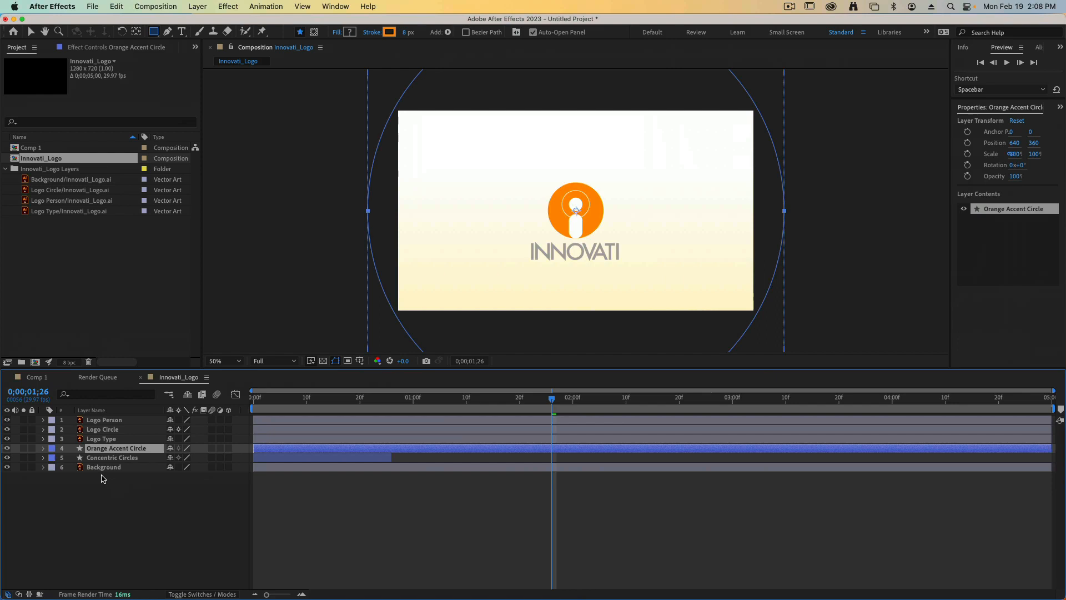
click(692, 577)
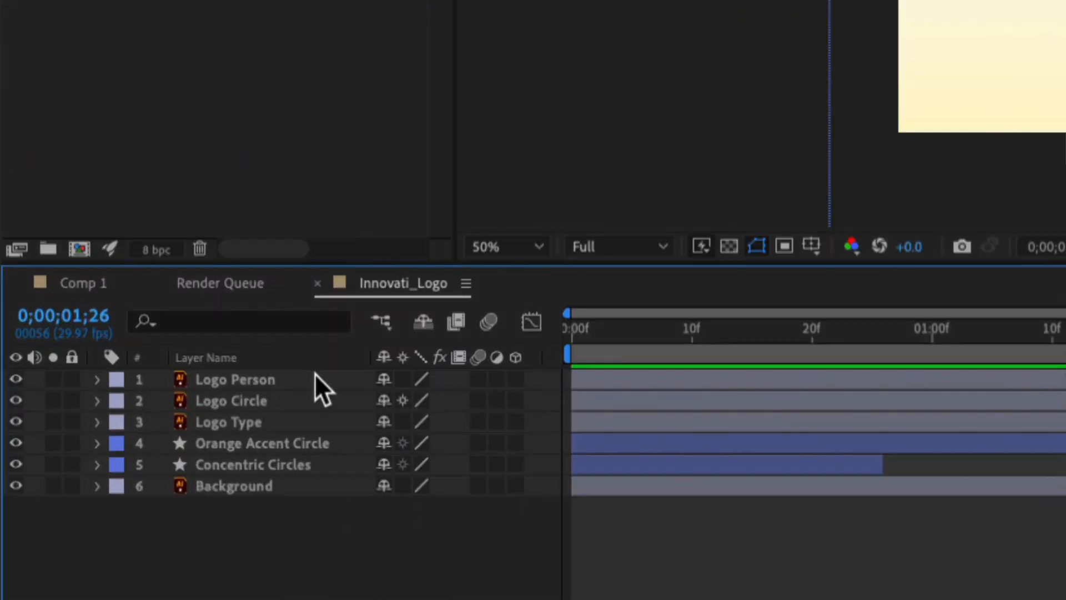
Pre-compose the Logo Person, Logo Circle and Logo Type layers as LogoAnimation, moving all attributes into the new composition.
click(316, 375)
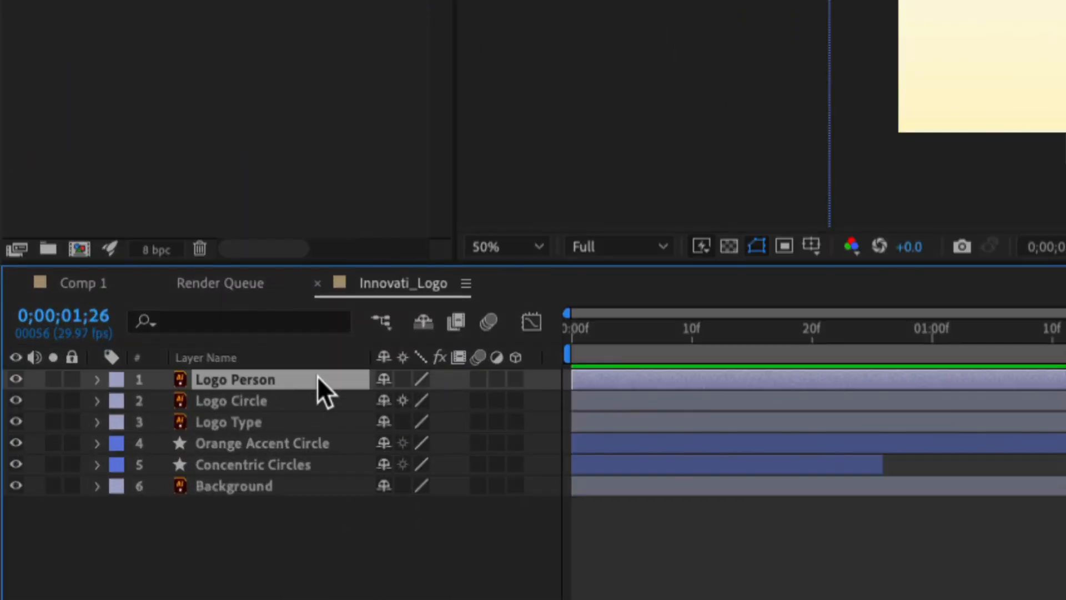
shift+click(217, 425)
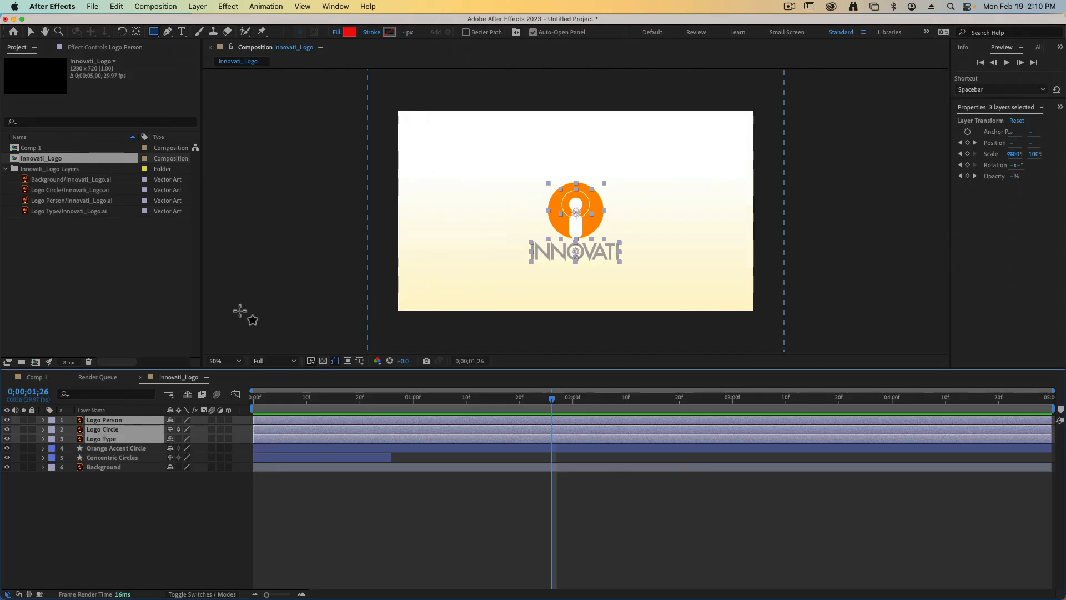
click(198, 6)
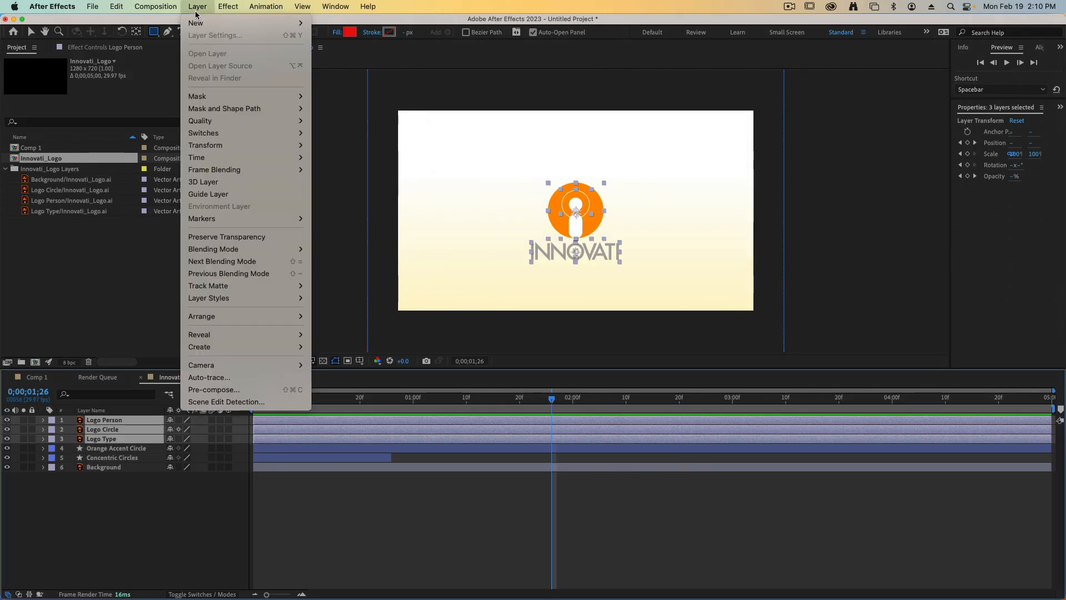
click(226, 393)
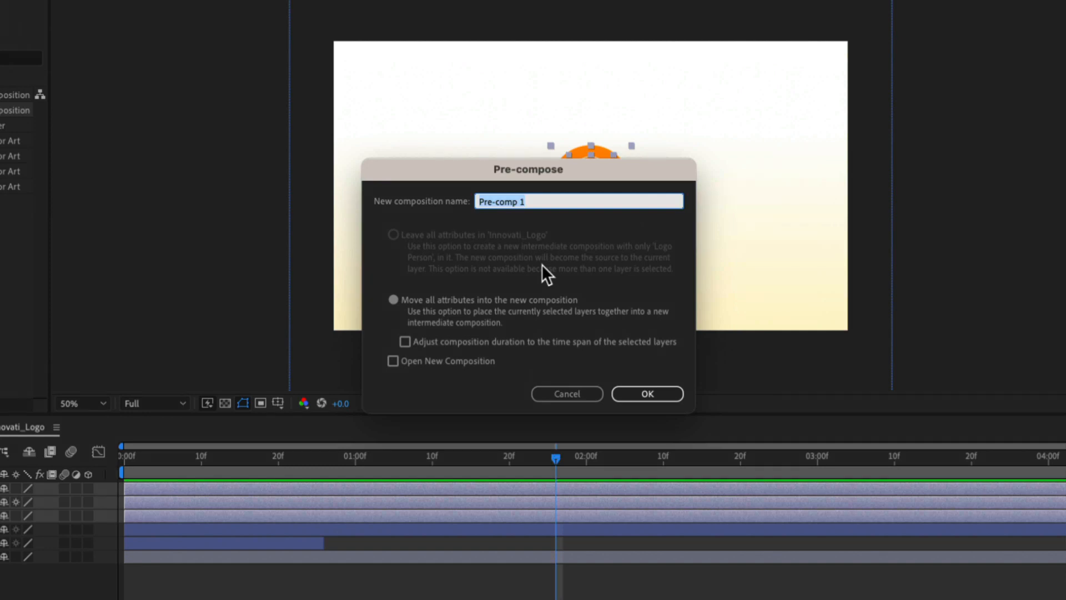
text(LogoAnimation)
click(648, 393)
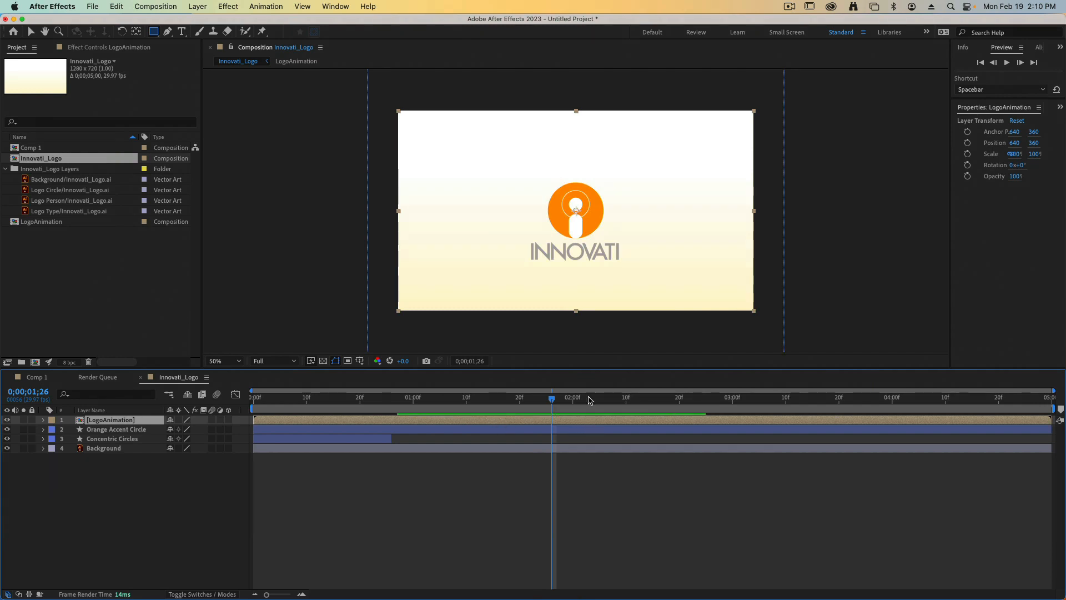
Start keyframing the LogoAnimation layer's Position at 0;00;01;00.
drag(553, 397, 413, 402)
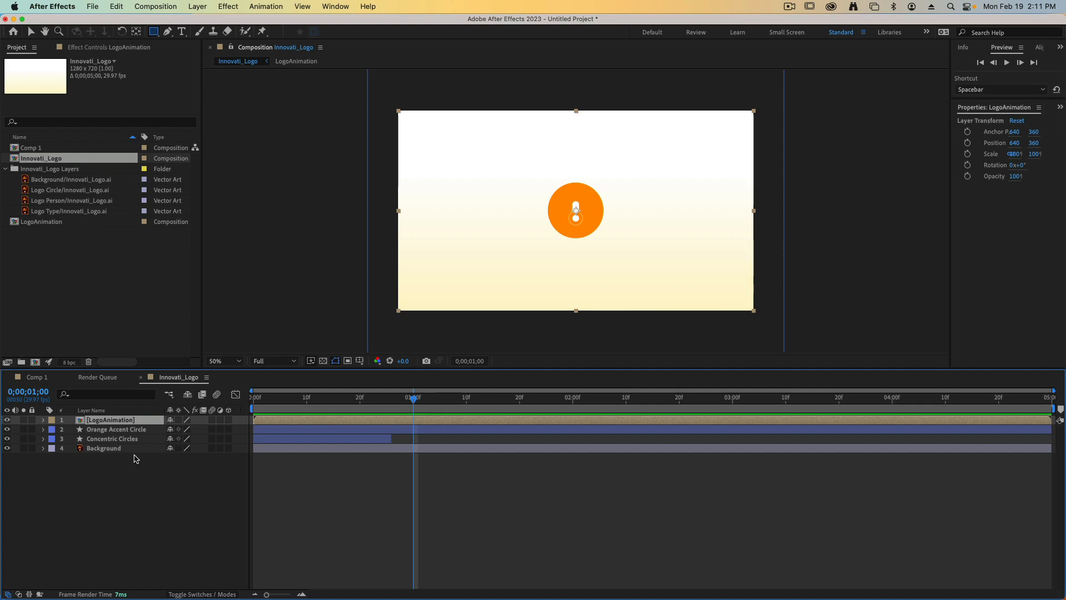
key(p)
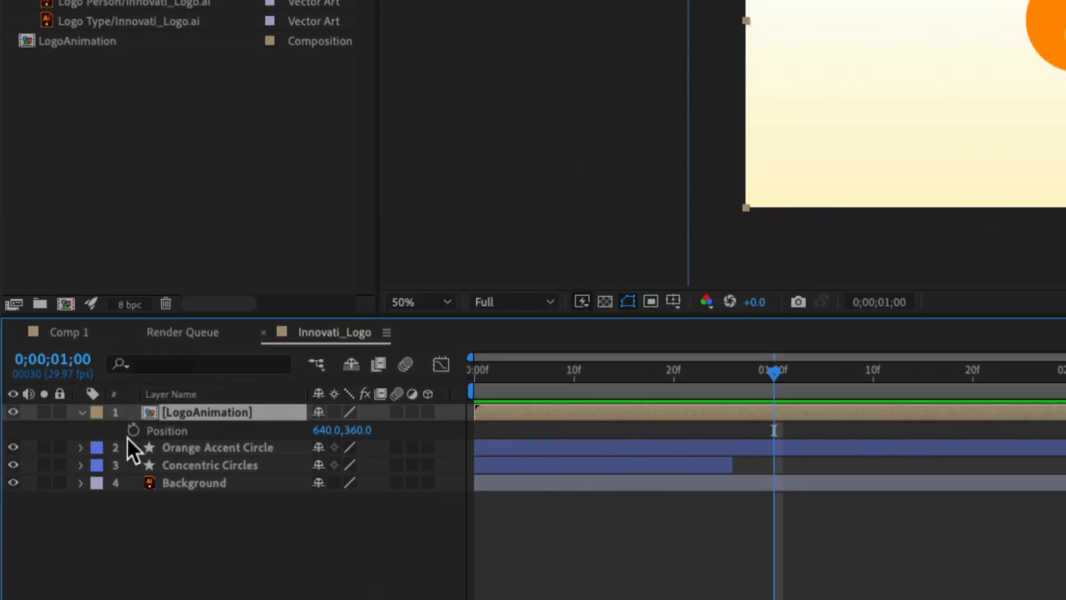
click(133, 430)
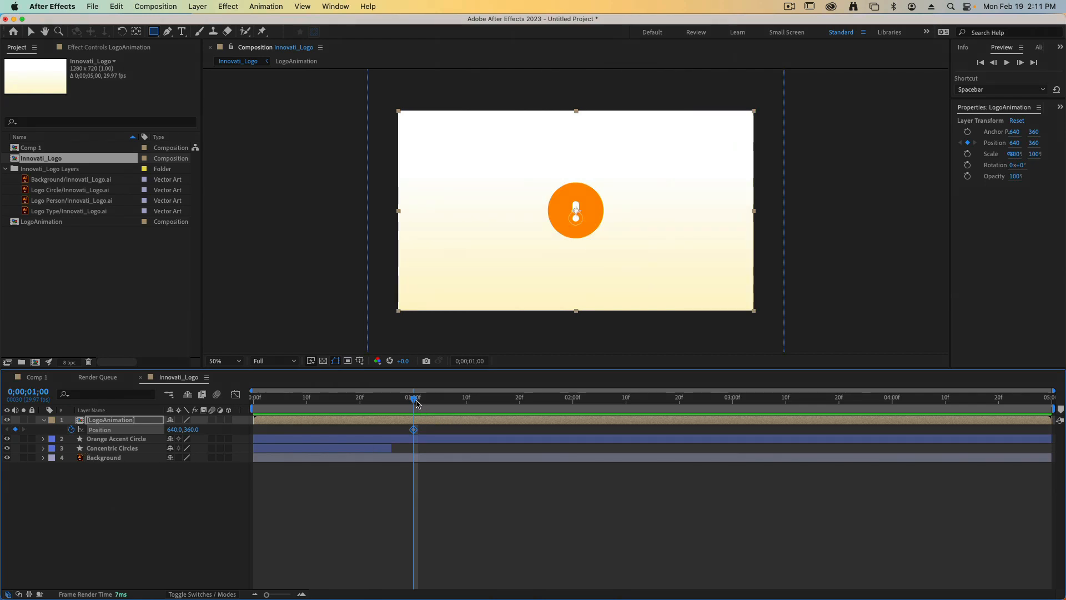
Keyframe LogoAnimation's Position to 640, 325 at 0;00;04;00, preview the animation from the beginning and deselect the layer.
drag(413, 400, 893, 420)
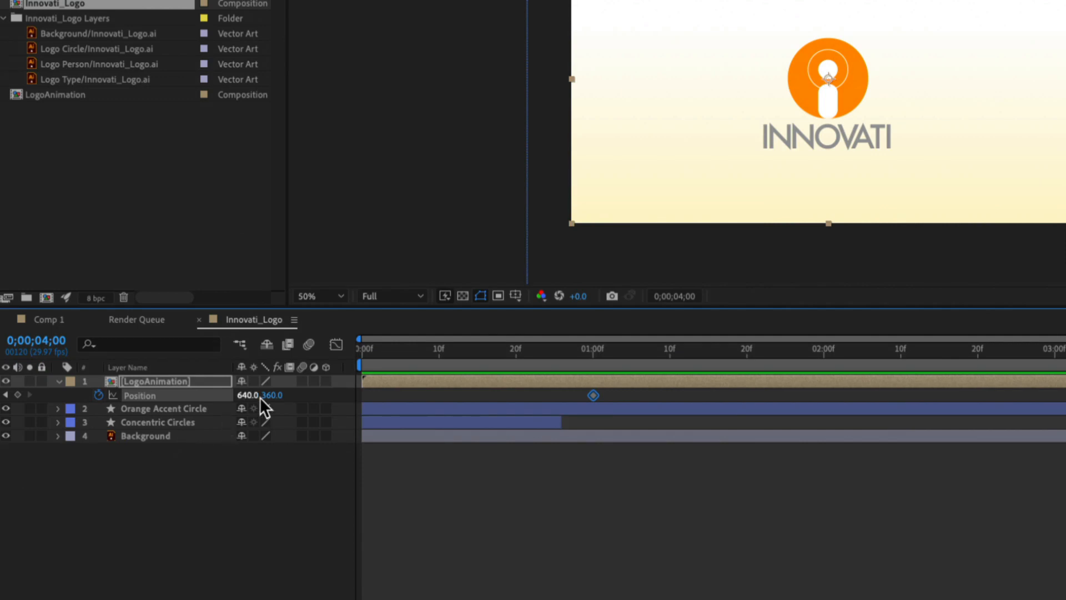
click(258, 394)
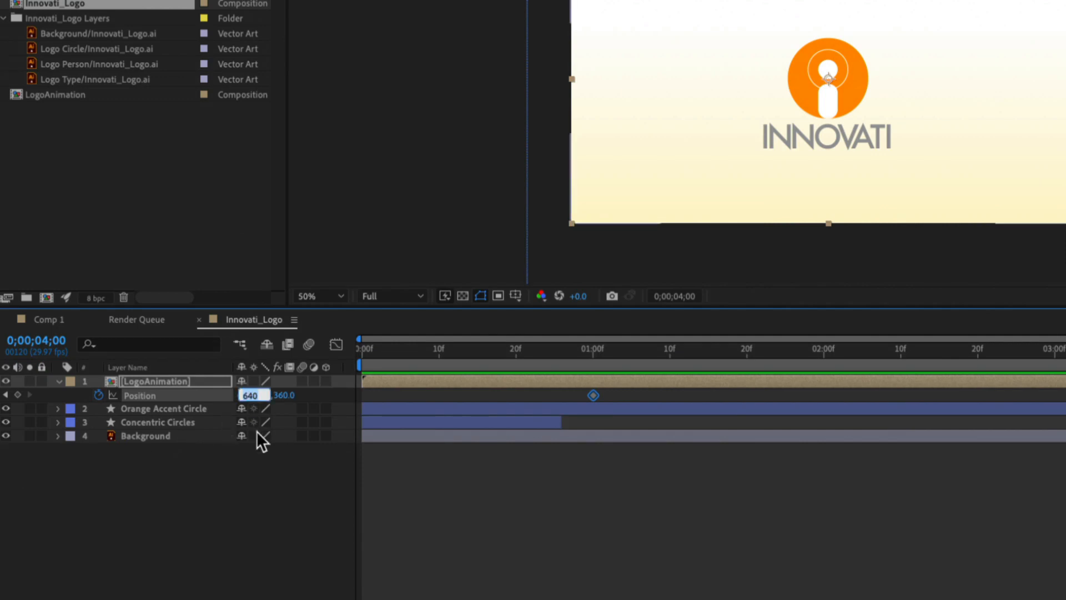
key(Tab)
text(32)
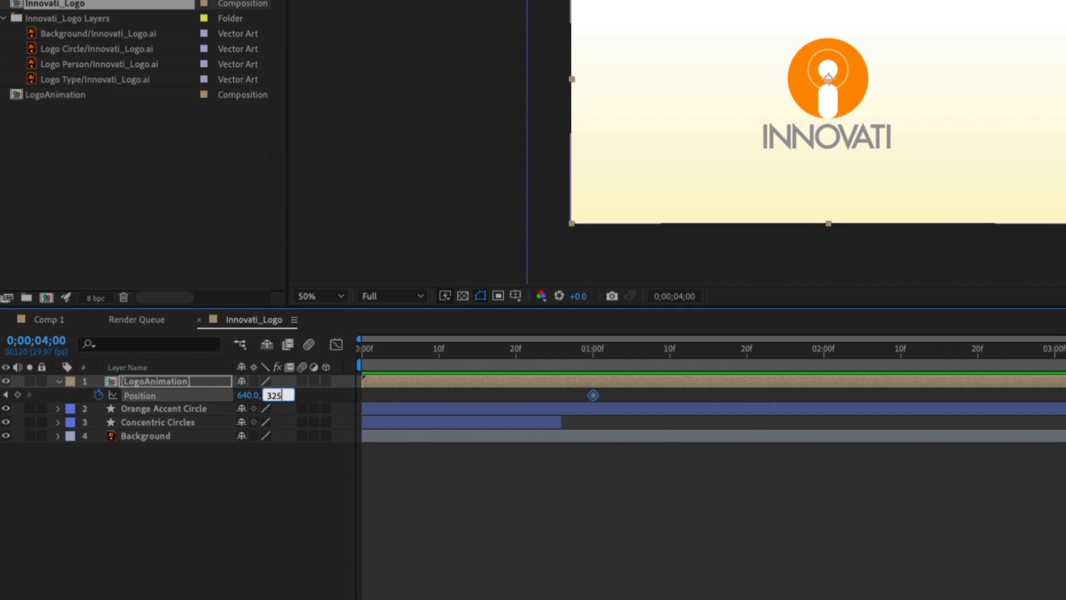
text(5)
key(Tab)
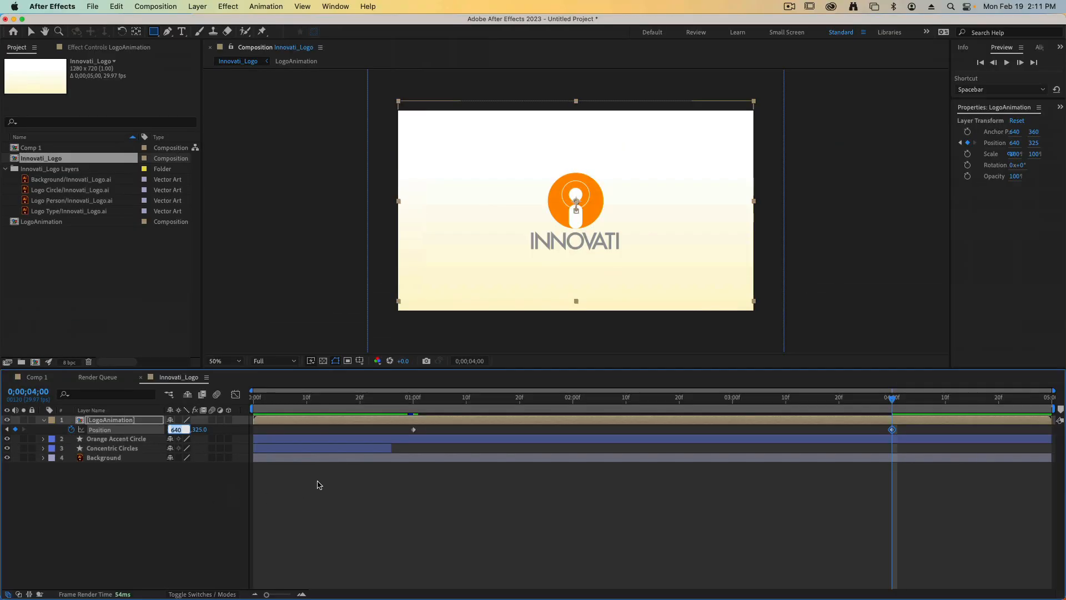
key(Return)
key(space)
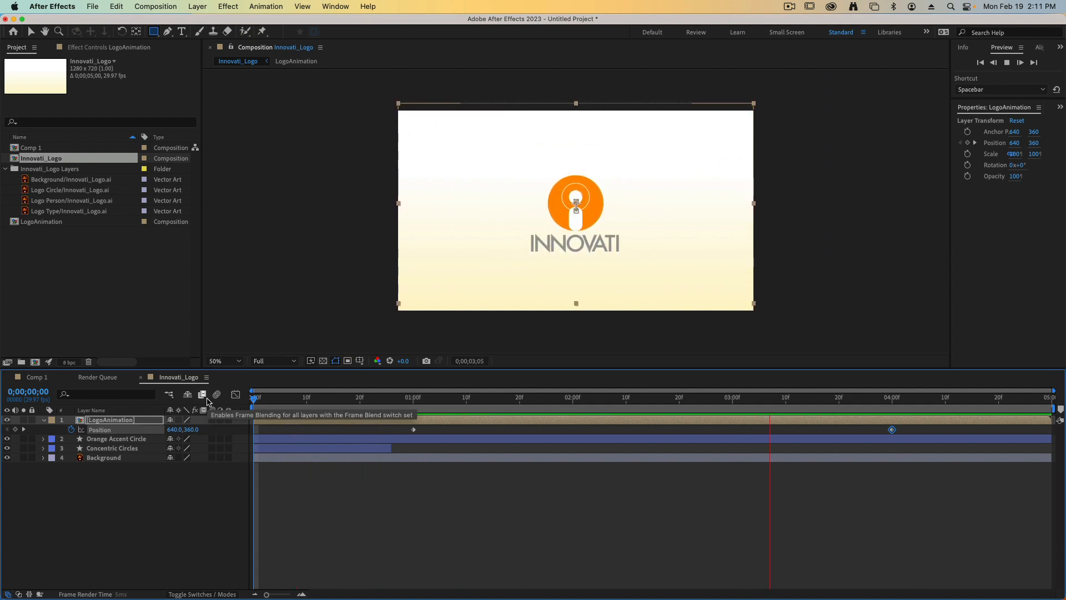
click(411, 553)
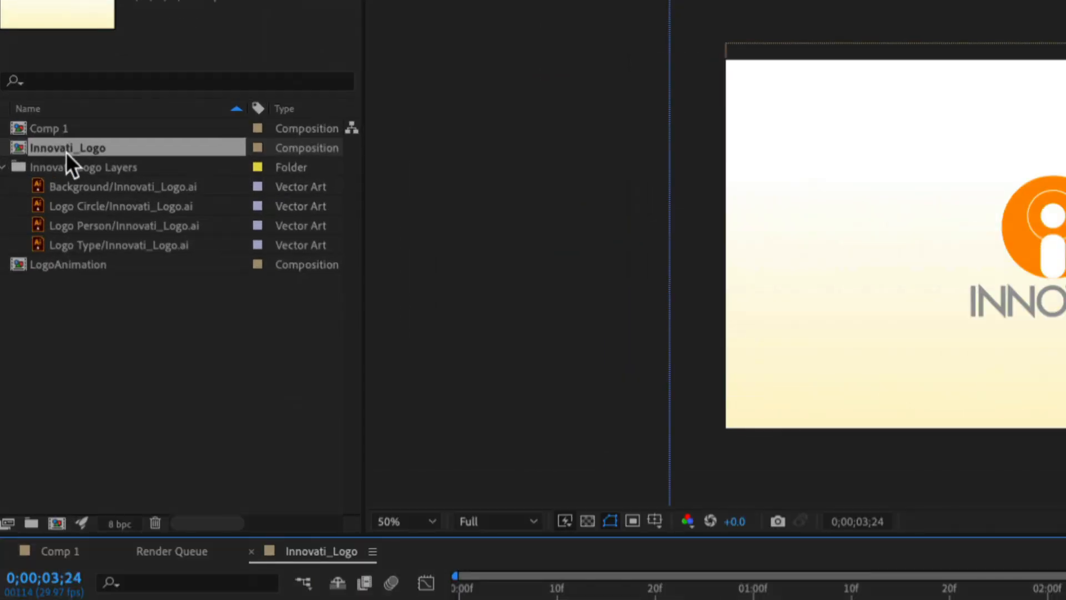
Add the Innovati_Logo composition to the render queue.
click(63, 149)
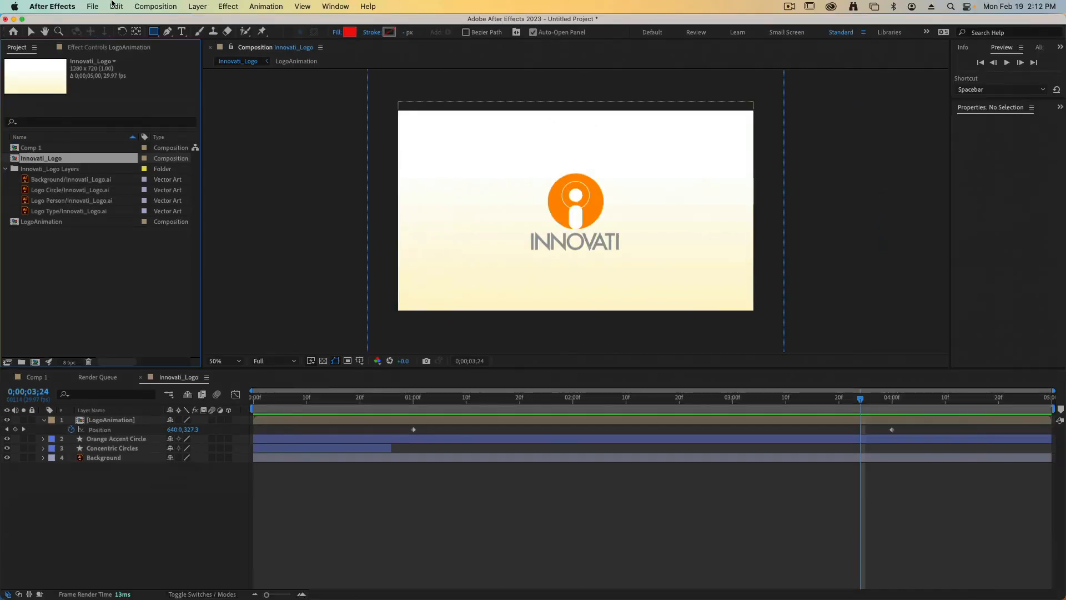
click(93, 6)
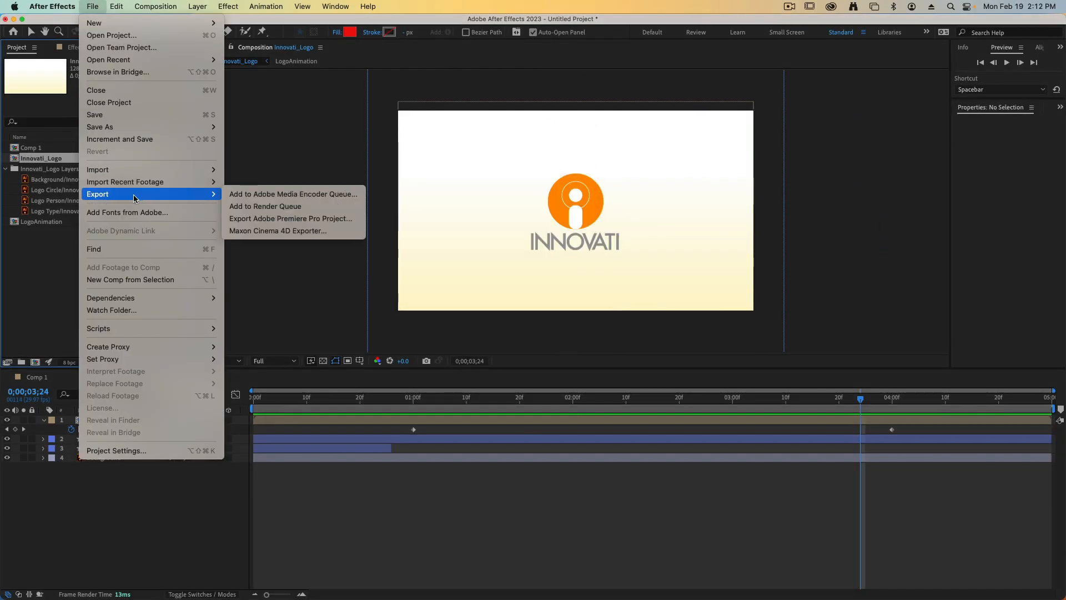
click(250, 207)
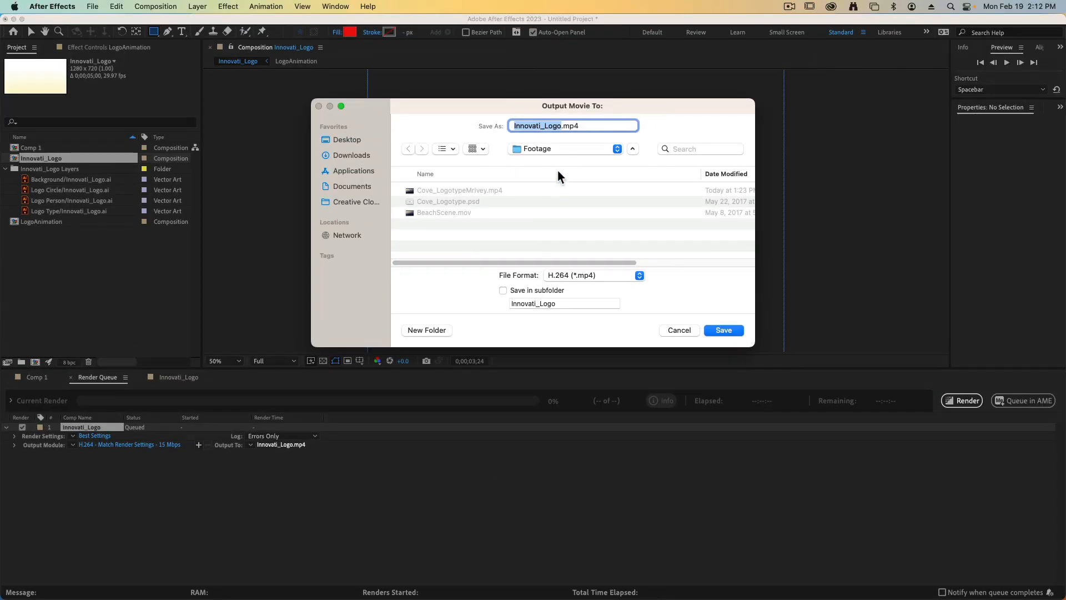
Append the author's name to the Innovati_Logo MP4 output file name, save it in the Footage folder and render the composition.
key(Right)
text(Miv)
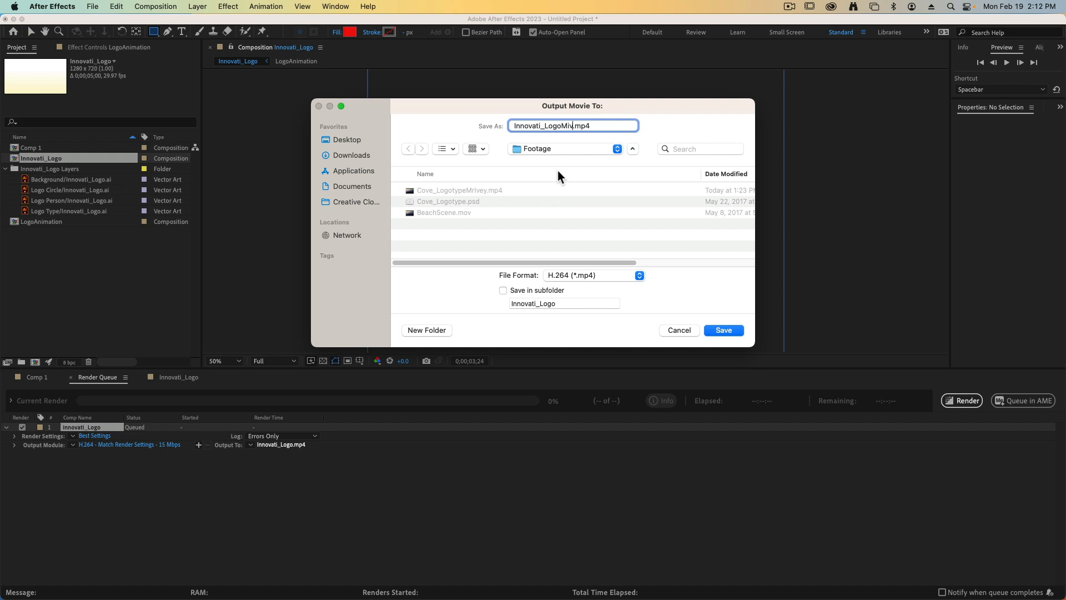
text(ey)
key(Return)
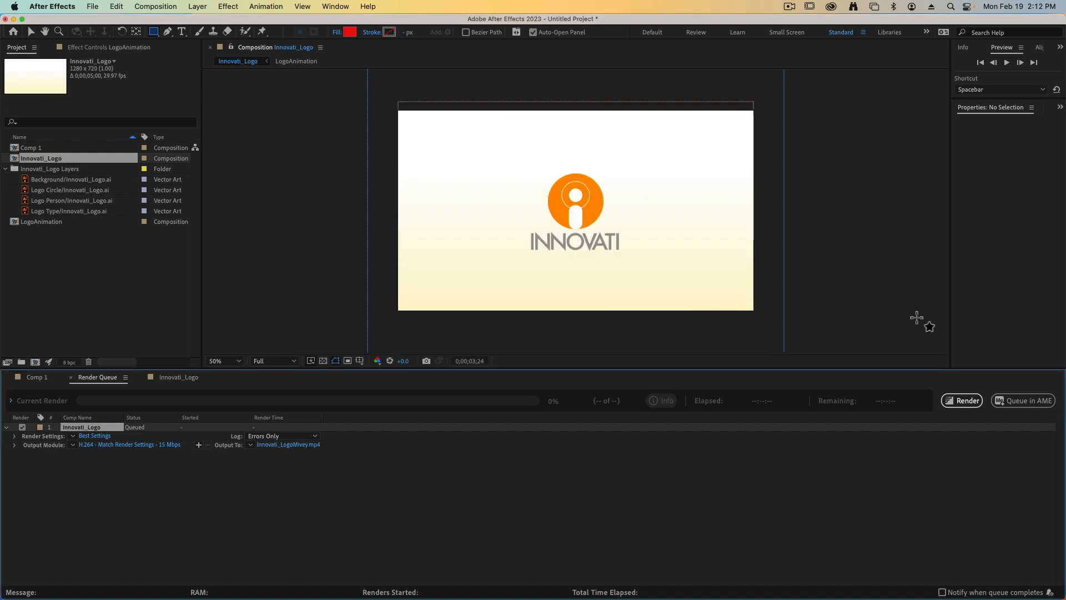
click(962, 400)
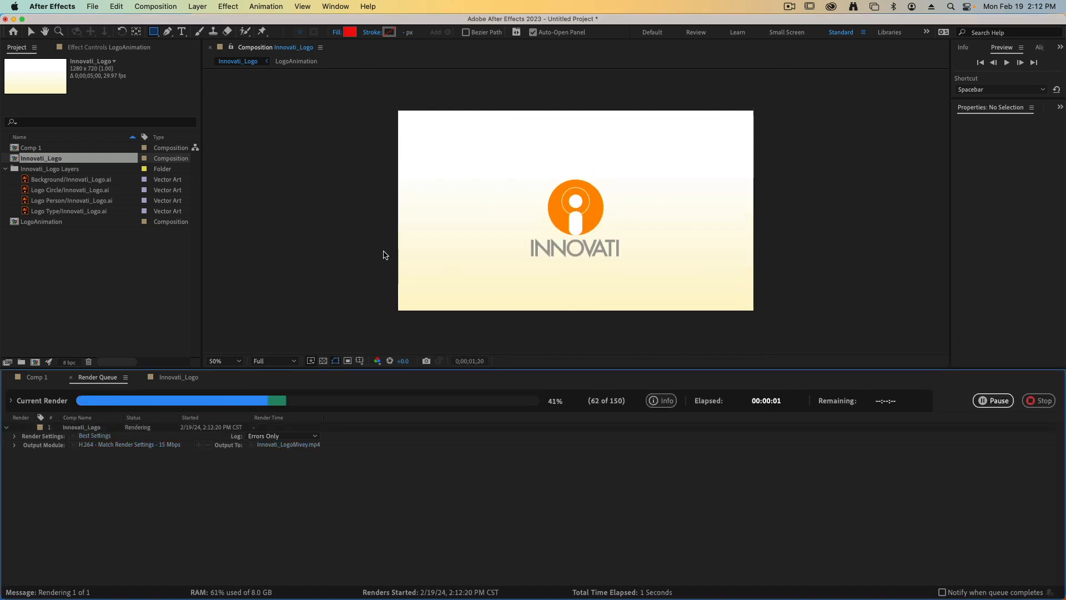